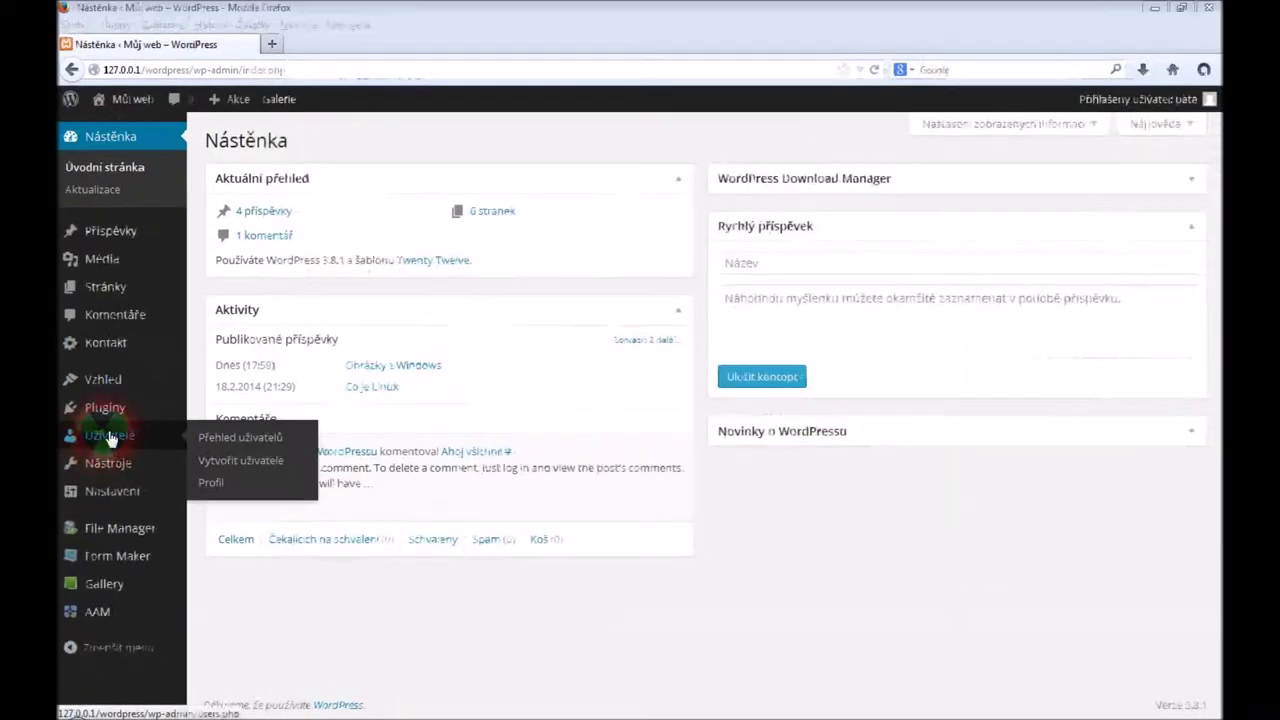
# Go from the Dashboard to the Users list and open the new-user form
pyautogui.click(248, 444)
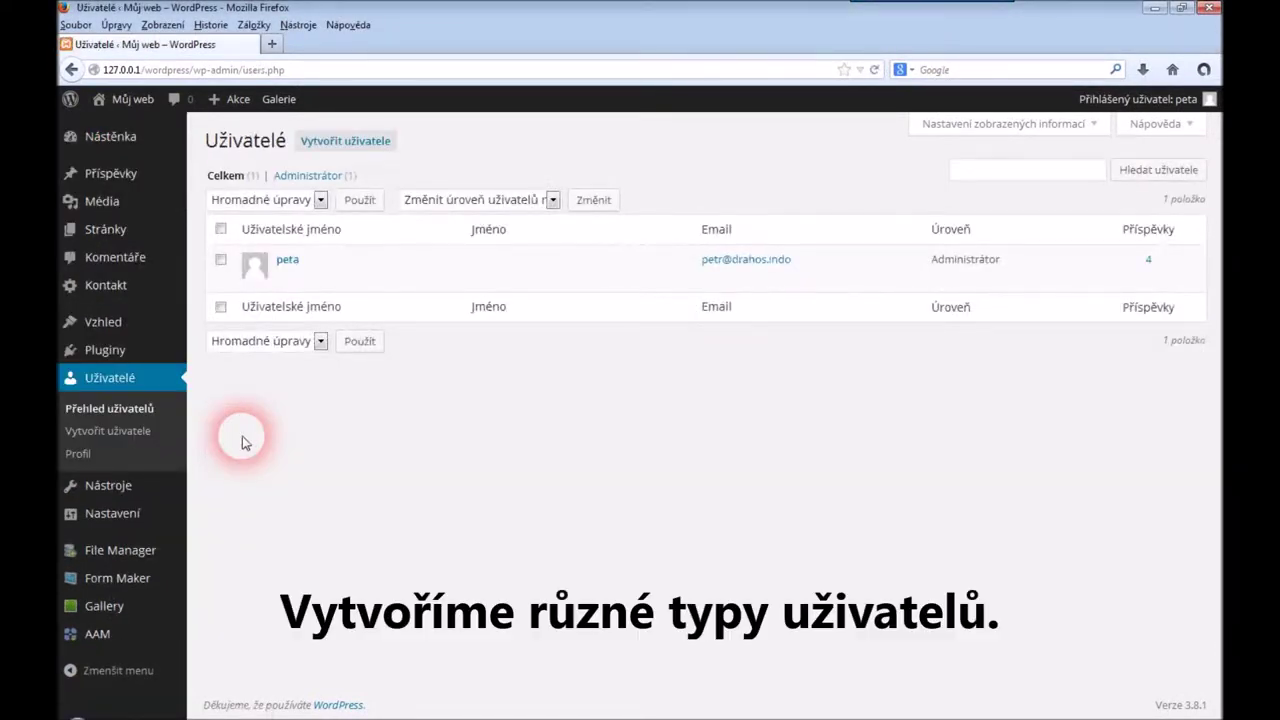
pyautogui.click(355, 141)
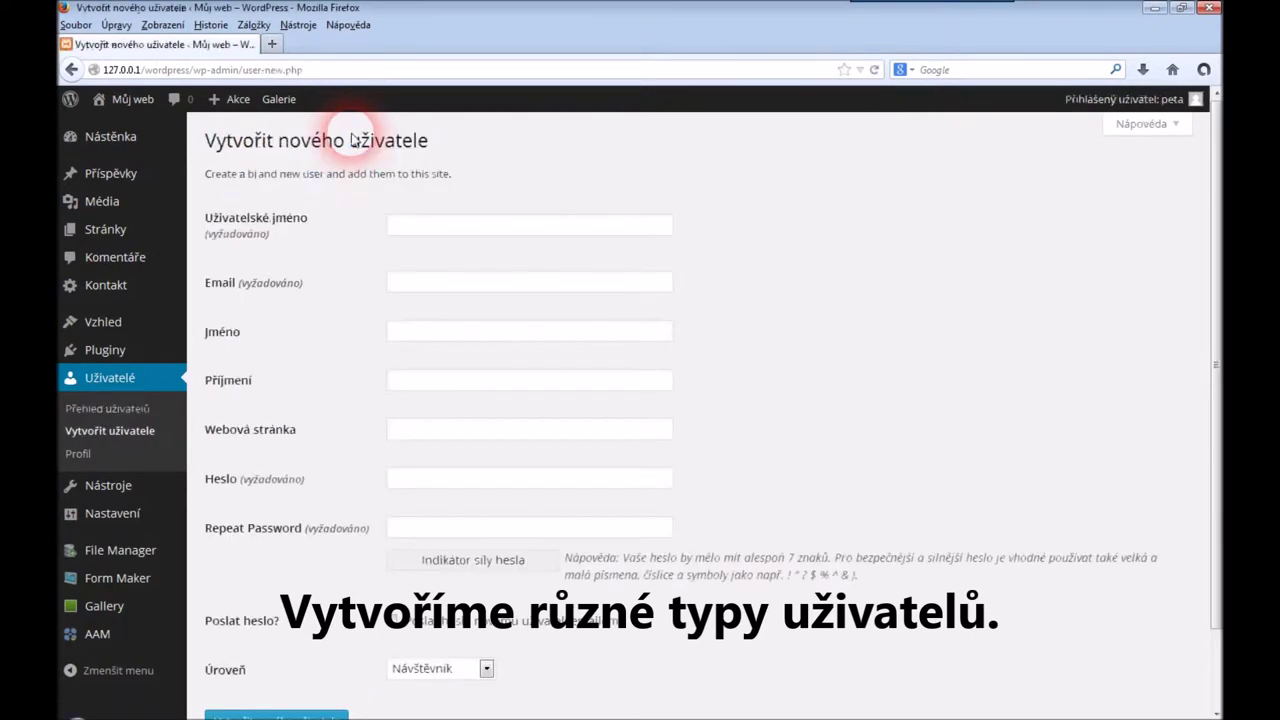
# Enter the guest user's username and e-mail, with first name Host and surname Webu
pyautogui.click(431, 240)
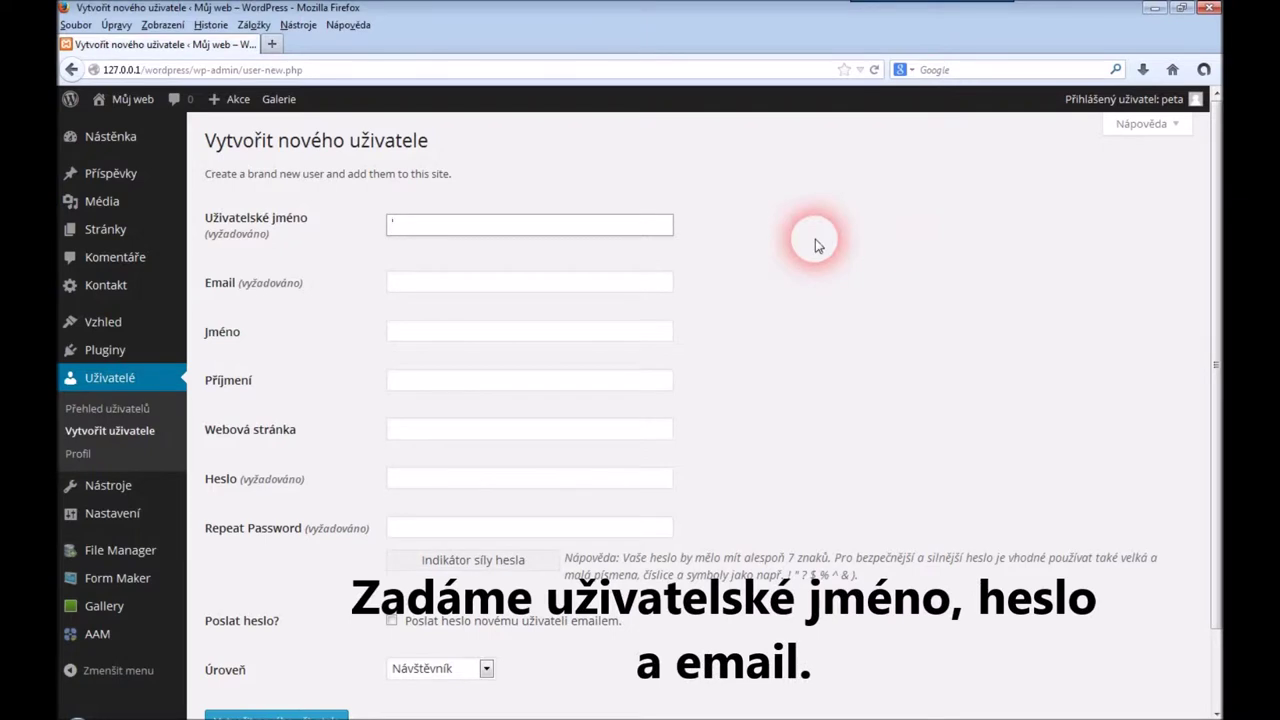
pyautogui.press('Tab')
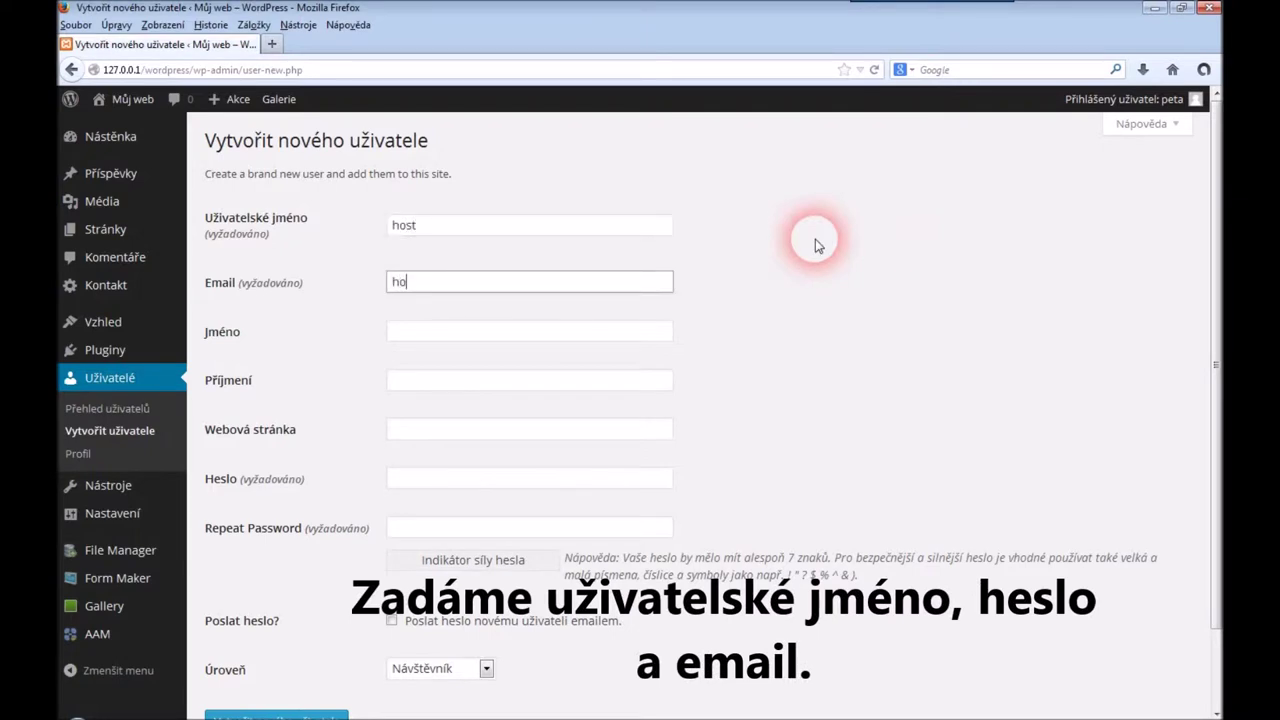
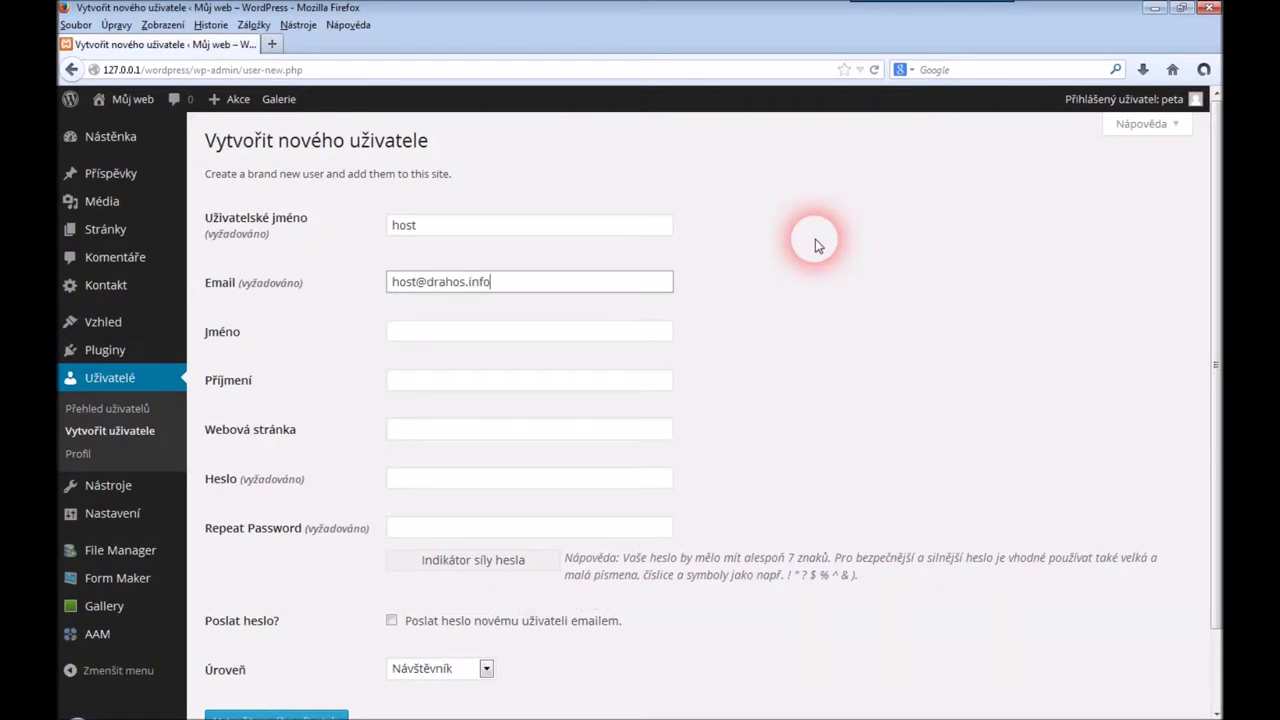
pyautogui.press('Tab')
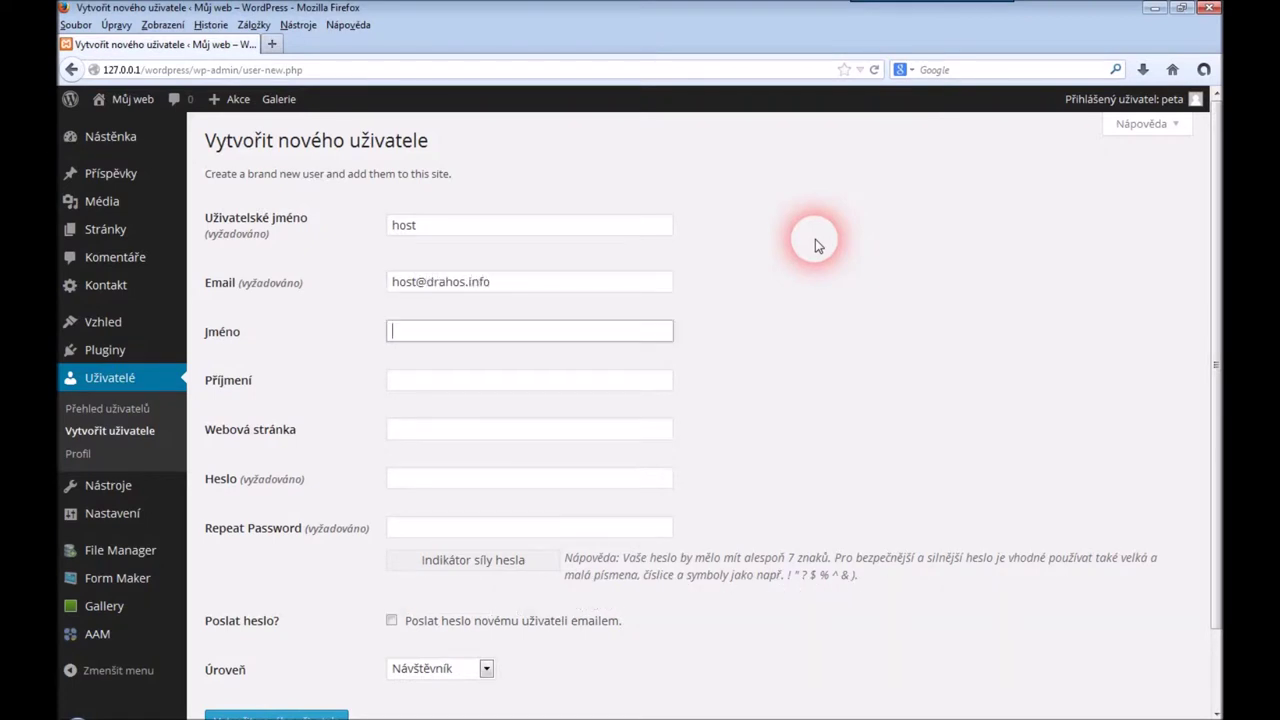
pyautogui.write('Host')
pyautogui.press('Tab')
pyautogui.write('Webu')
# Set the account password twice, keep the Návštěvník role, and create the user
pyautogui.click(562, 482)
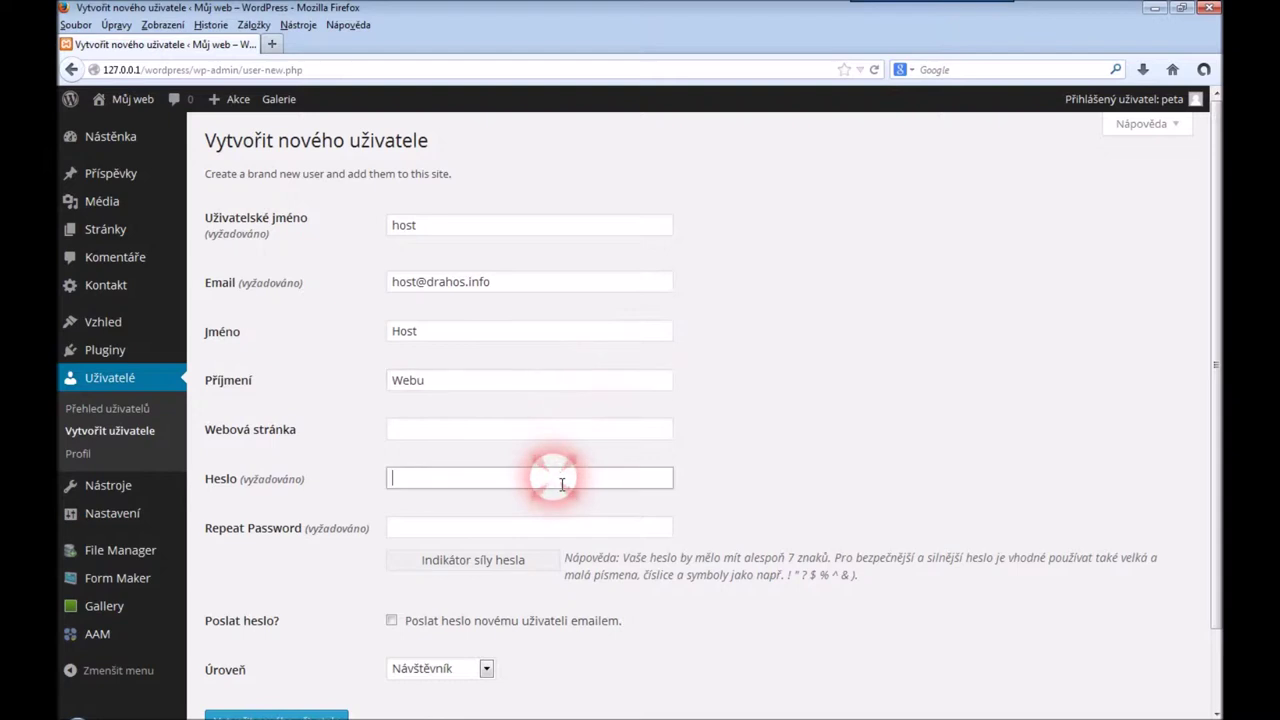
pyautogui.write('host')
pyautogui.press('Tab')
pyautogui.write('host')
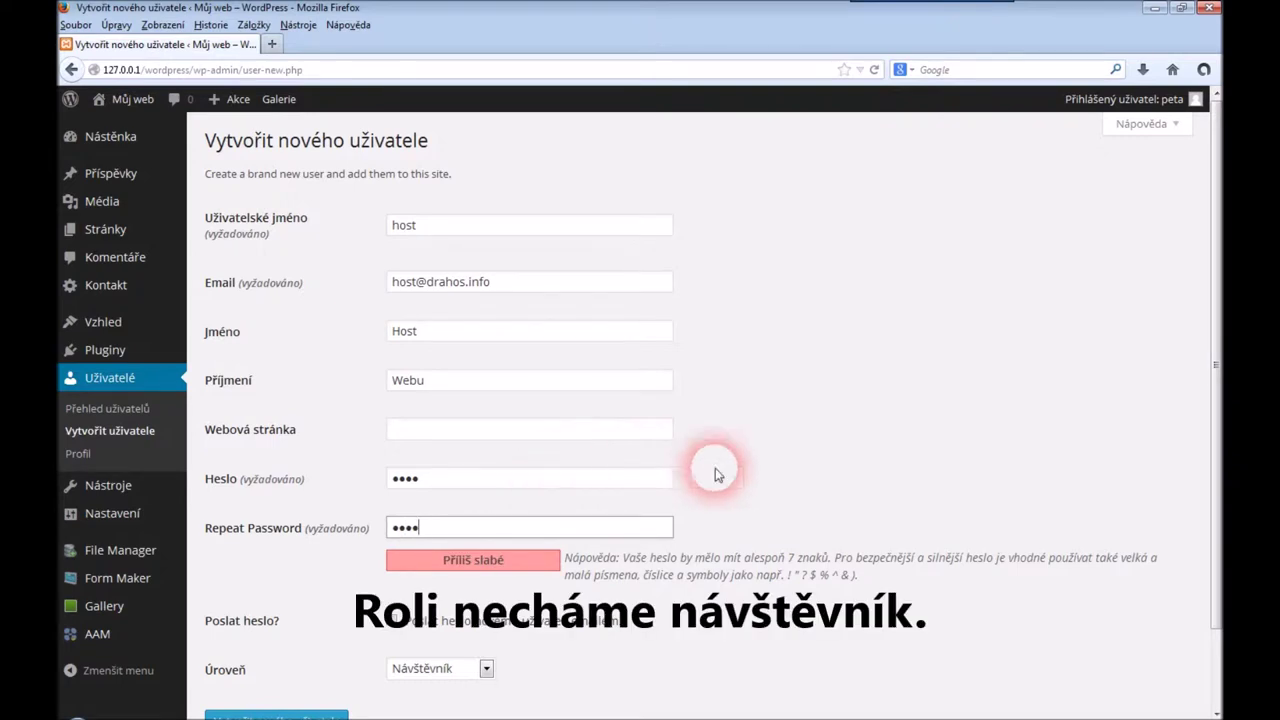
pyautogui.moveTo(1214, 455); pyautogui.dragTo(1214, 590)
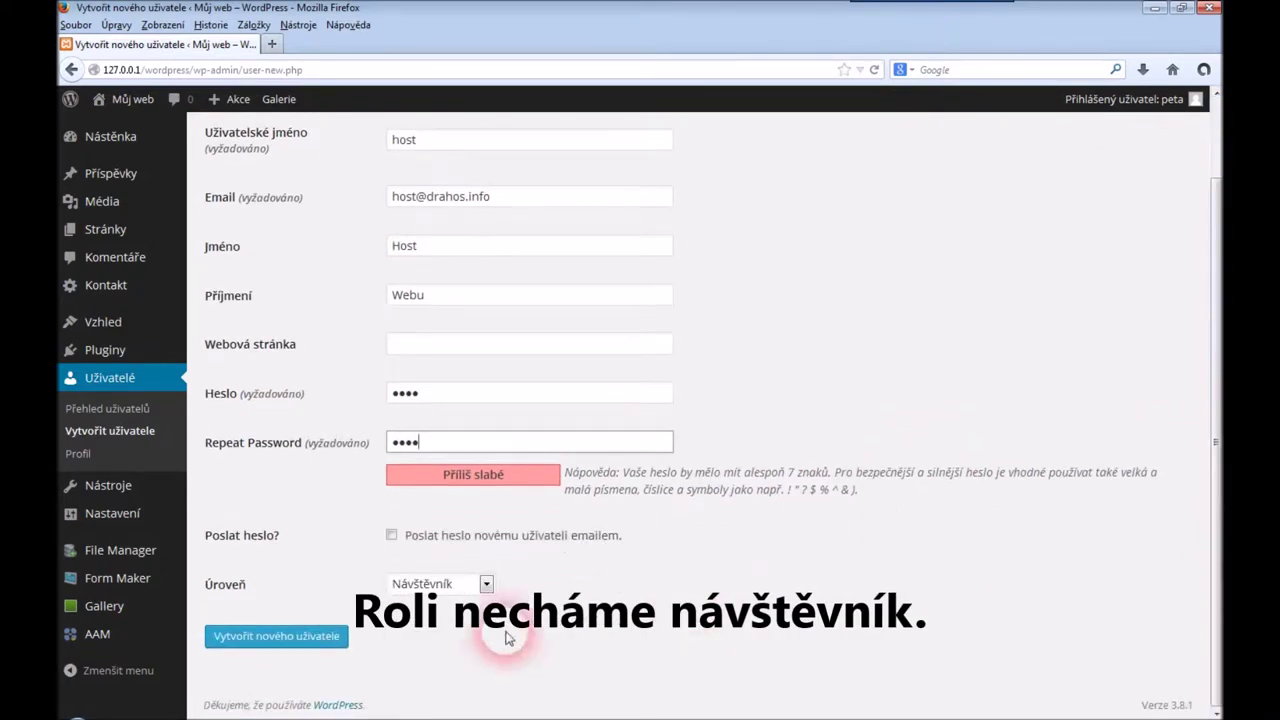
pyautogui.click(486, 583)
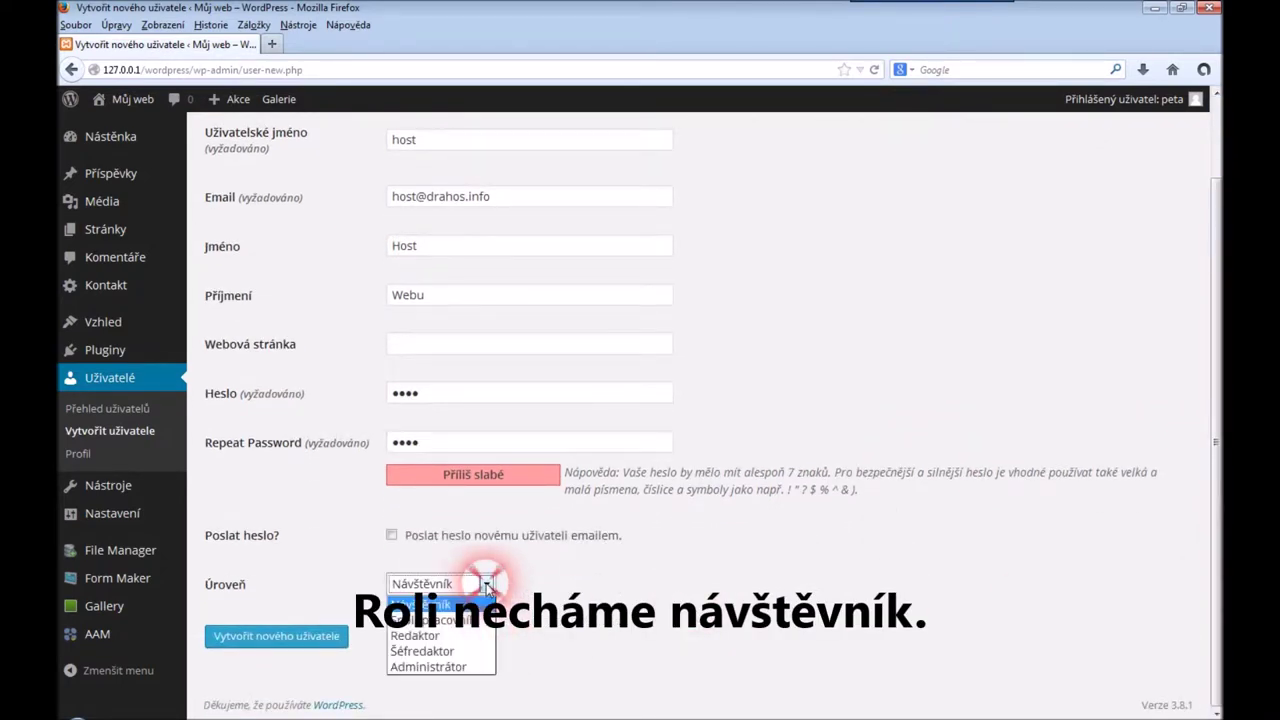
pyautogui.click(425, 604)
pyautogui.click(300, 635)
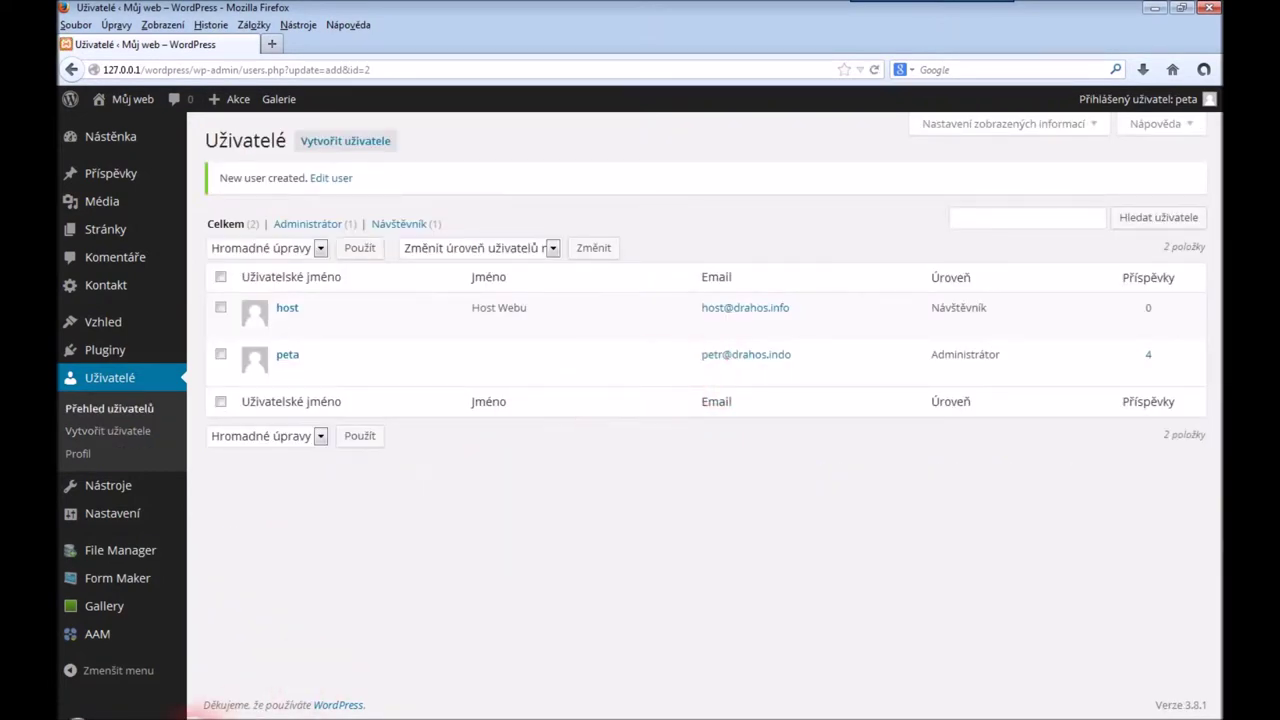
# Log in as the new Návštěvník user in the second browser
pyautogui.click(180, 705)
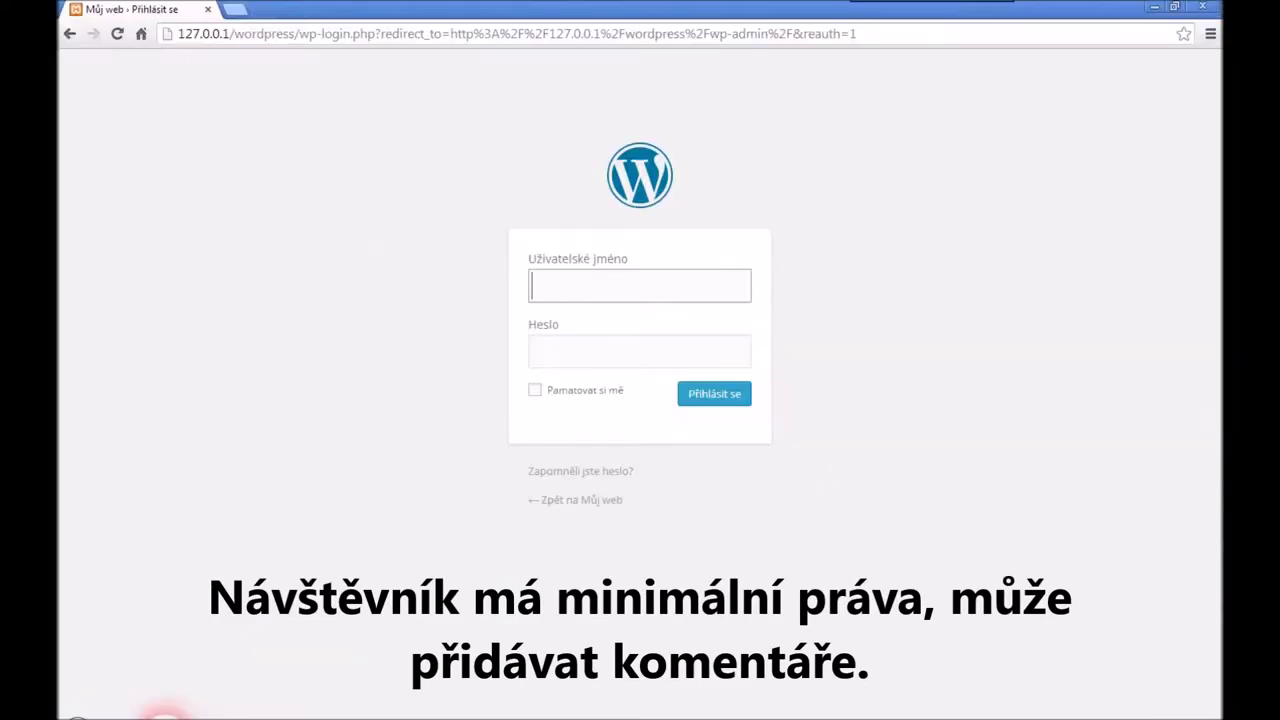
pyautogui.write('host')
pyautogui.press('Tab')
pyautogui.write('host')
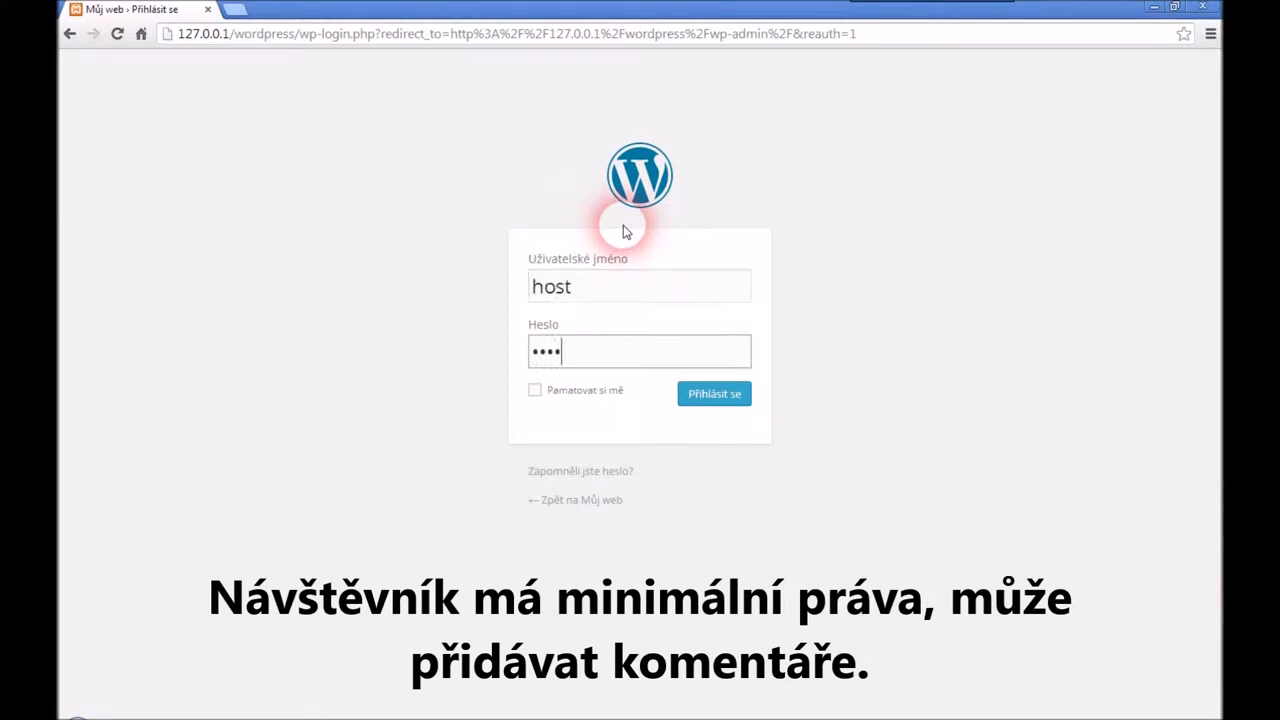
pyautogui.click(712, 393)
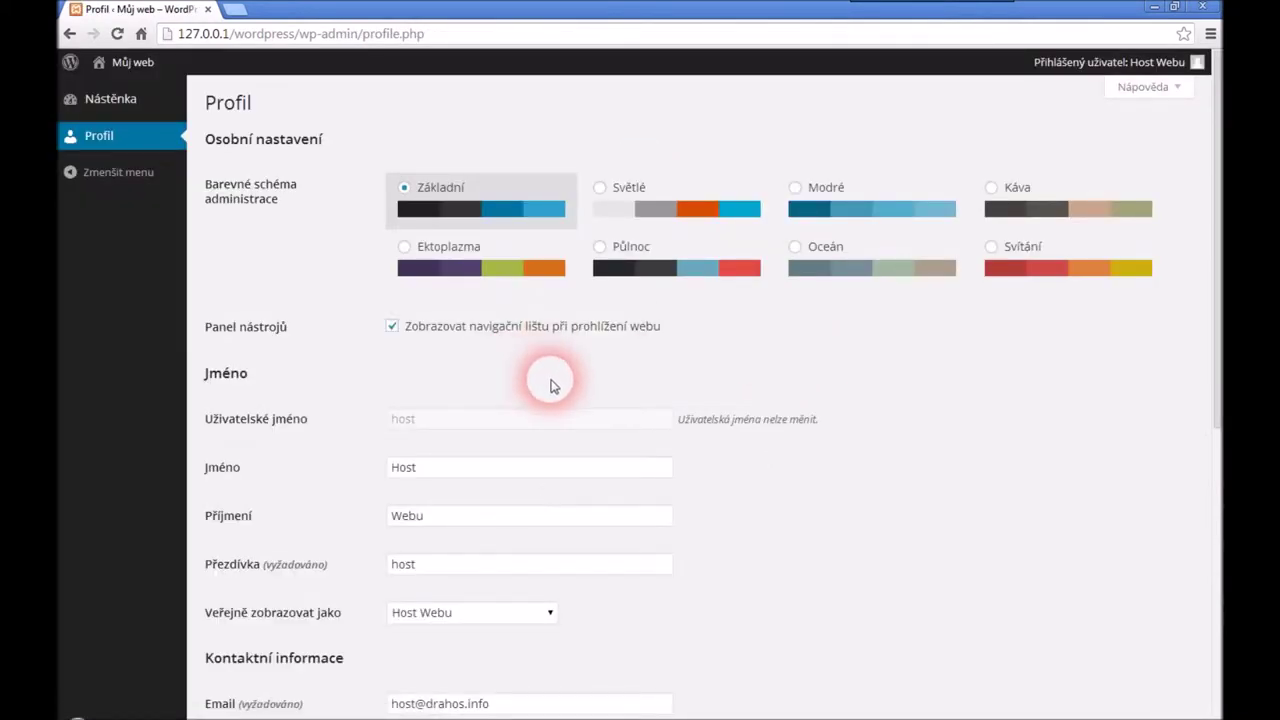
# Save the guest's profile so it shows 'Profil byl aktualizován'
pyautogui.scroll(-3, 587, 400)
pyautogui.scroll(-2, 587, 400)
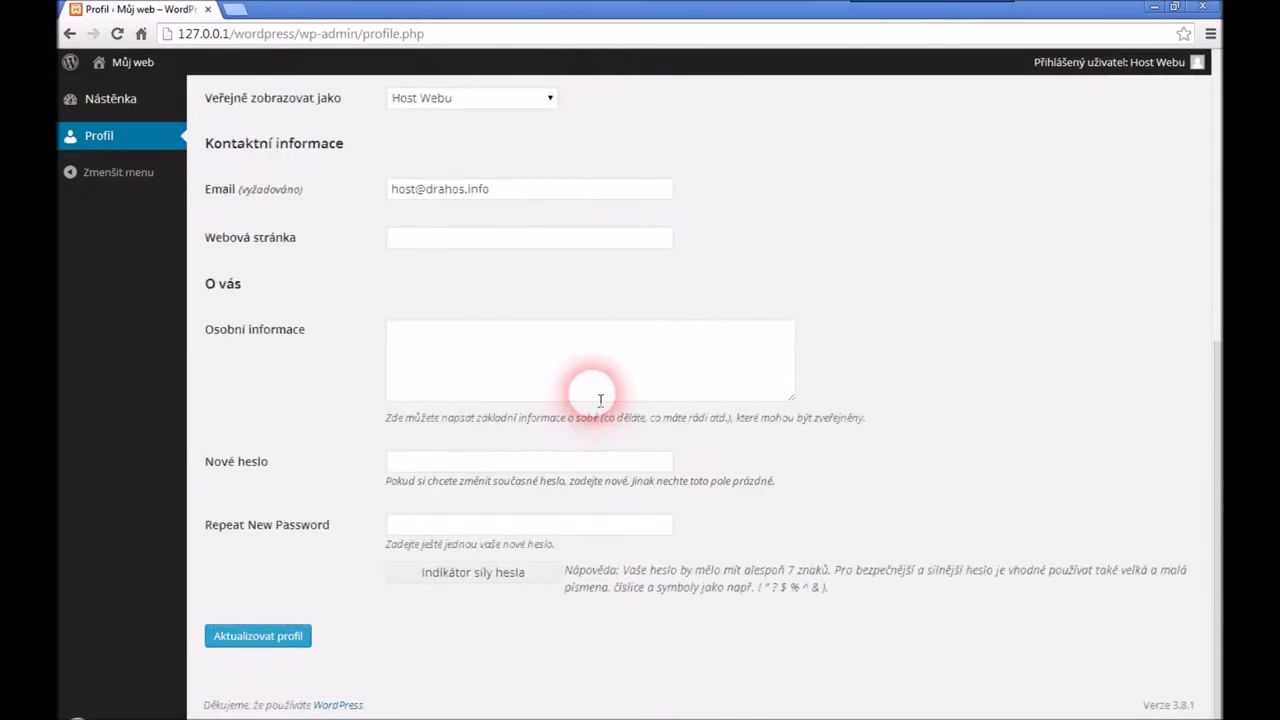
pyautogui.click(272, 648)
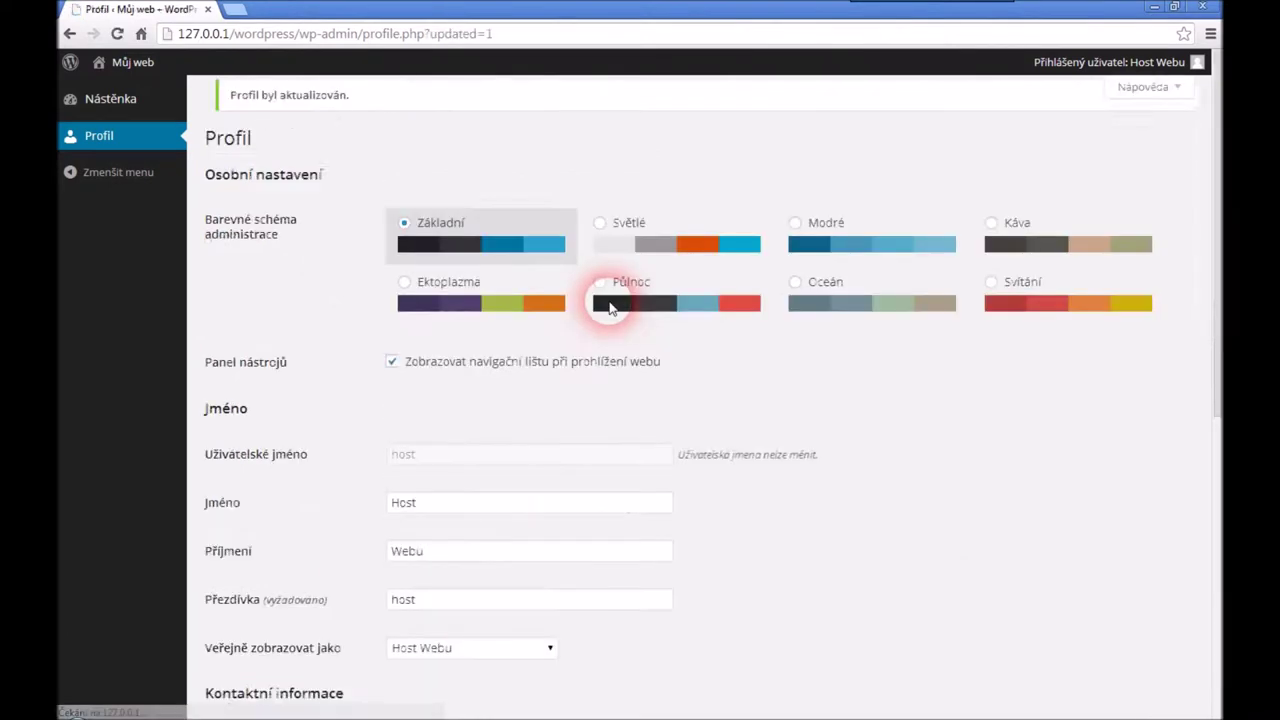
pyautogui.click(113, 100)
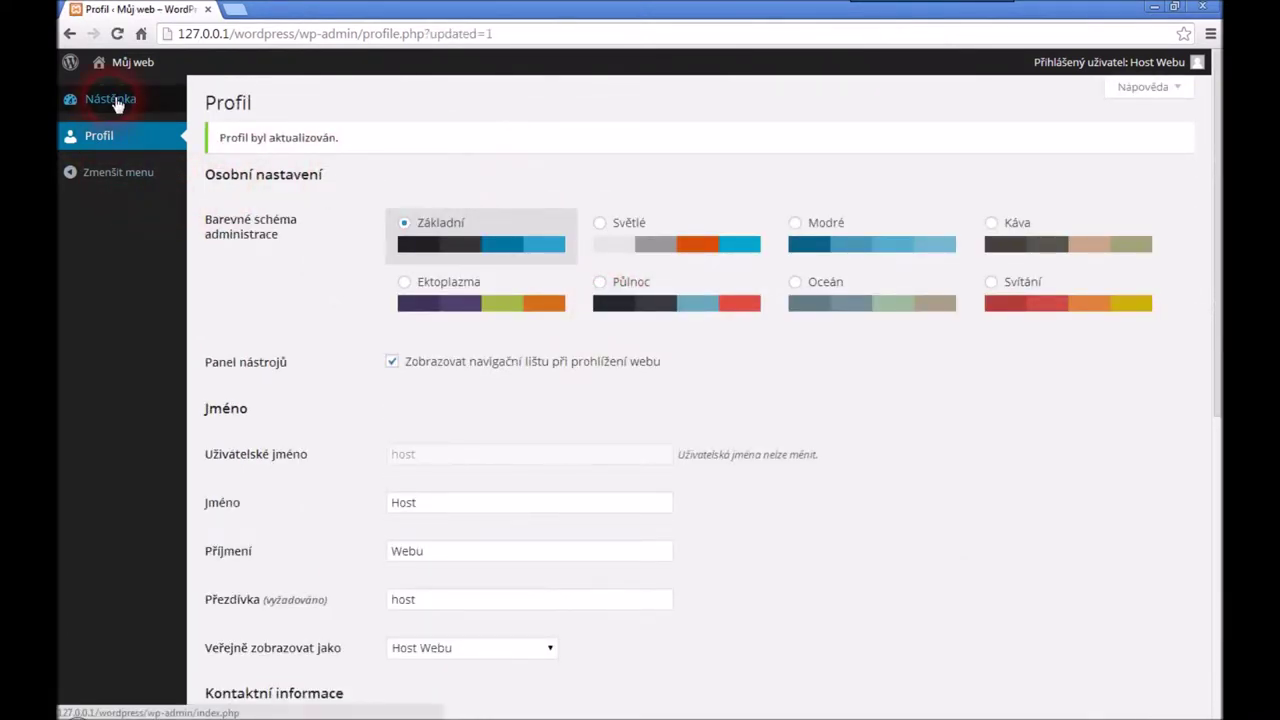
# As the guest, browse the public site and open the comment form under Co je Linux
pyautogui.click(133, 62)
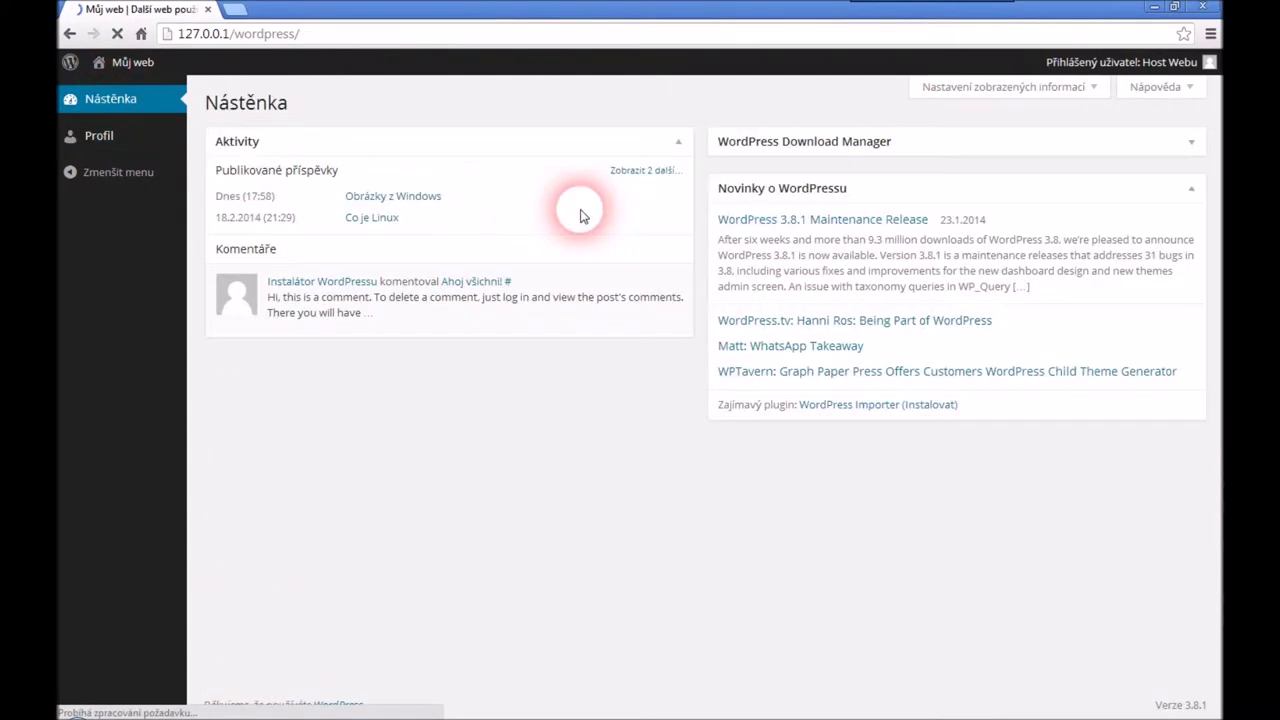
pyautogui.scroll(-3, 686, 243)
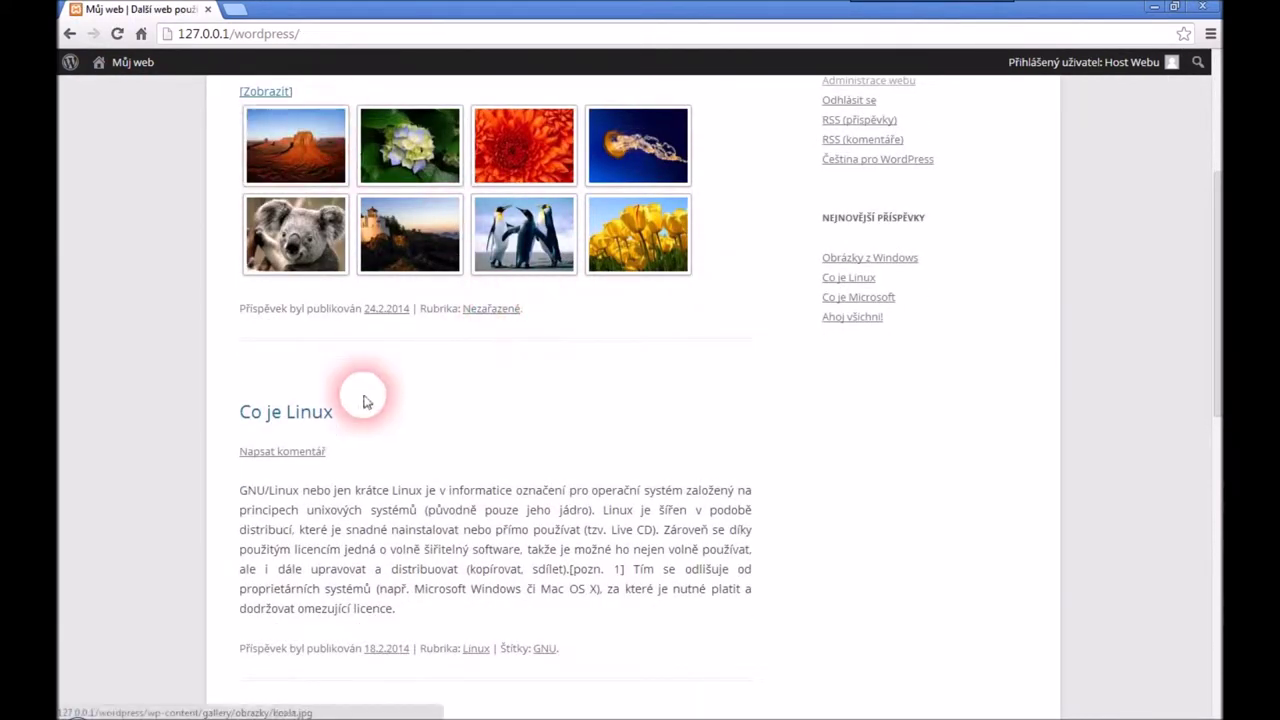
pyautogui.scroll(-1, 374, 449)
pyautogui.click(282, 372)
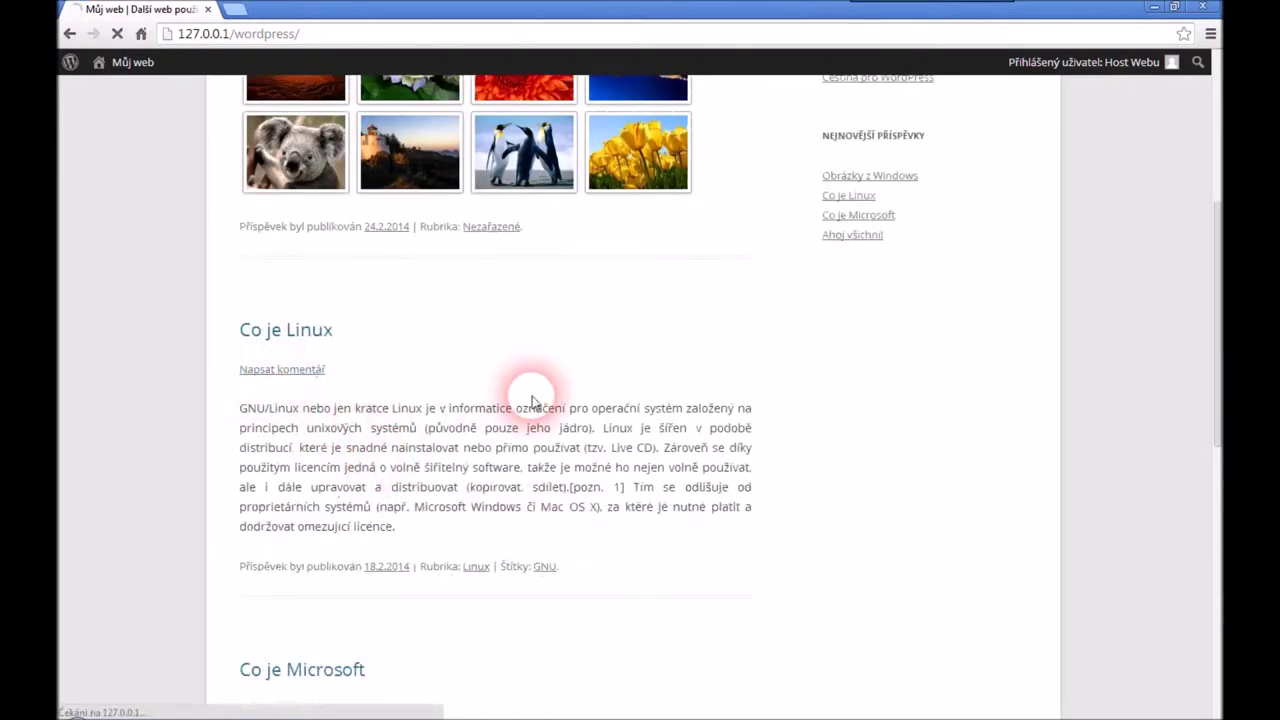
pyautogui.click(398, 351)
pyautogui.scroll(5, 800, 305)
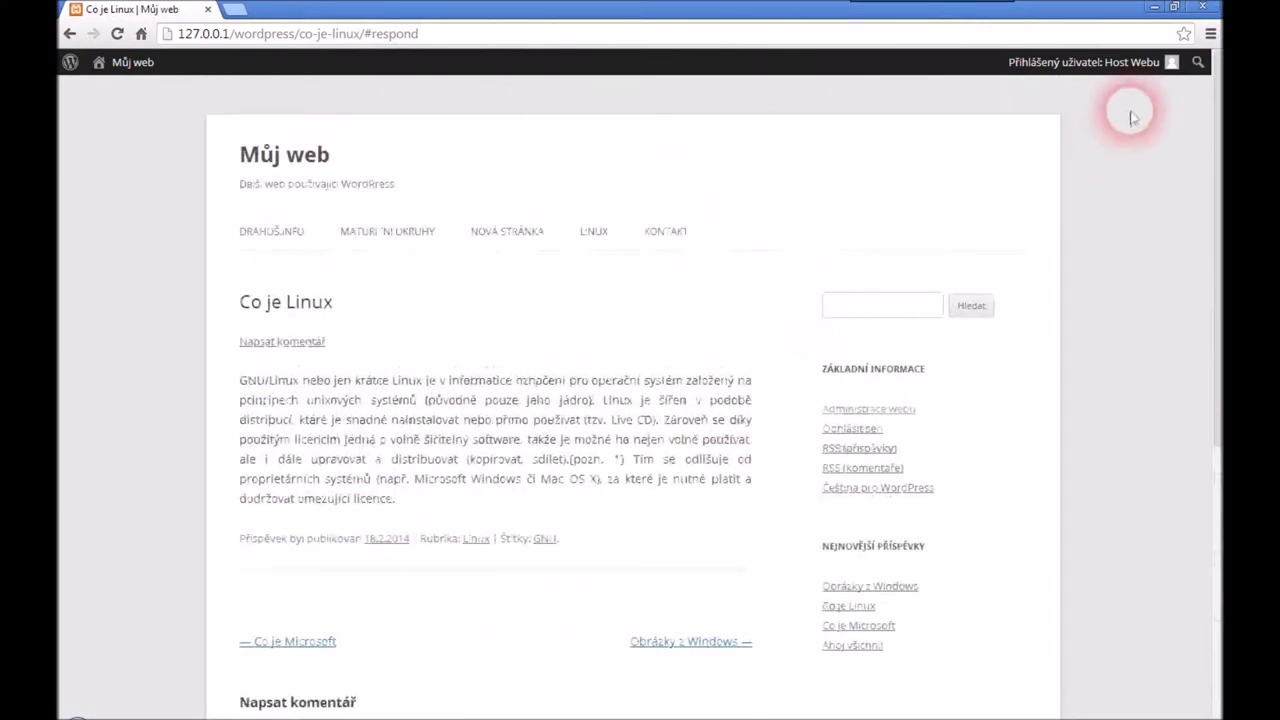
pyautogui.click(1076, 148)
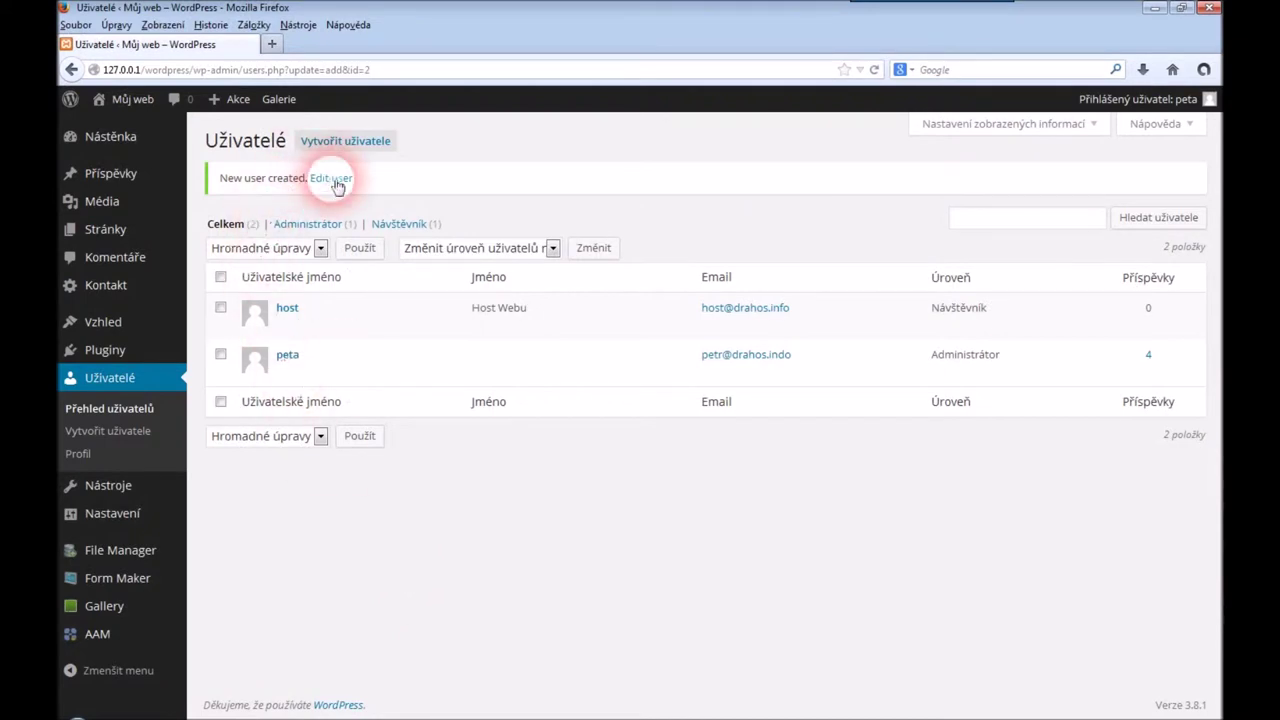
# Start another user with role Spolupracovník, username 'spoluprace' and surname Webu
pyautogui.click(346, 143)
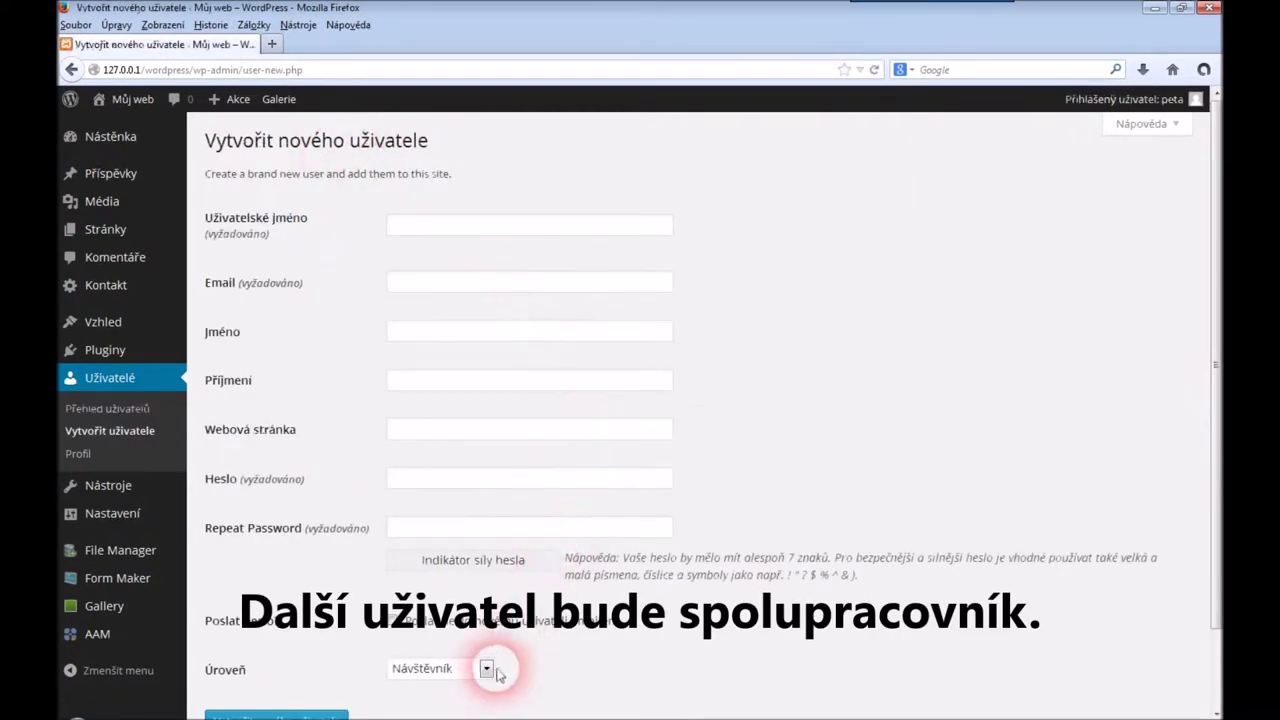
pyautogui.click(486, 668)
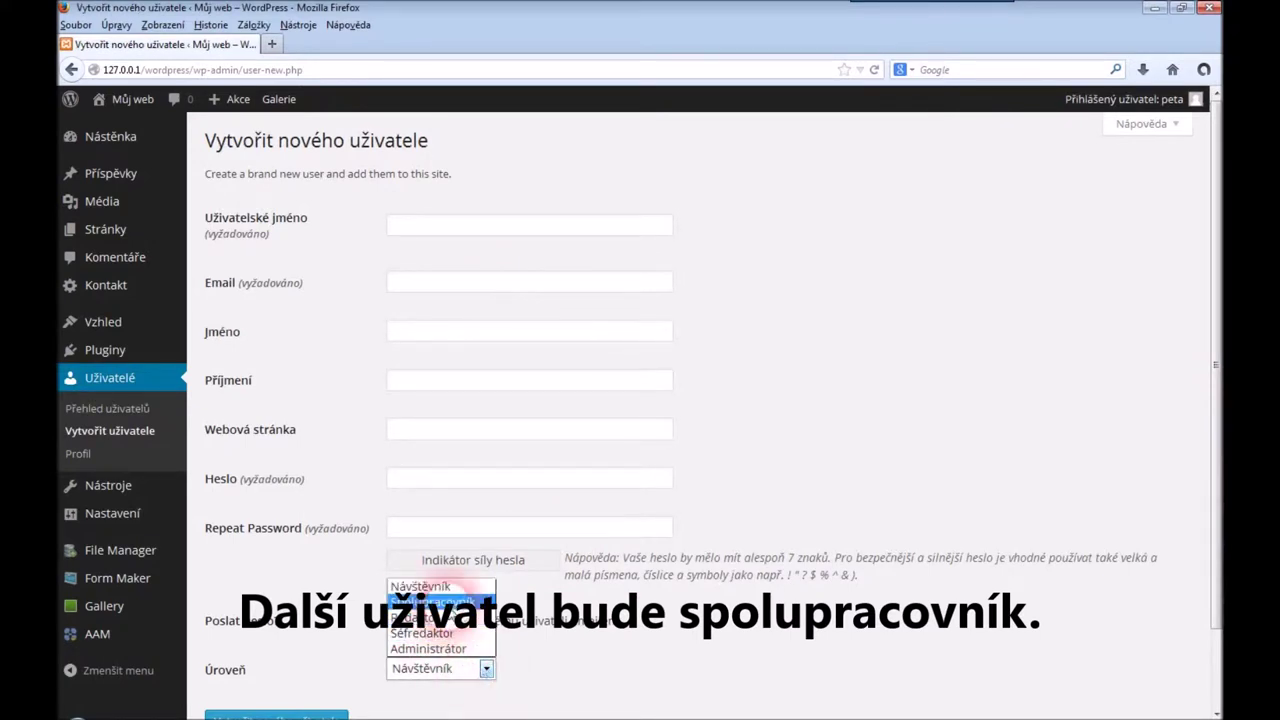
pyautogui.click(440, 601)
pyautogui.click(460, 228)
pyautogui.write('spoluprace')
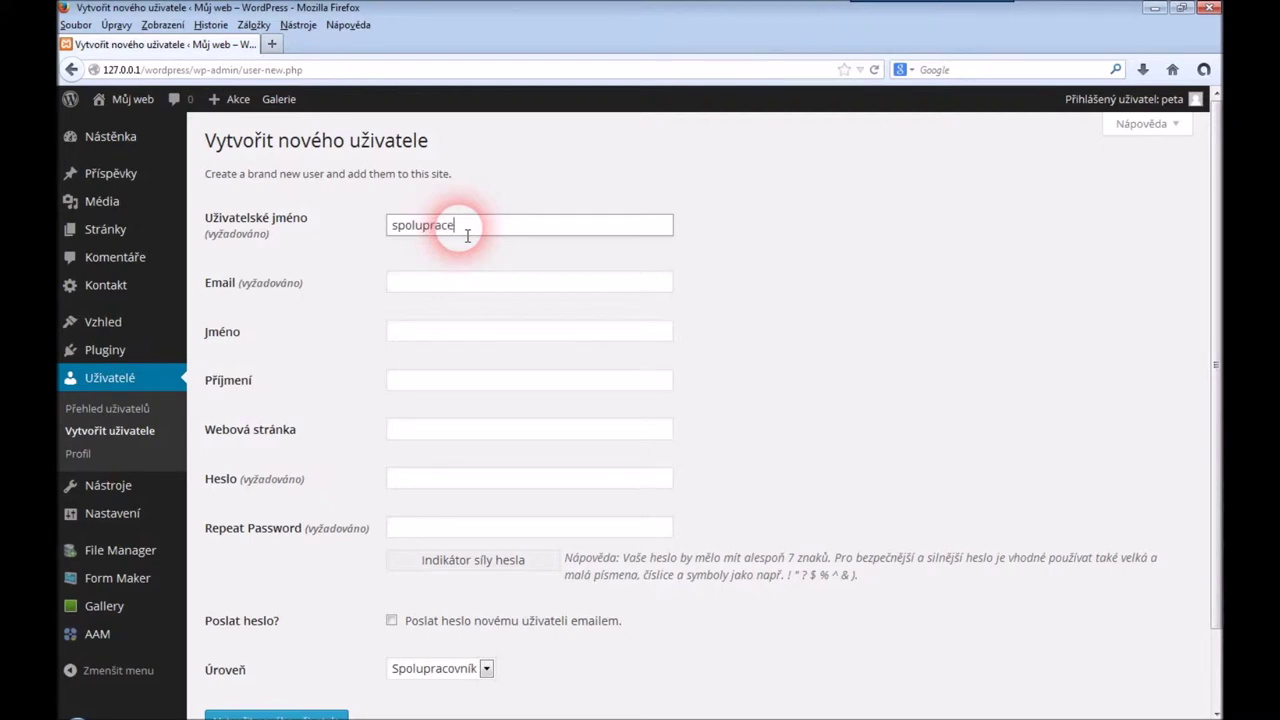
pyautogui.press('Tab')
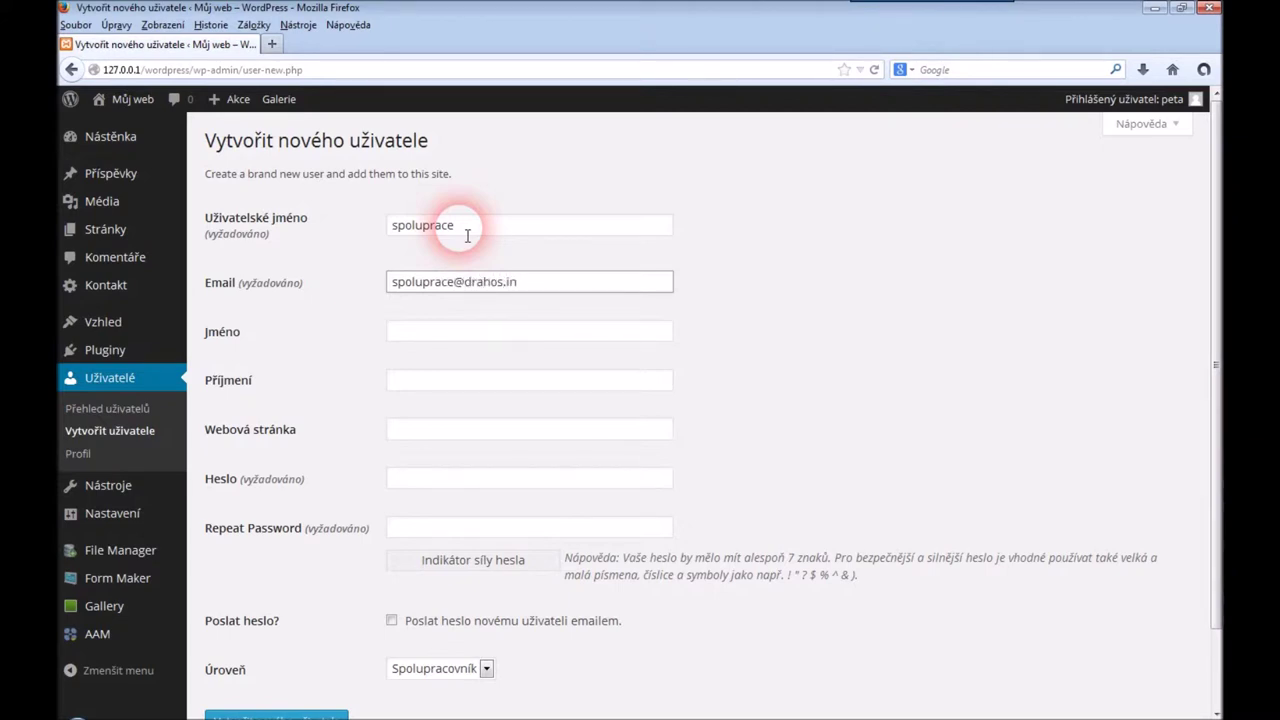
pyautogui.press('Tab')
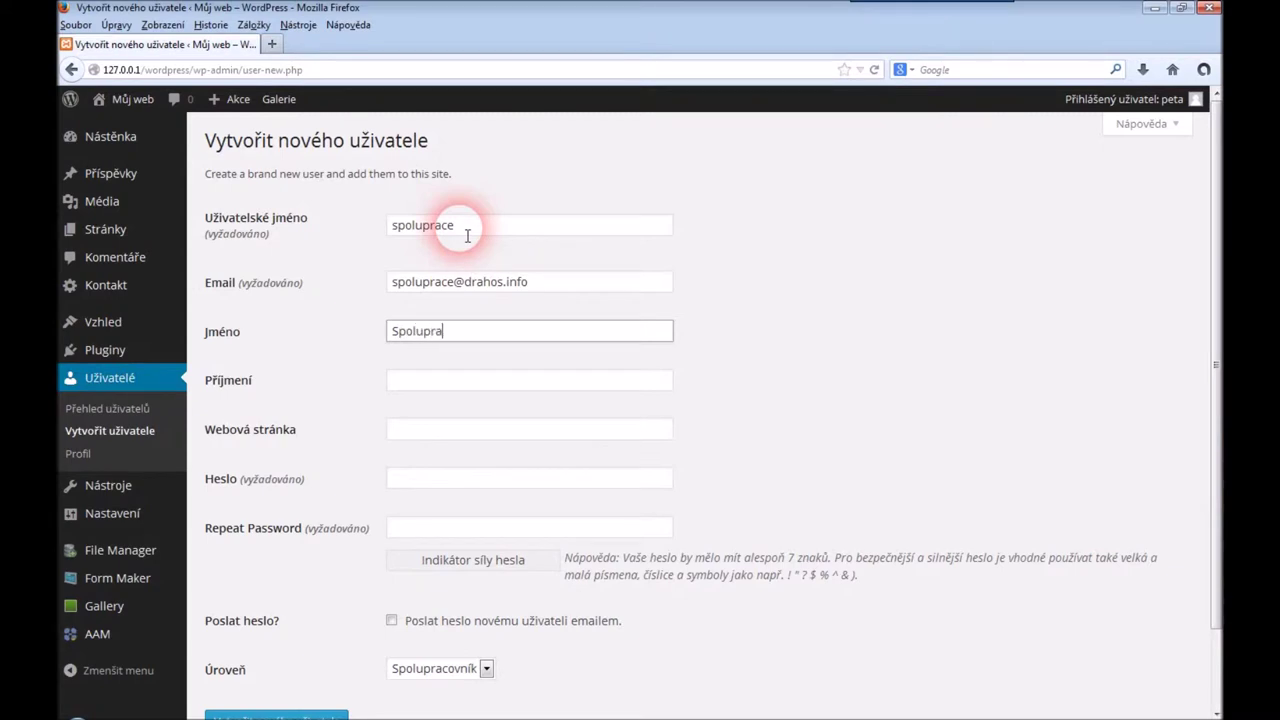
pyautogui.press('Tab')
pyautogui.write('W')
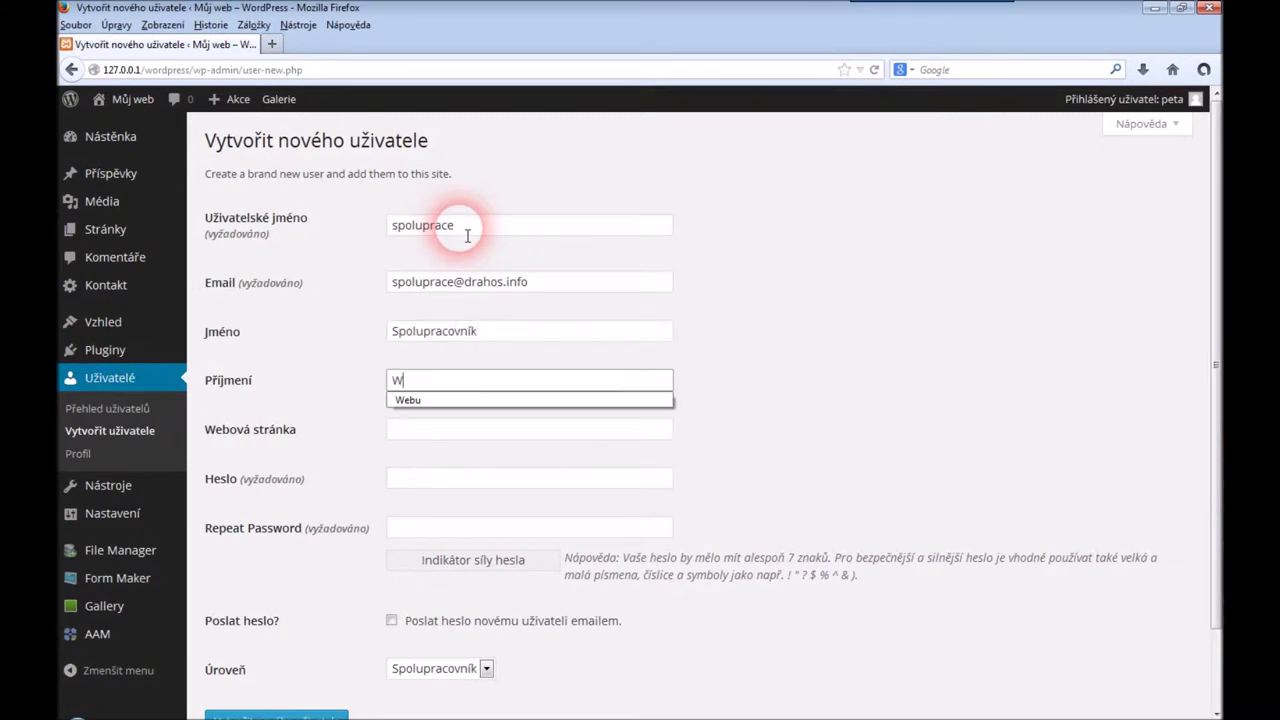
pyautogui.write('eb')
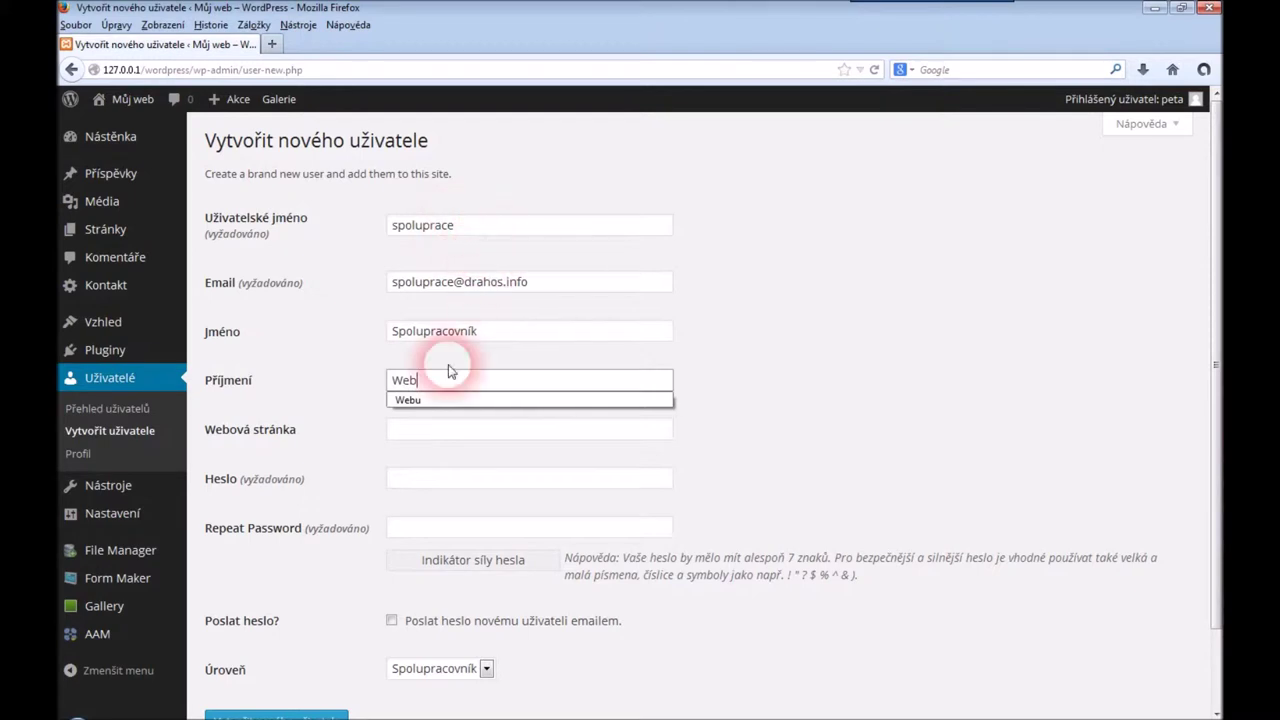
pyautogui.click(429, 401)
# Enter the password in both fields and create the Spolupracovník account
pyautogui.click(437, 482)
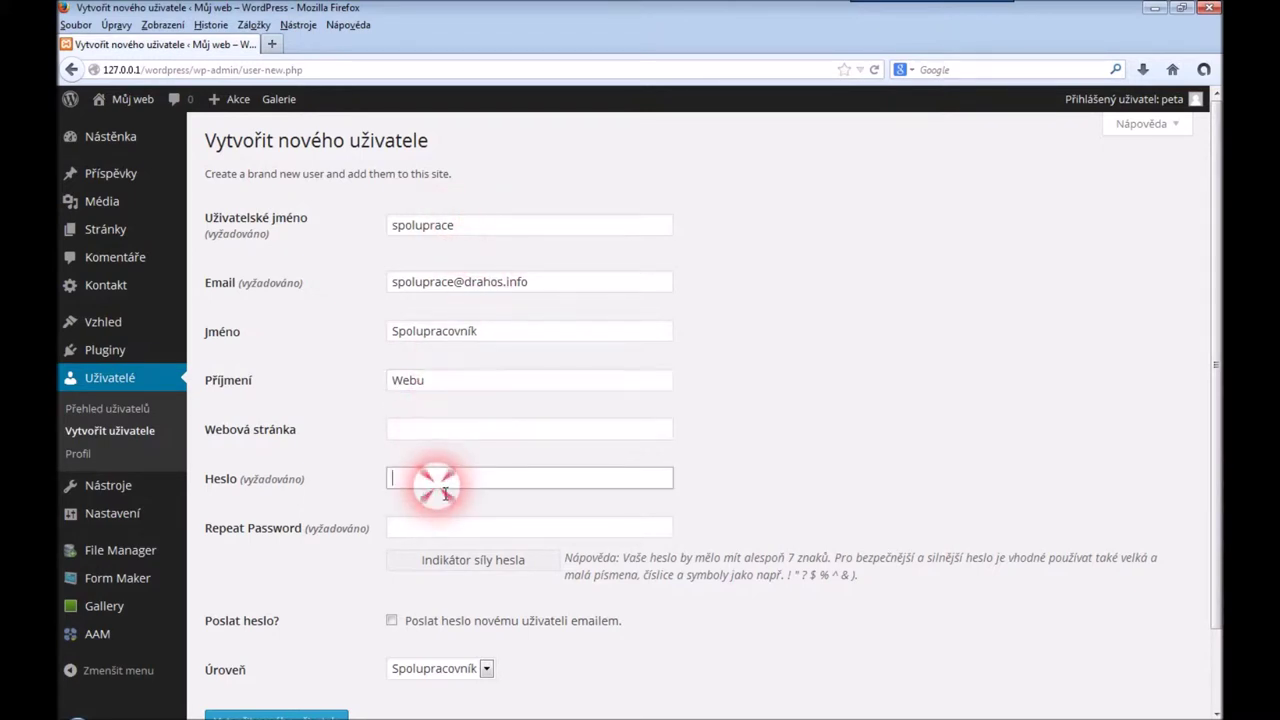
pyautogui.write('••••••••••')
pyautogui.press('Tab')
pyautogui.write('•••')
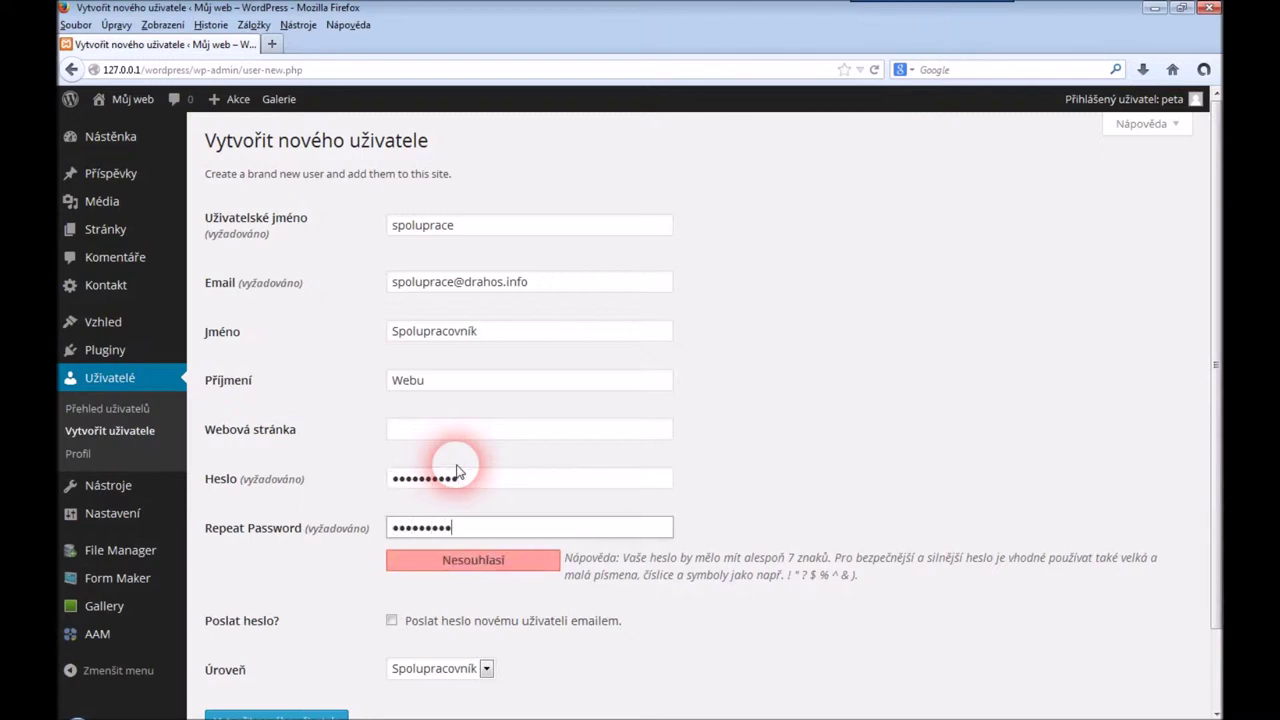
pyautogui.click(873, 415)
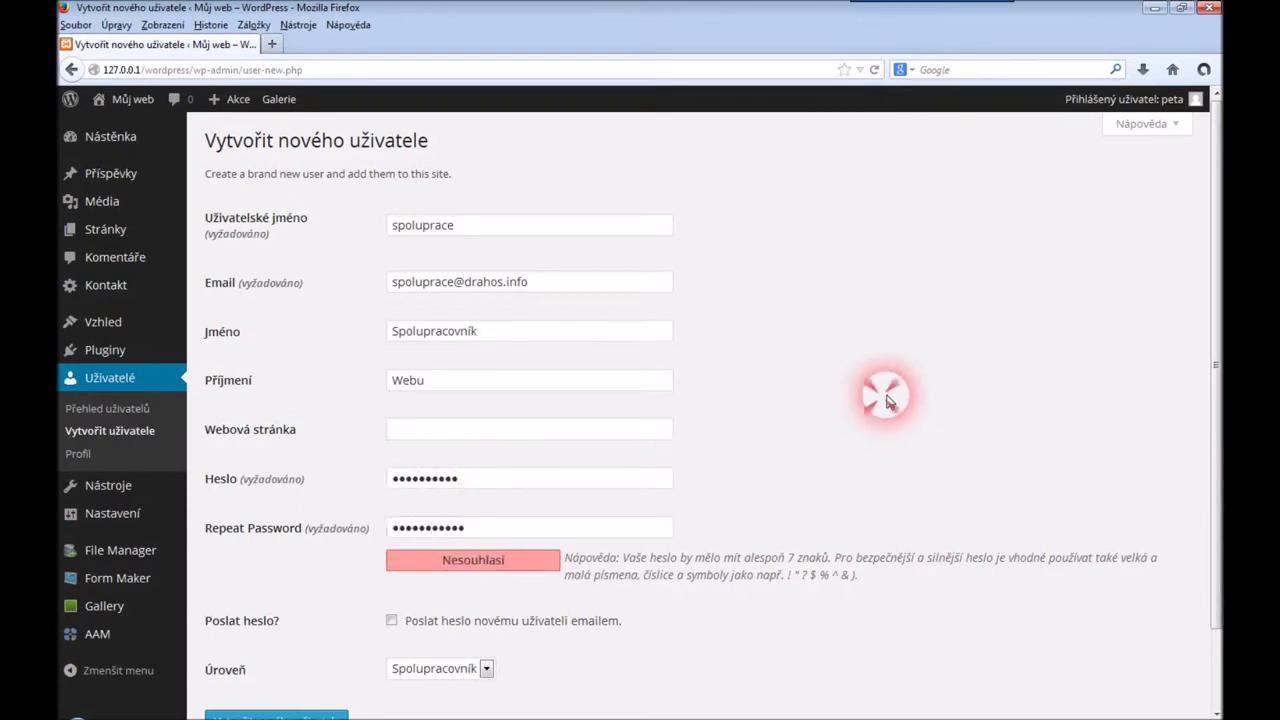
pyautogui.scroll(-2, 880, 400)
pyautogui.click(312, 637)
pyautogui.click(748, 190)
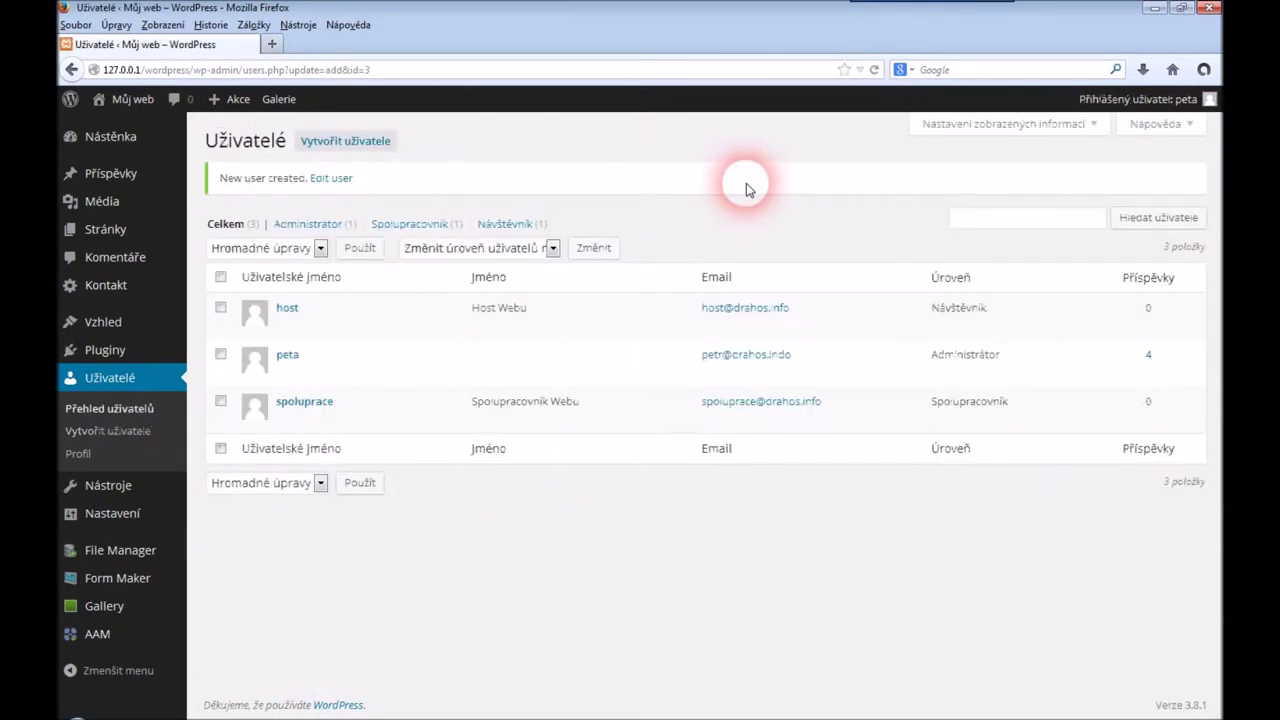
# Log in as the new Spolupracovník user in the second browser
pyautogui.click(200, 708)
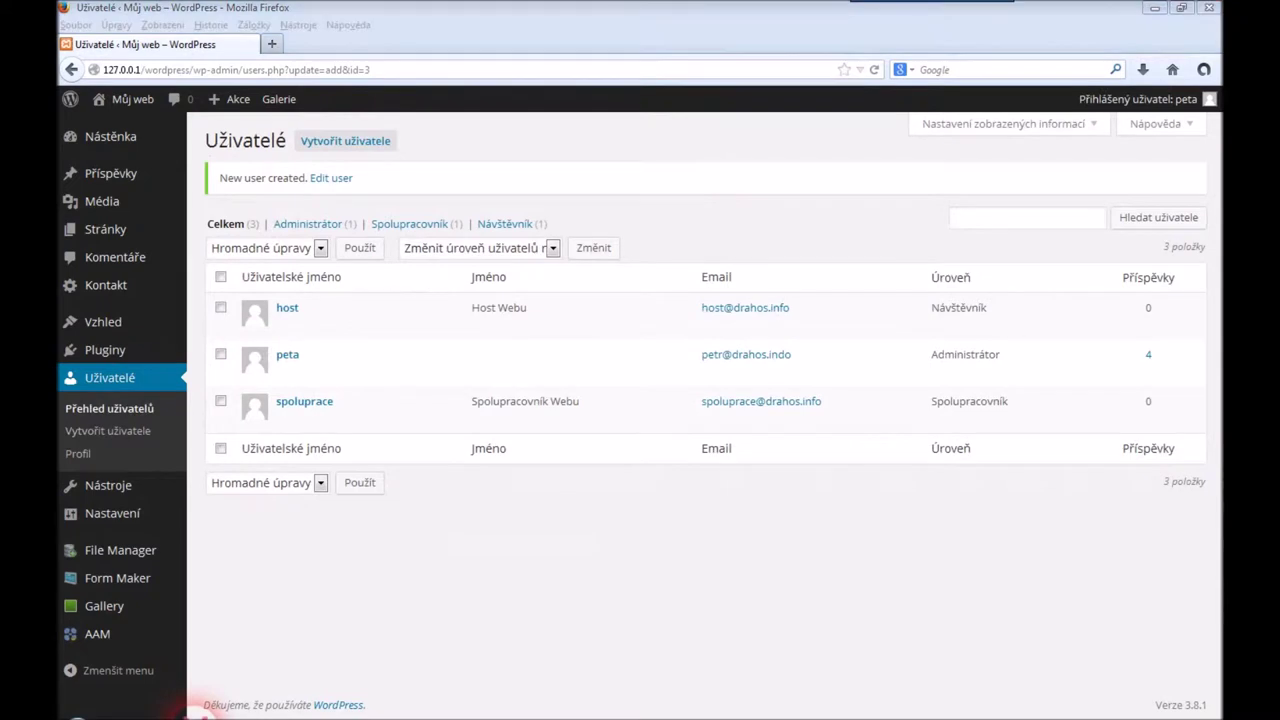
pyautogui.click(597, 339)
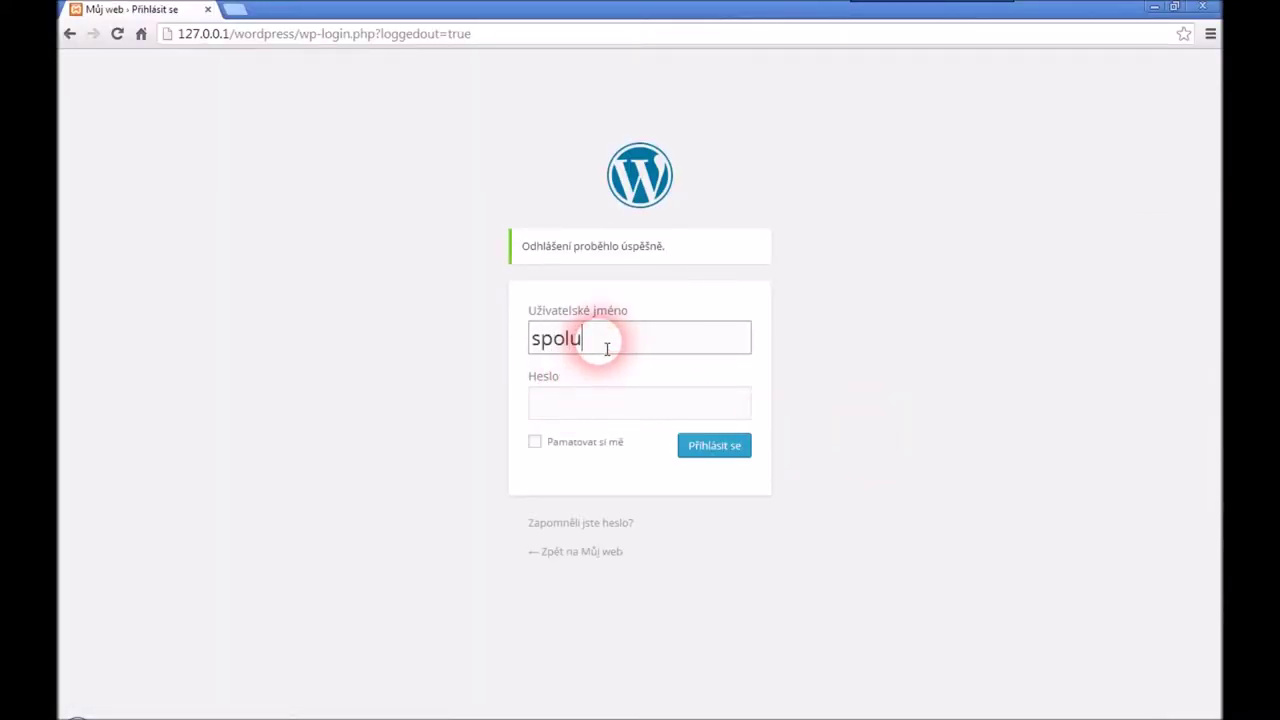
pyautogui.press('BackSpace')
pyautogui.press('Tab')
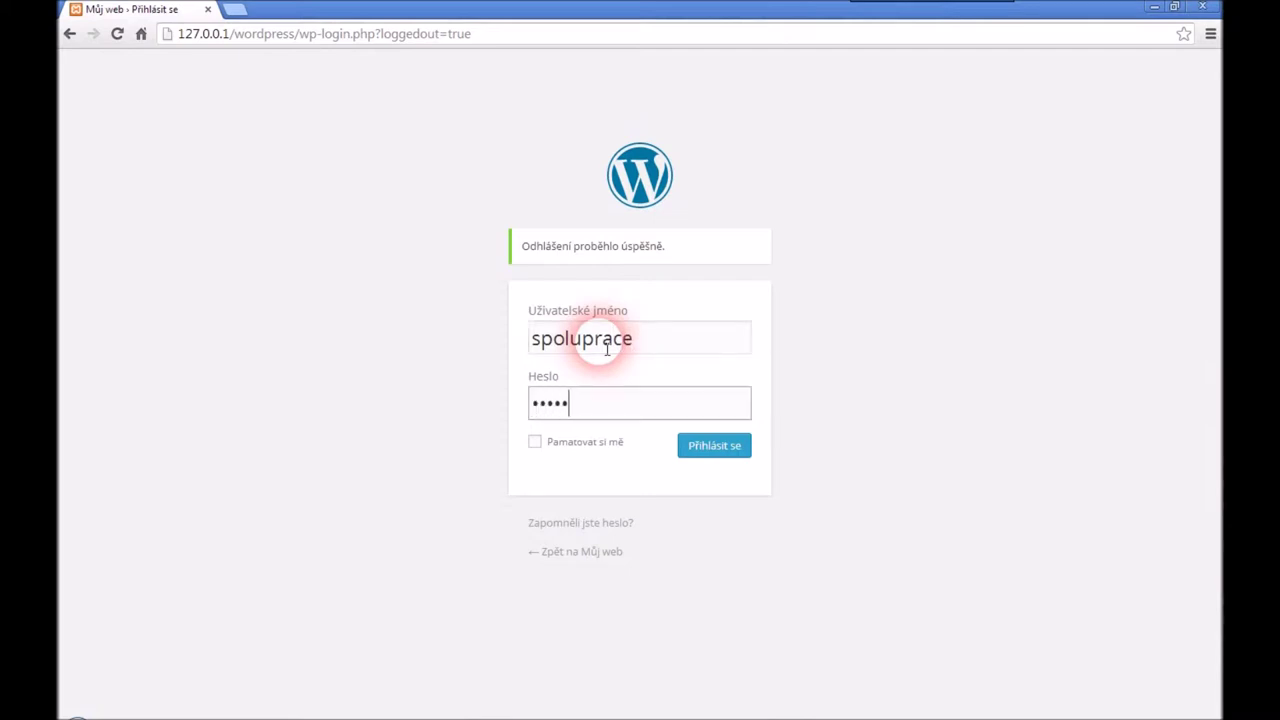
pyautogui.write('e')
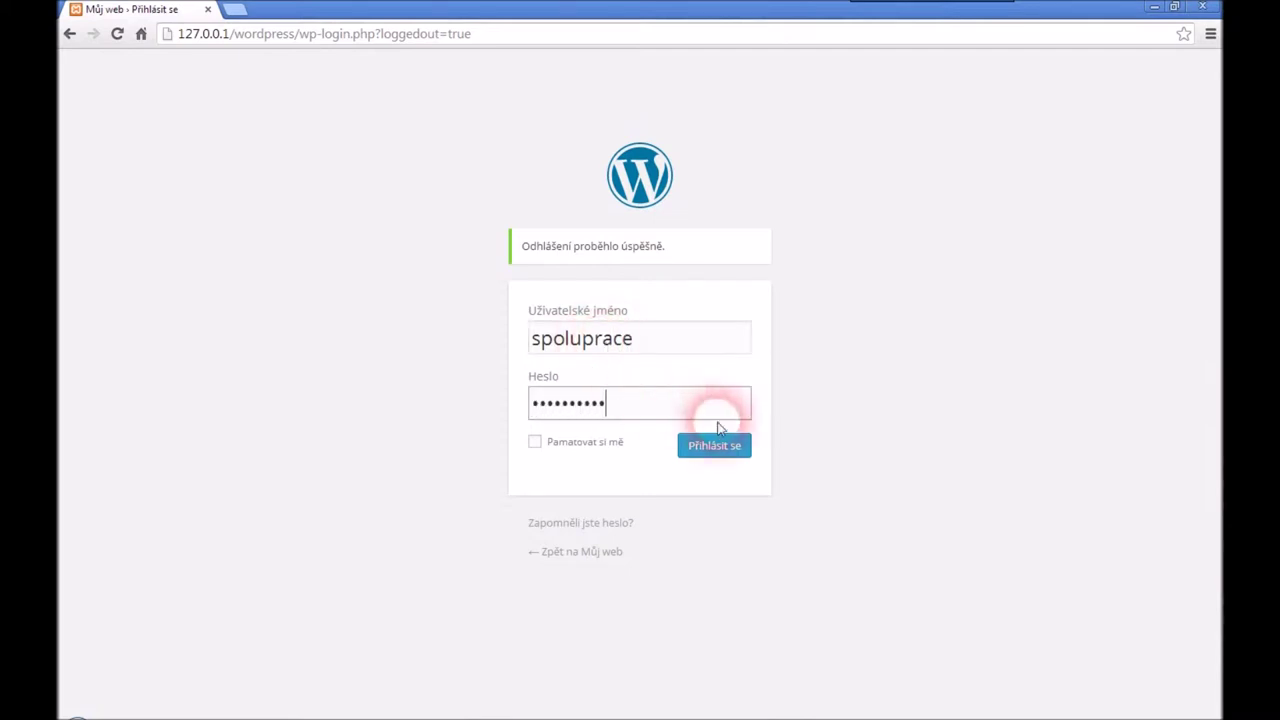
pyautogui.click(726, 457)
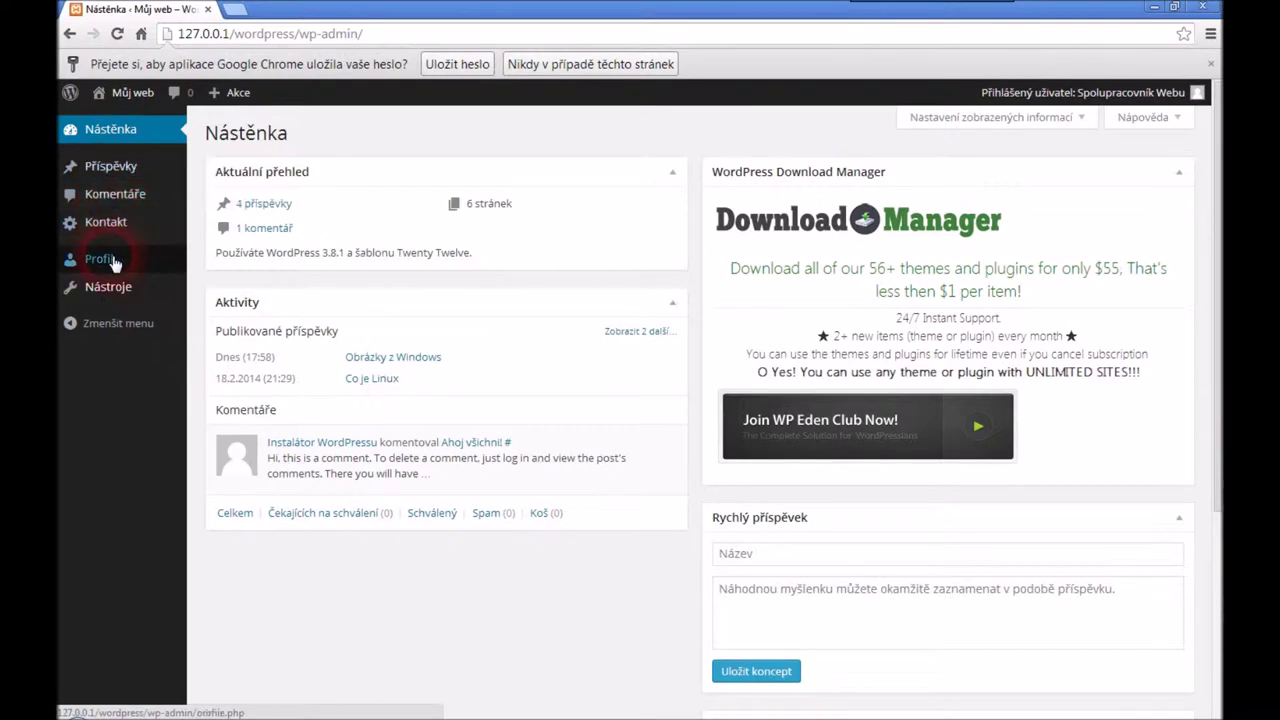
# Look through the contributor's Profil and Nástroje pages, then open the posts overview
pyautogui.click(113, 261)
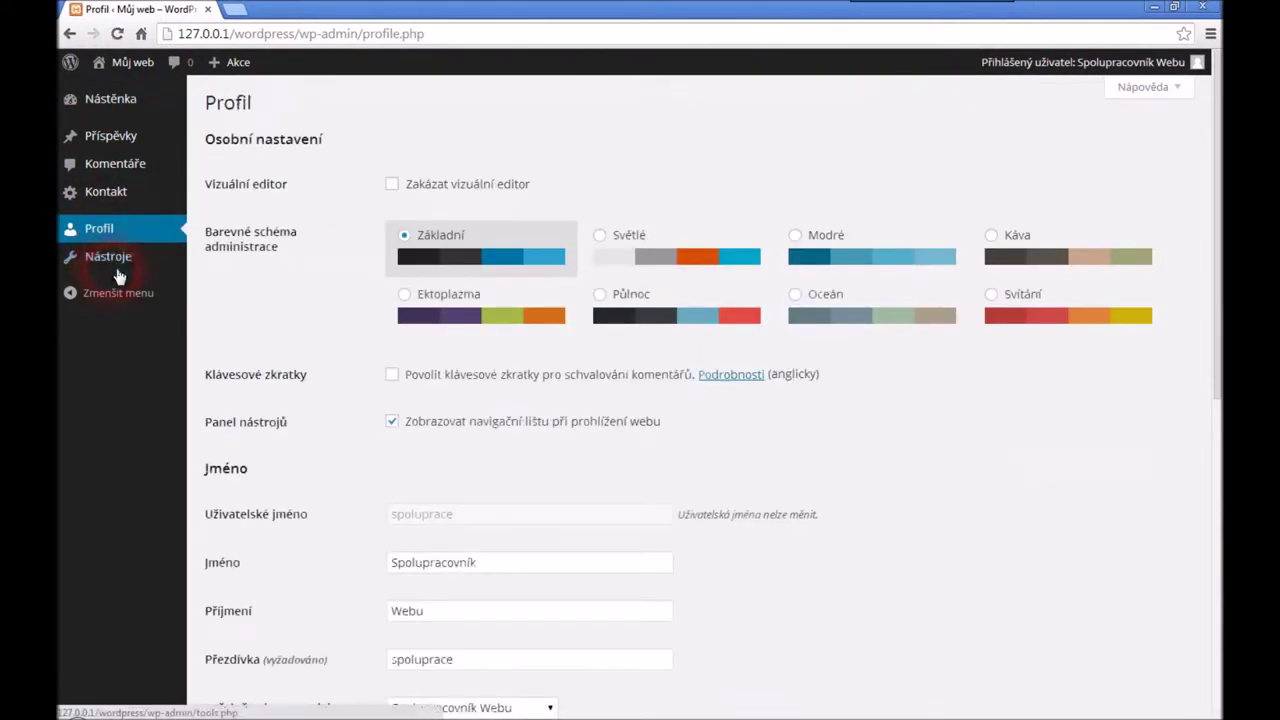
pyautogui.click(117, 272)
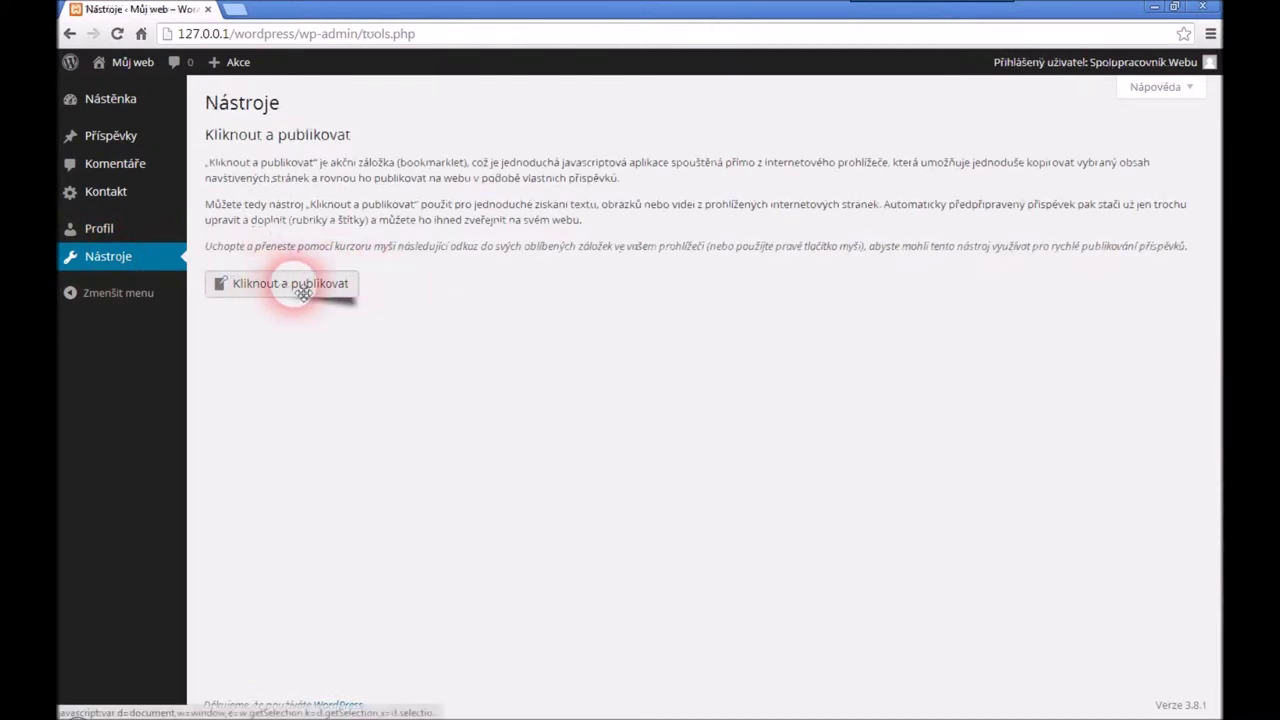
pyautogui.moveTo(114, 140)
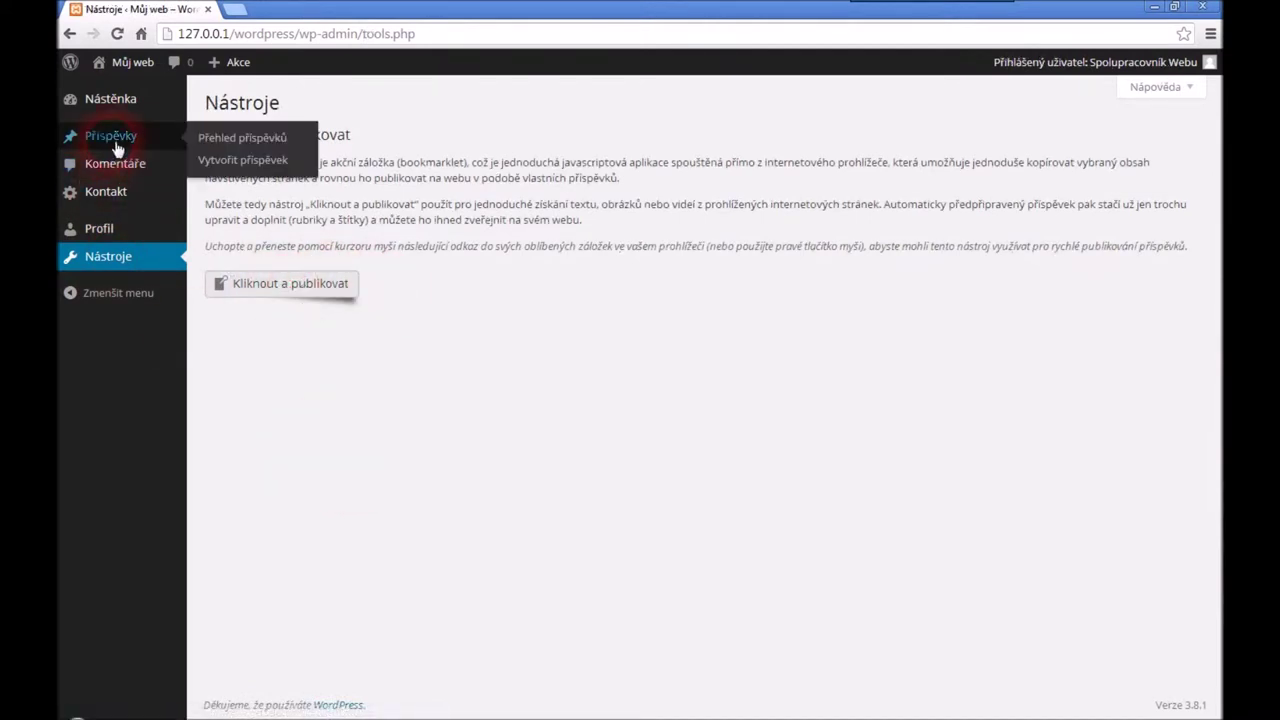
pyautogui.click(240, 141)
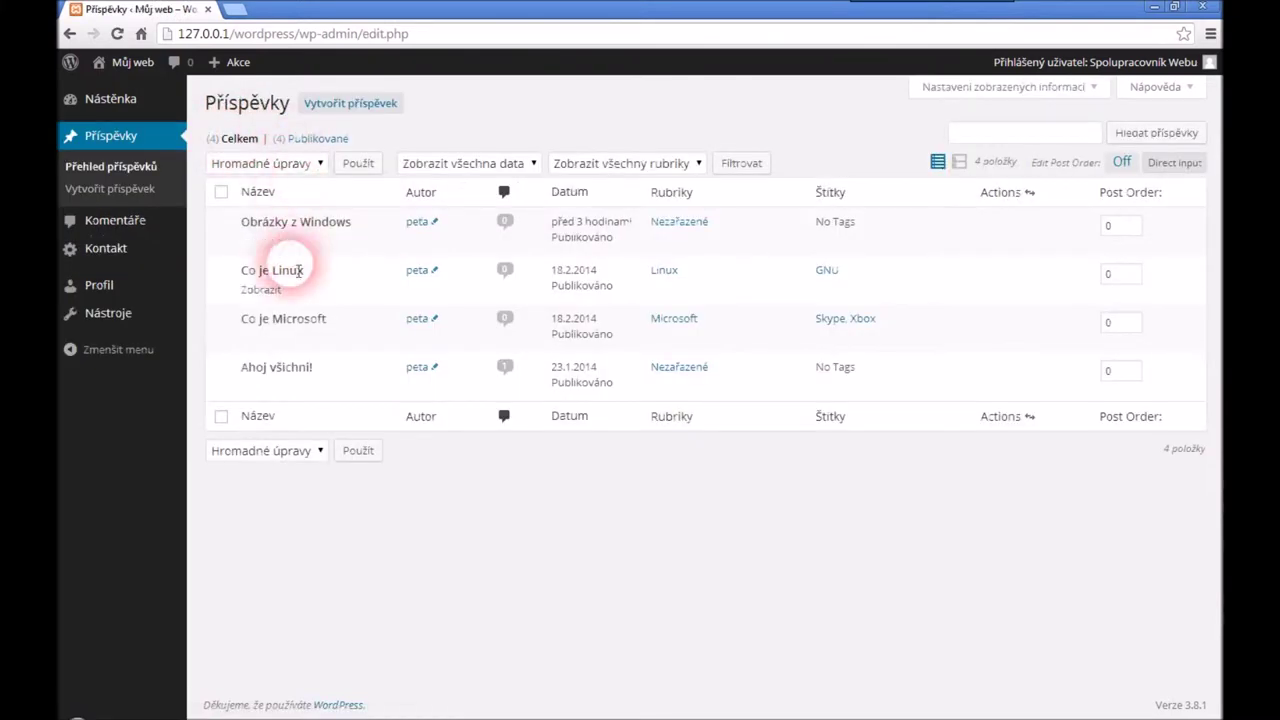
# Submit post 'Spolupracovník' with text 'Od spolupracovníka' under Nezařazené for review
pyautogui.click(120, 190)
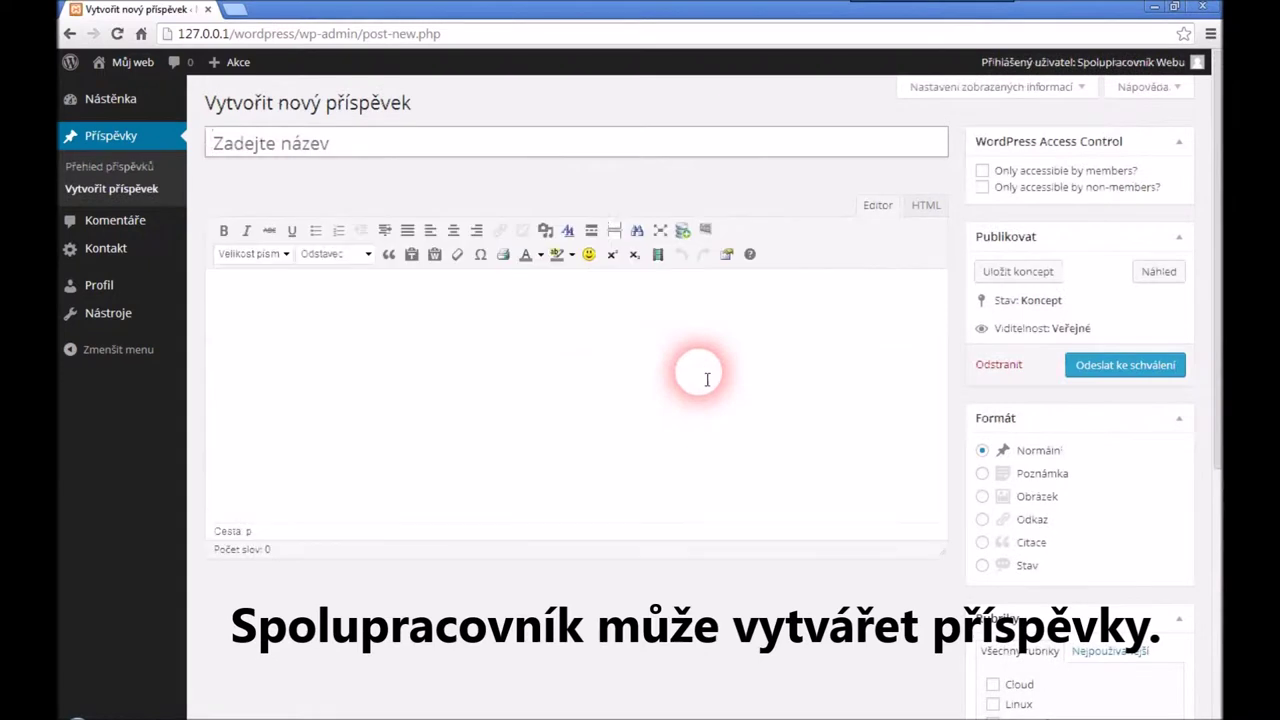
pyautogui.write('Spo')
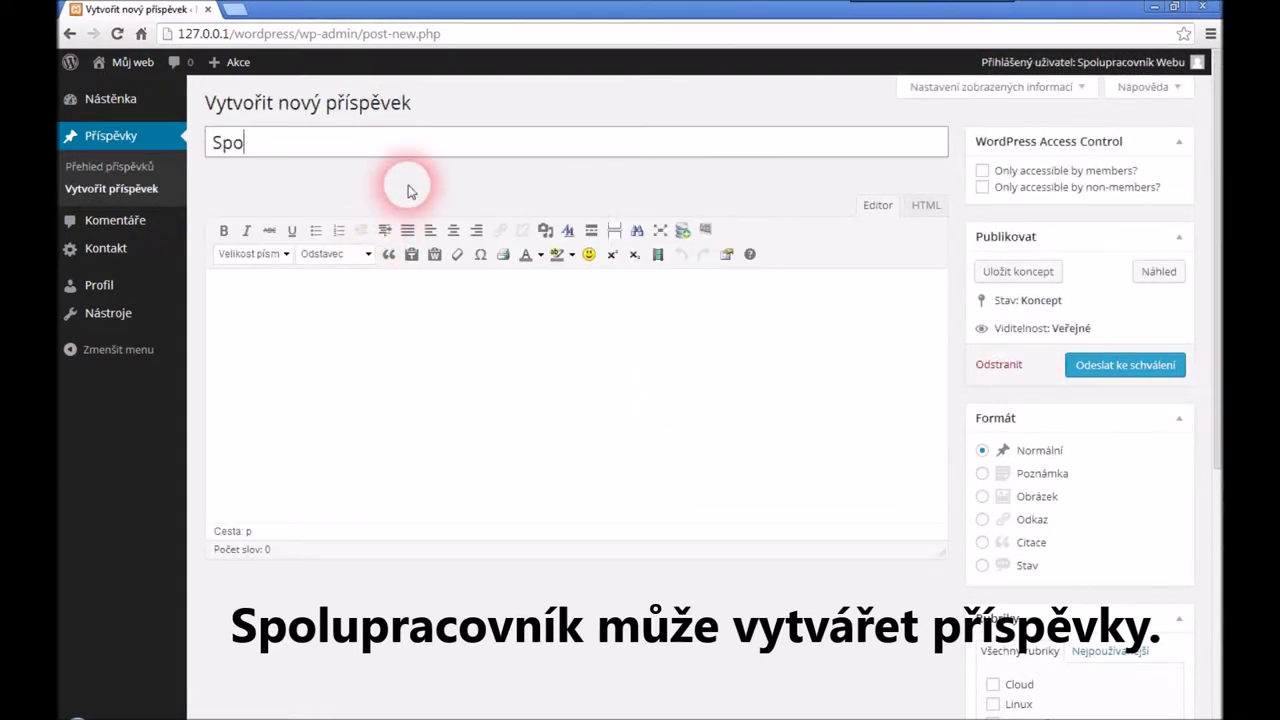
pyautogui.write('lupracovní')
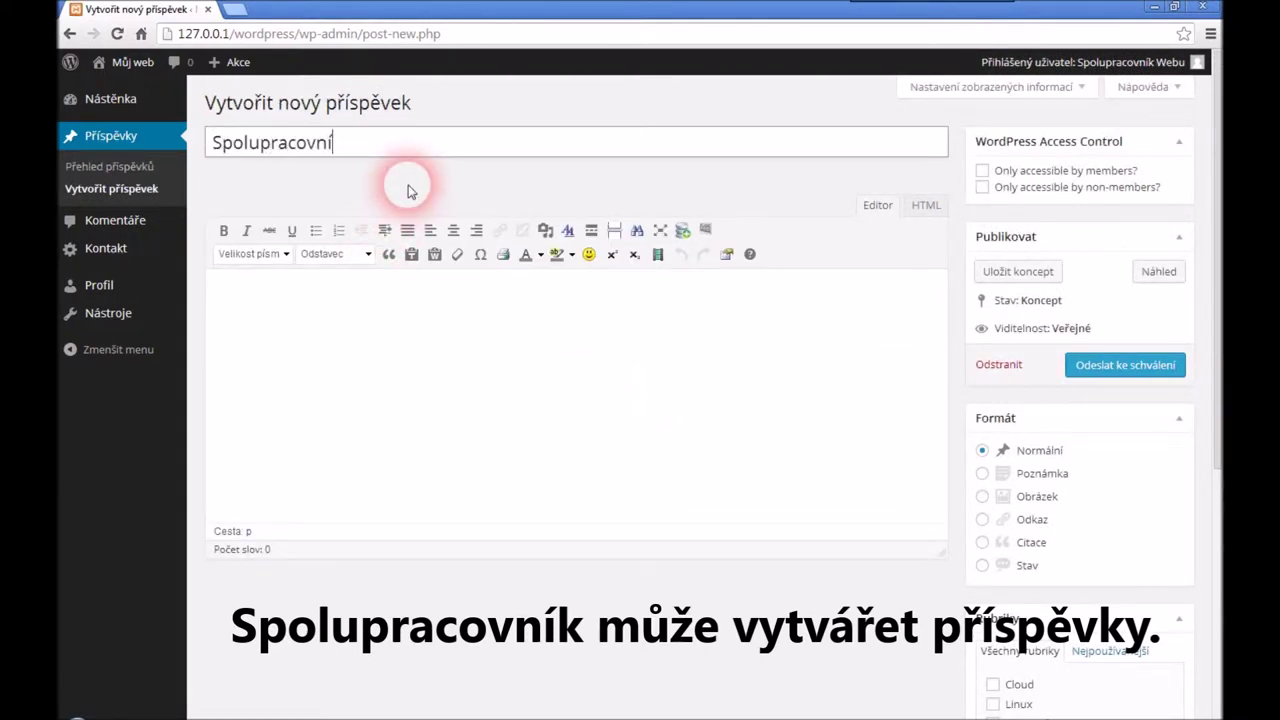
pyautogui.write('k')
pyautogui.click(417, 358)
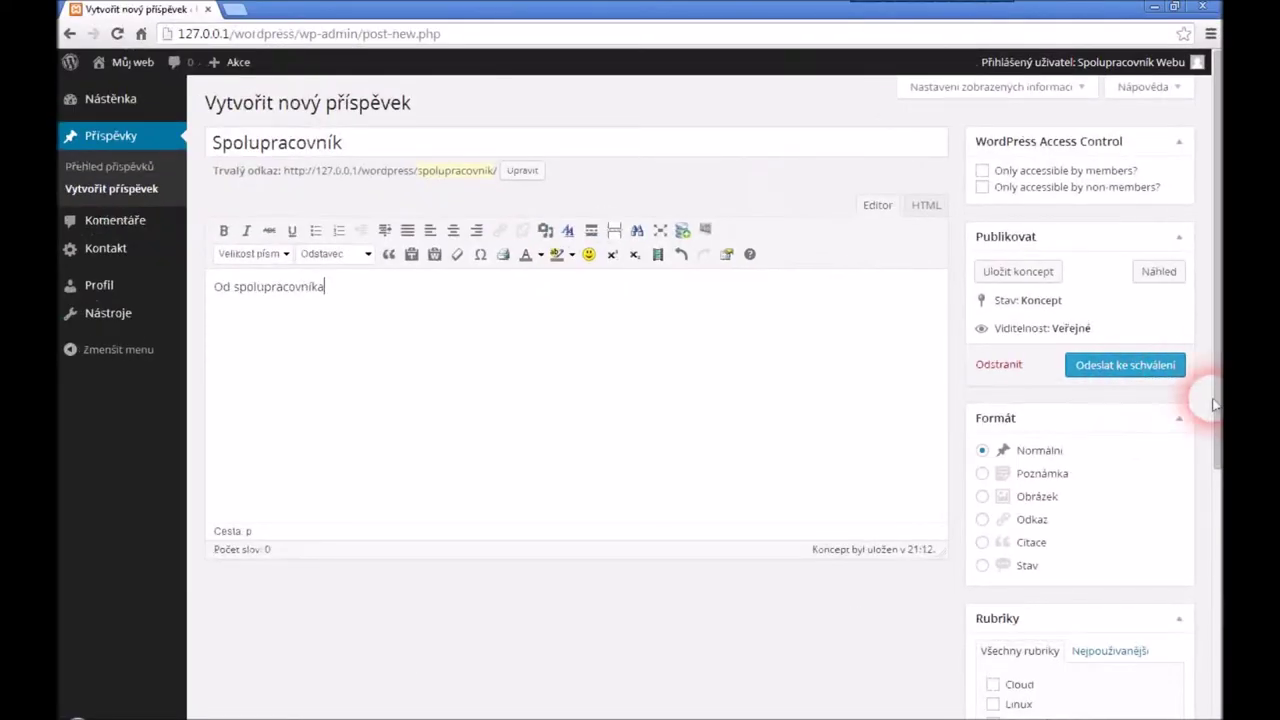
pyautogui.scroll(-1, 1218, 513)
pyautogui.scroll(-3, 1218, 513)
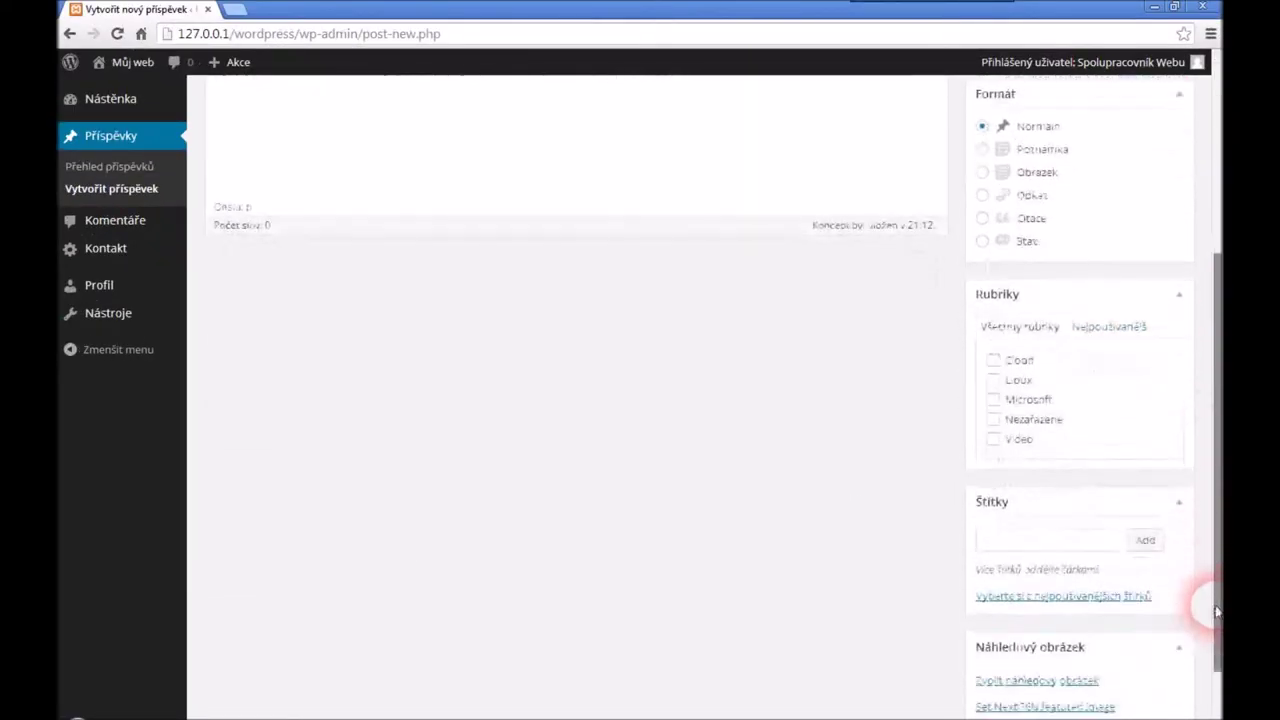
pyautogui.click(995, 425)
pyautogui.scroll(3, 1210, 420)
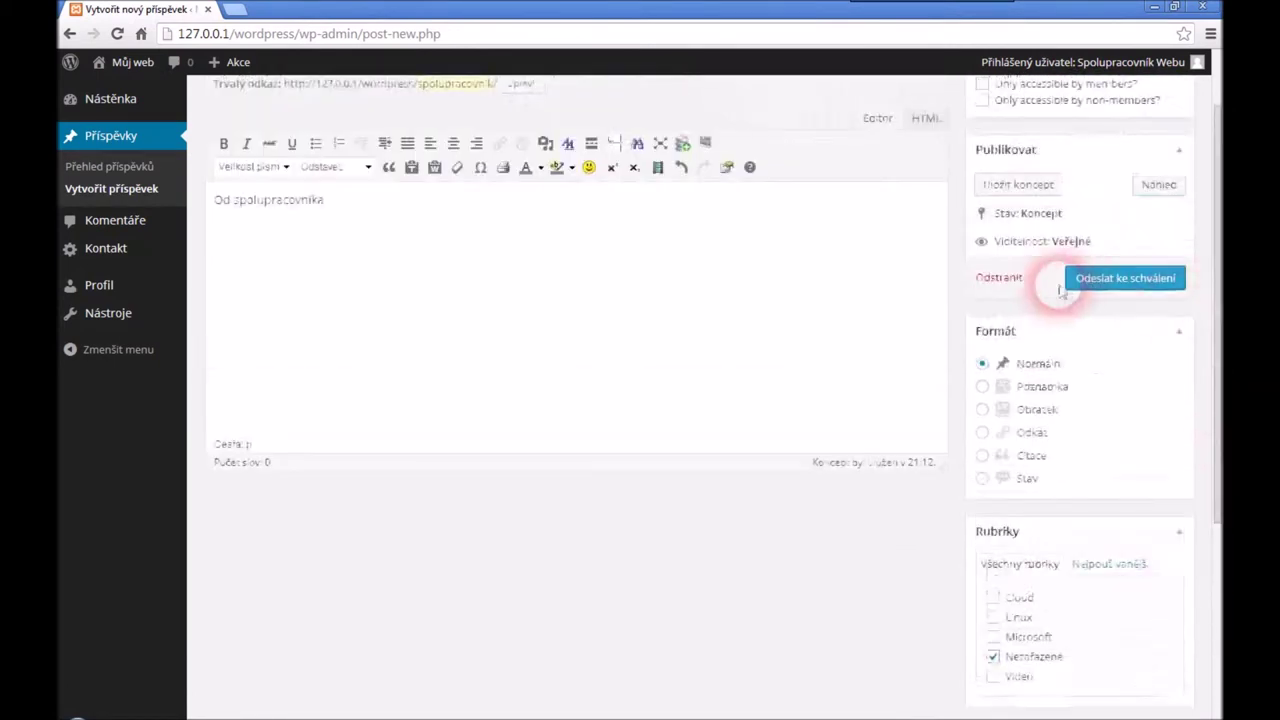
pyautogui.click(1122, 281)
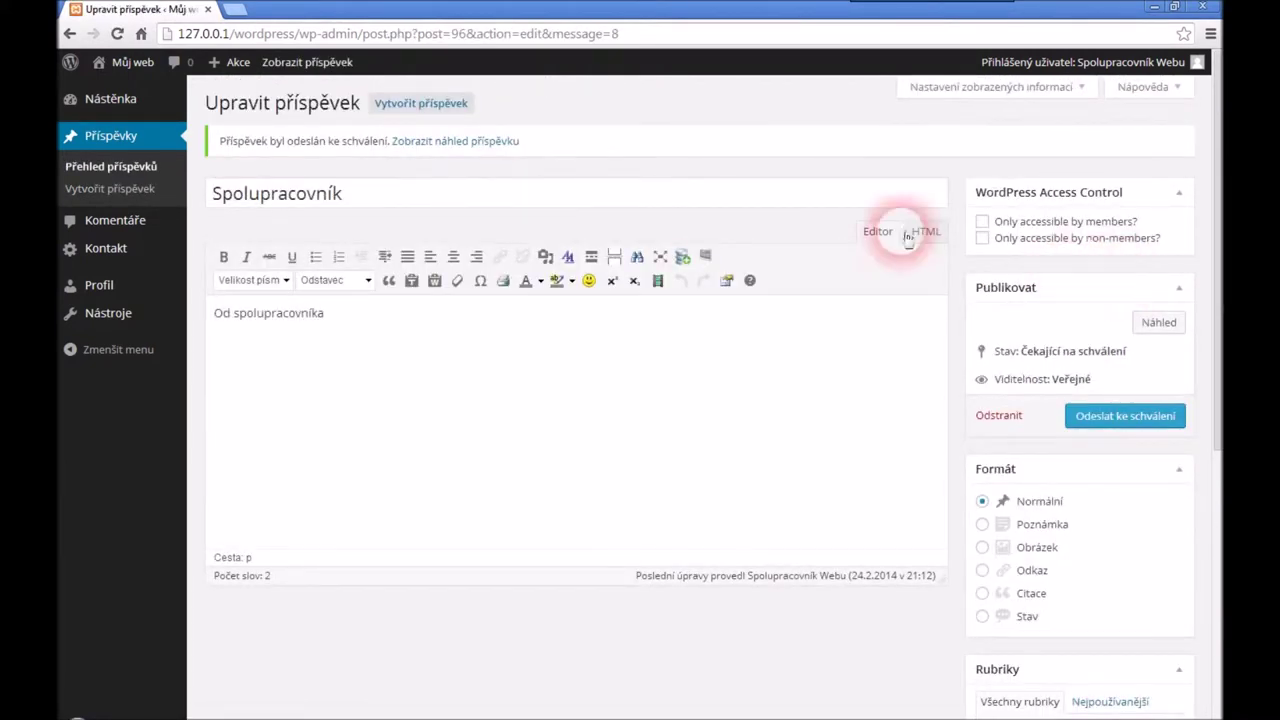
pyautogui.click(123, 222)
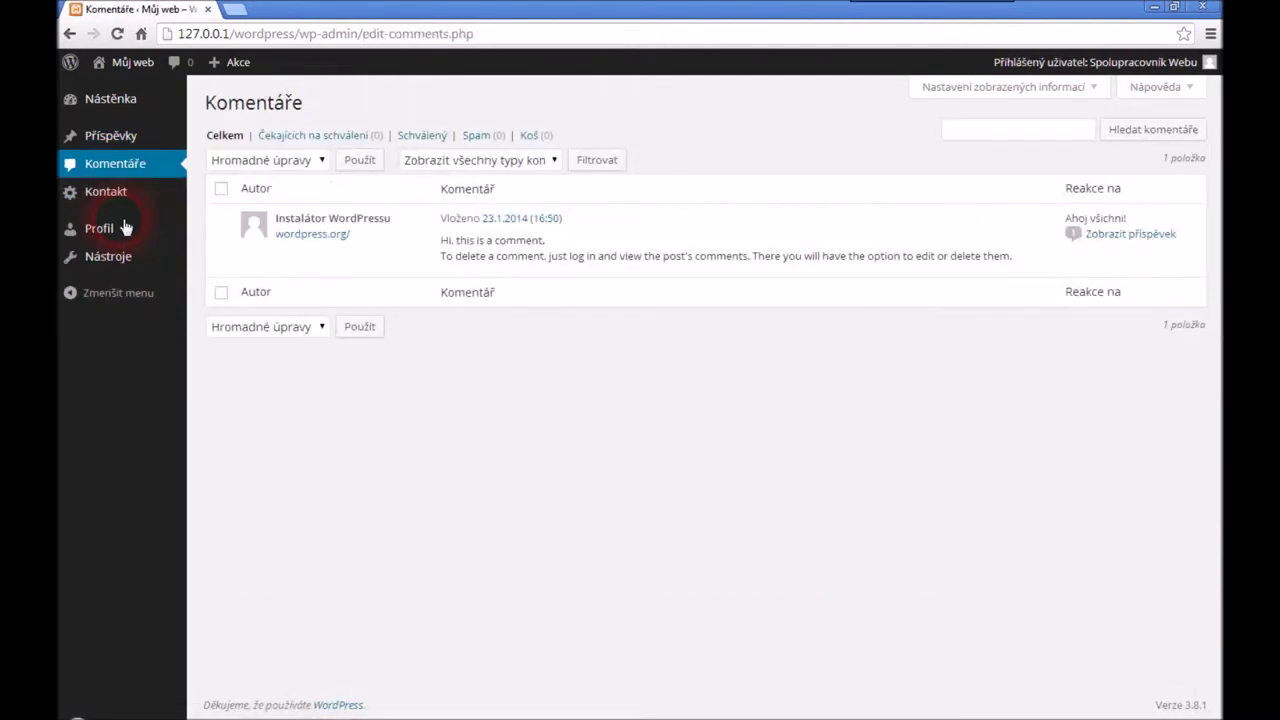
# Log out the contributor, check the pending post as administrator, and open Uživatelé
pyautogui.moveTo(1177, 62)
pyautogui.click(1090, 160)
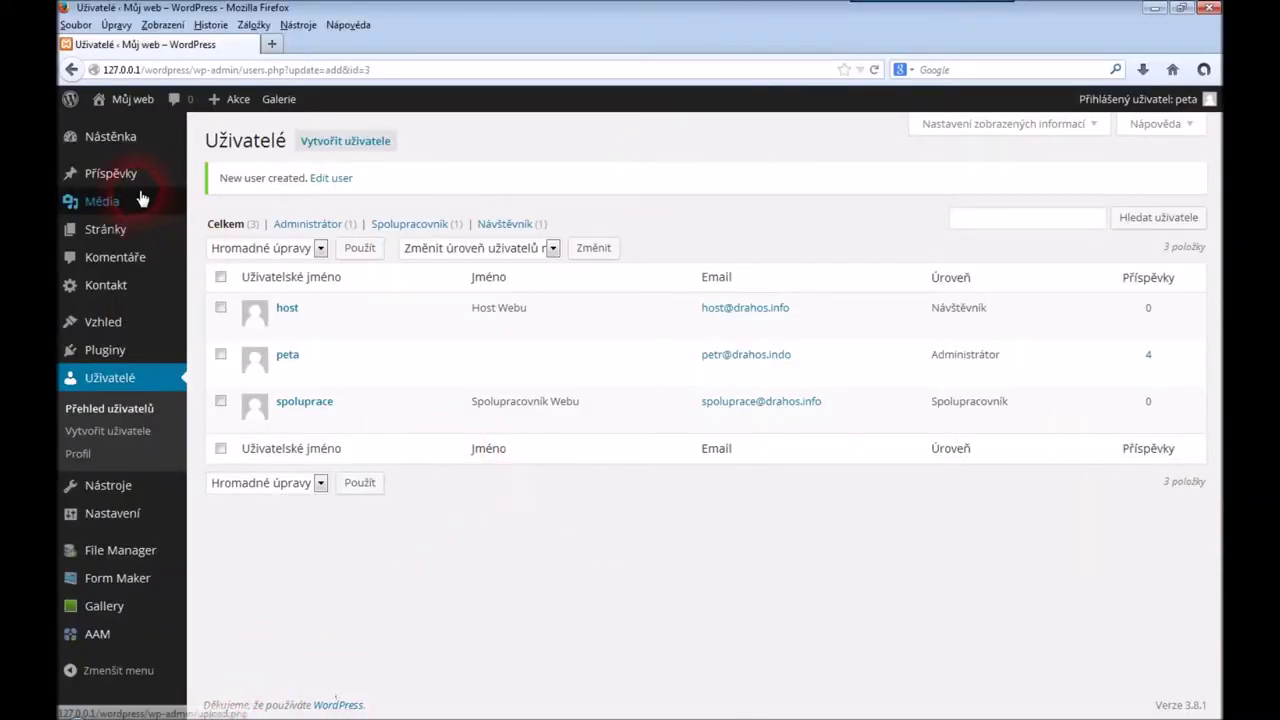
pyautogui.moveTo(144, 177)
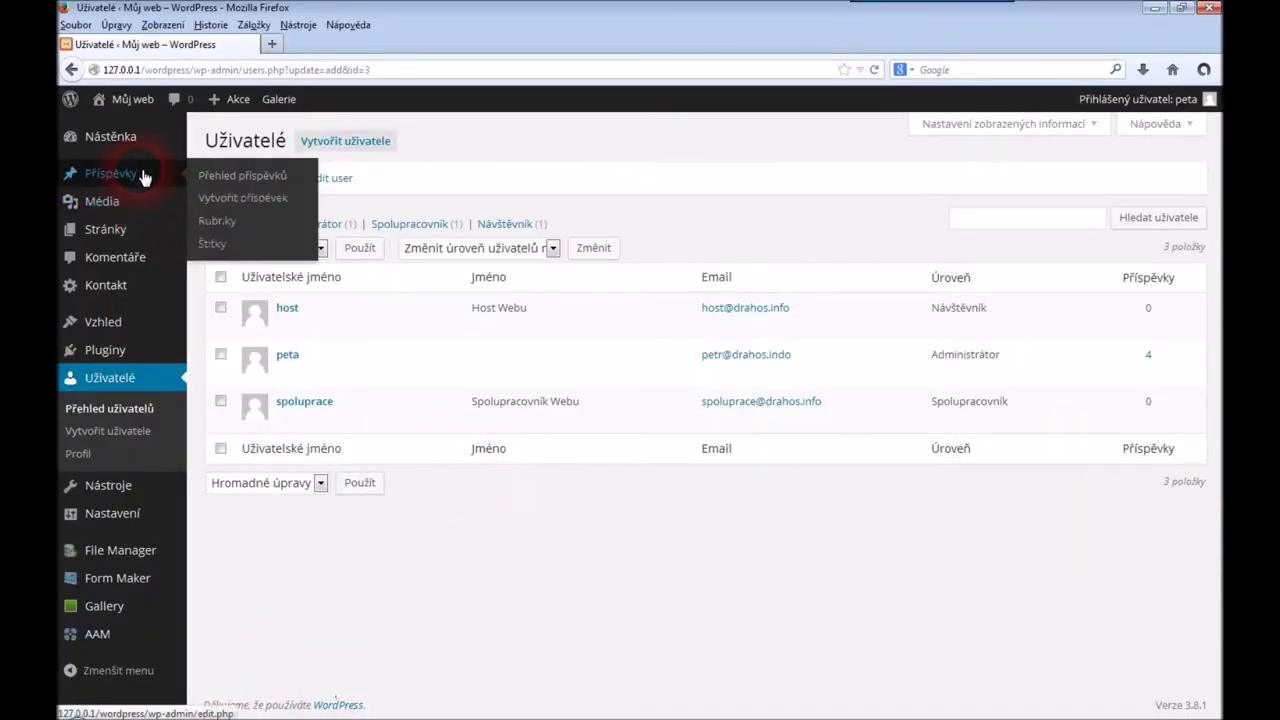
pyautogui.click(240, 178)
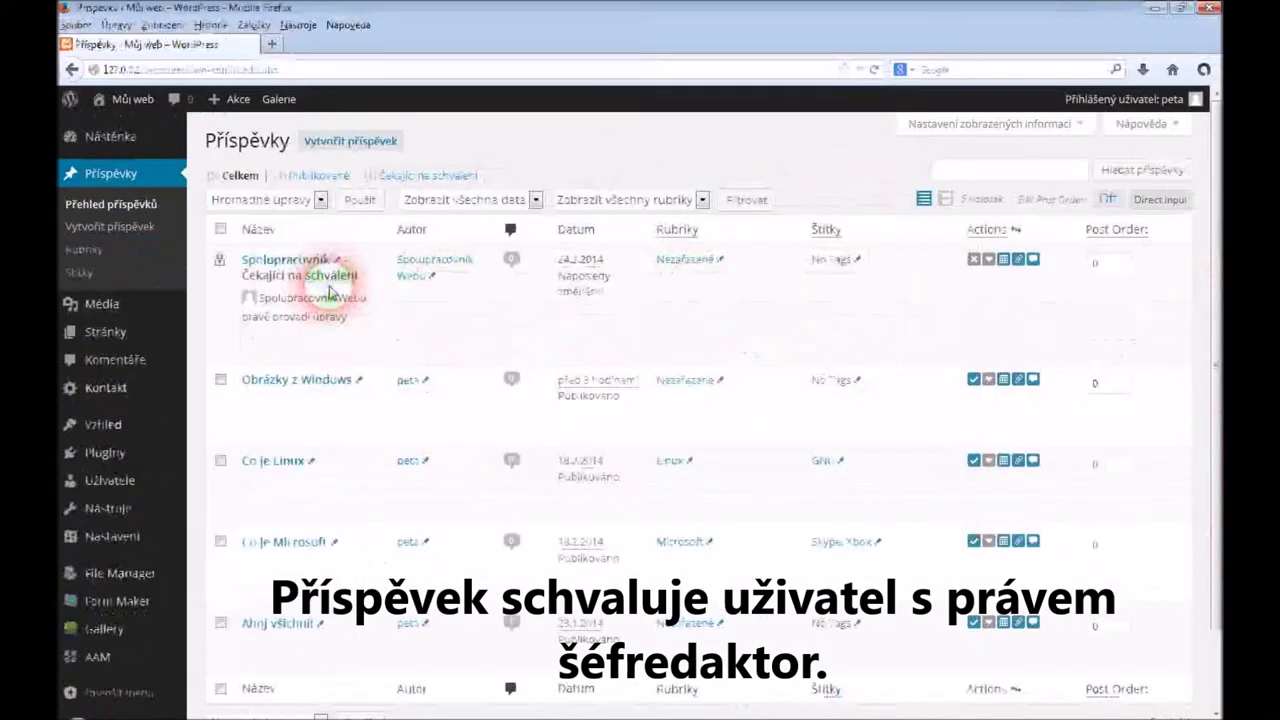
pyautogui.moveTo(335, 292)
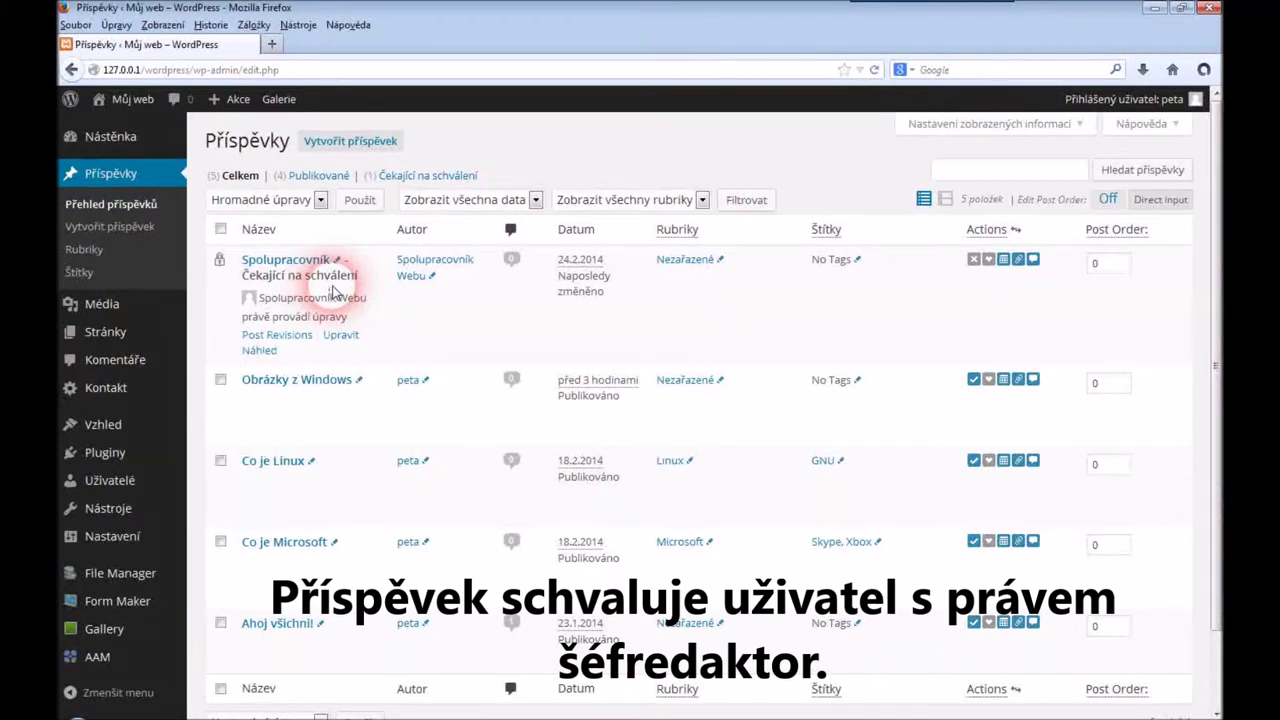
pyautogui.click(117, 482)
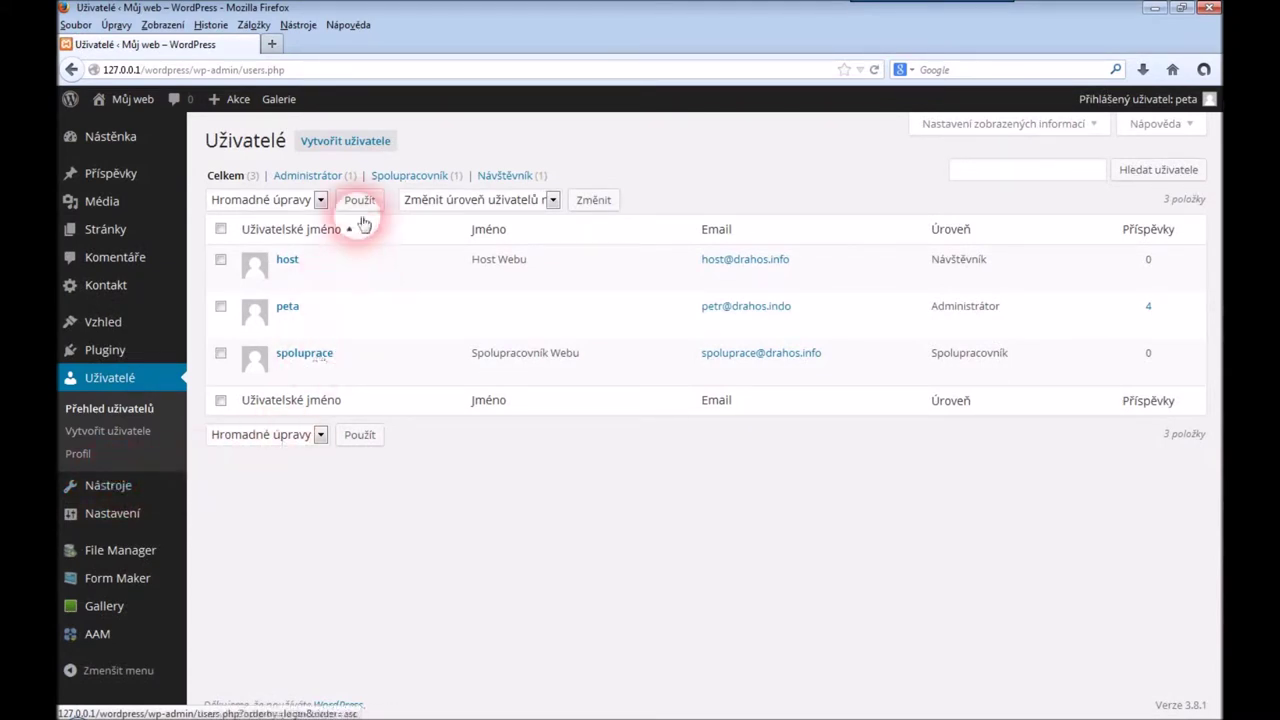
# Open a new-user form and set its role to Redaktor
pyautogui.click(353, 146)
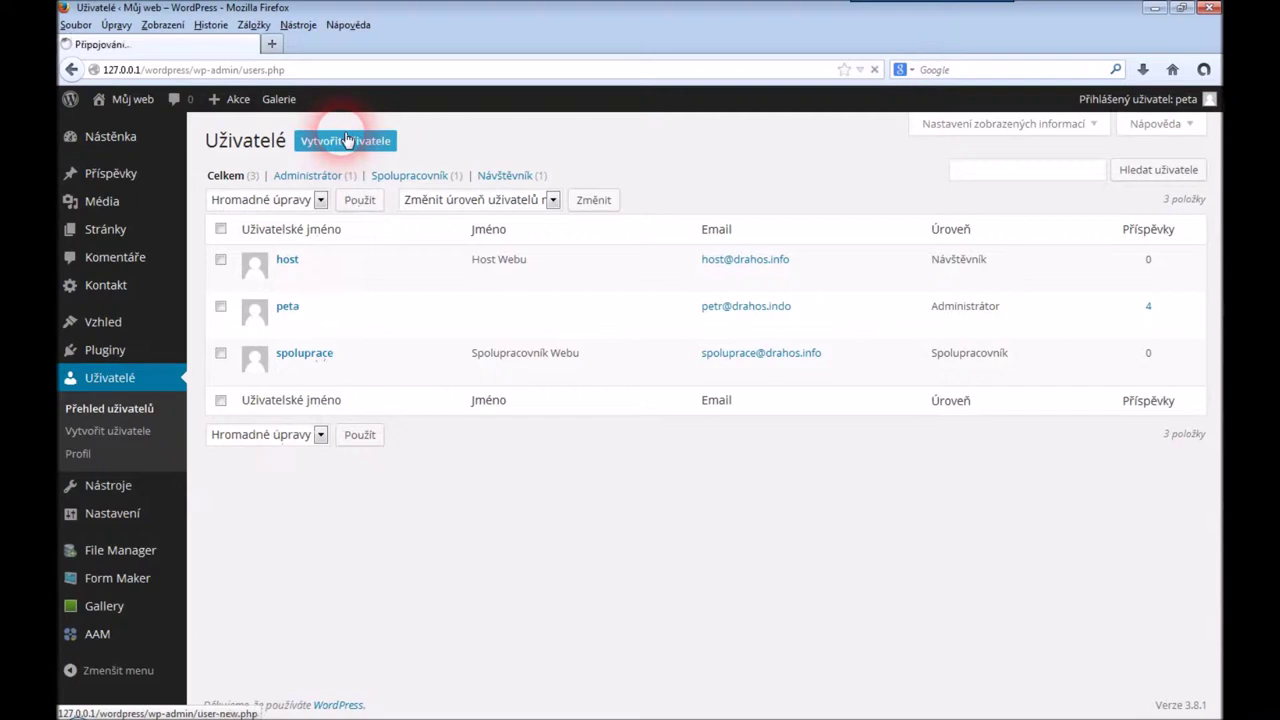
pyautogui.scroll(-2, 540, 330)
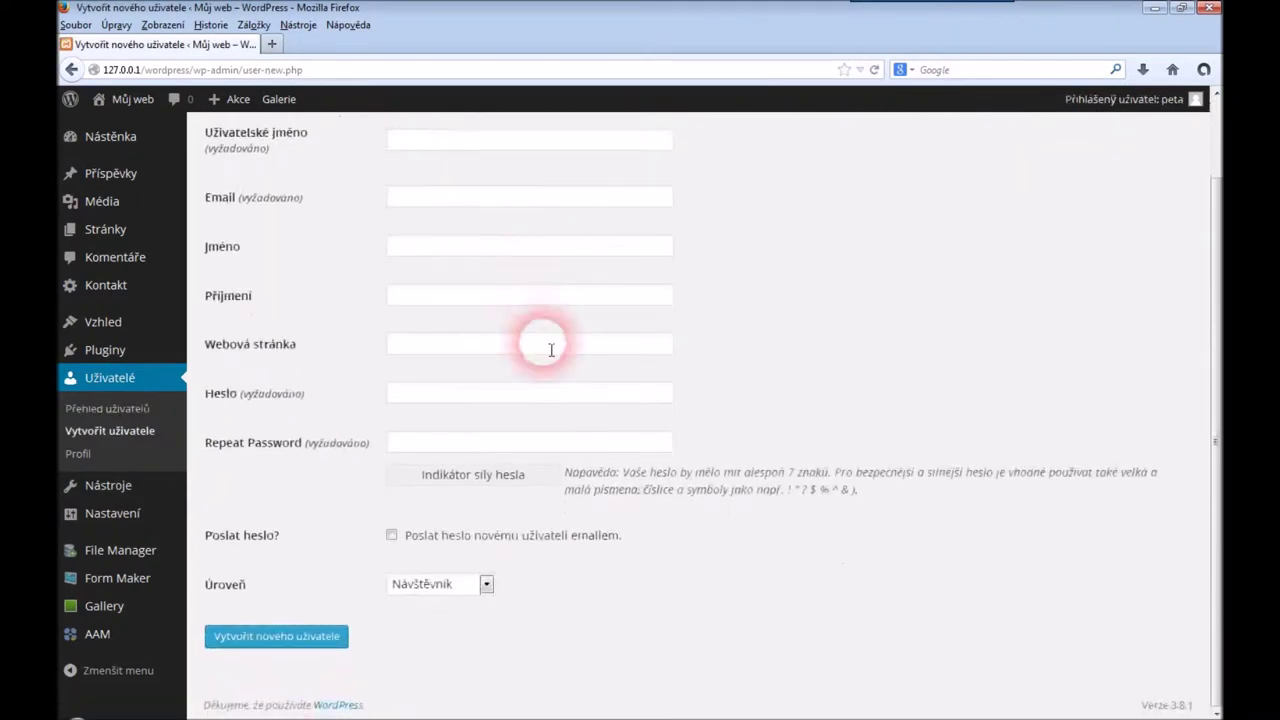
pyautogui.click(487, 584)
pyautogui.click(462, 635)
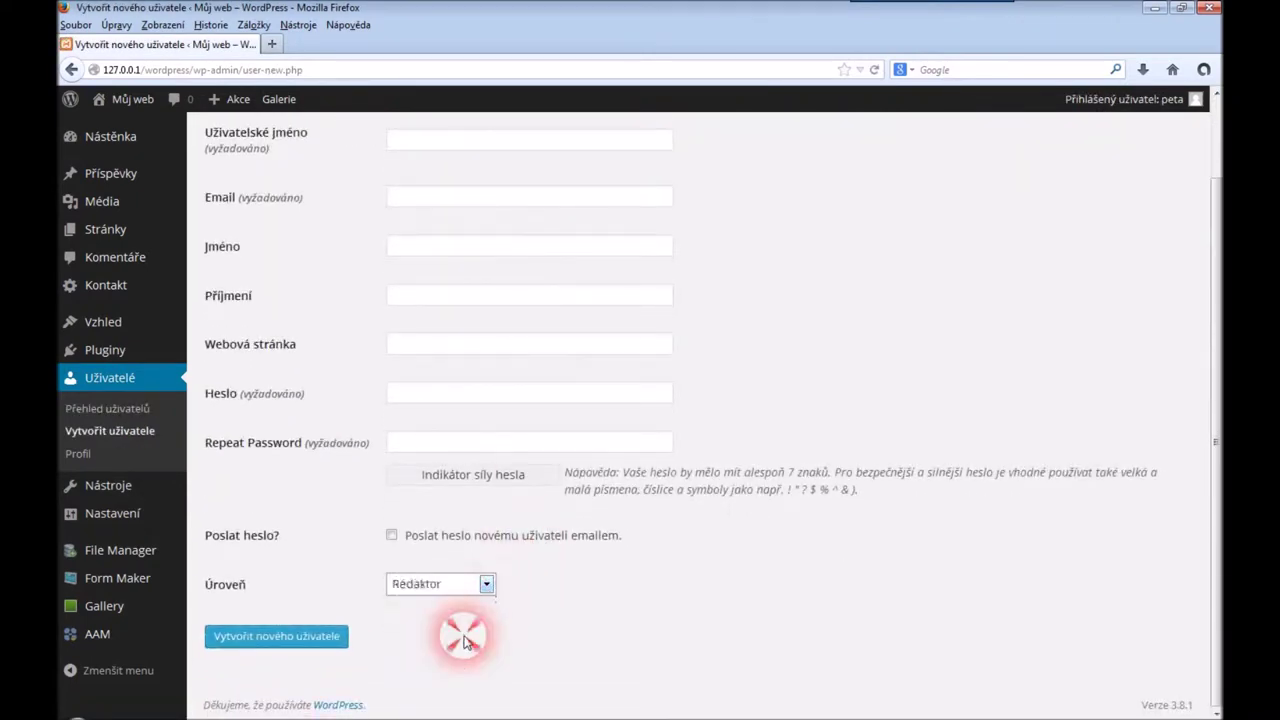
pyautogui.scroll(2, 780, 333)
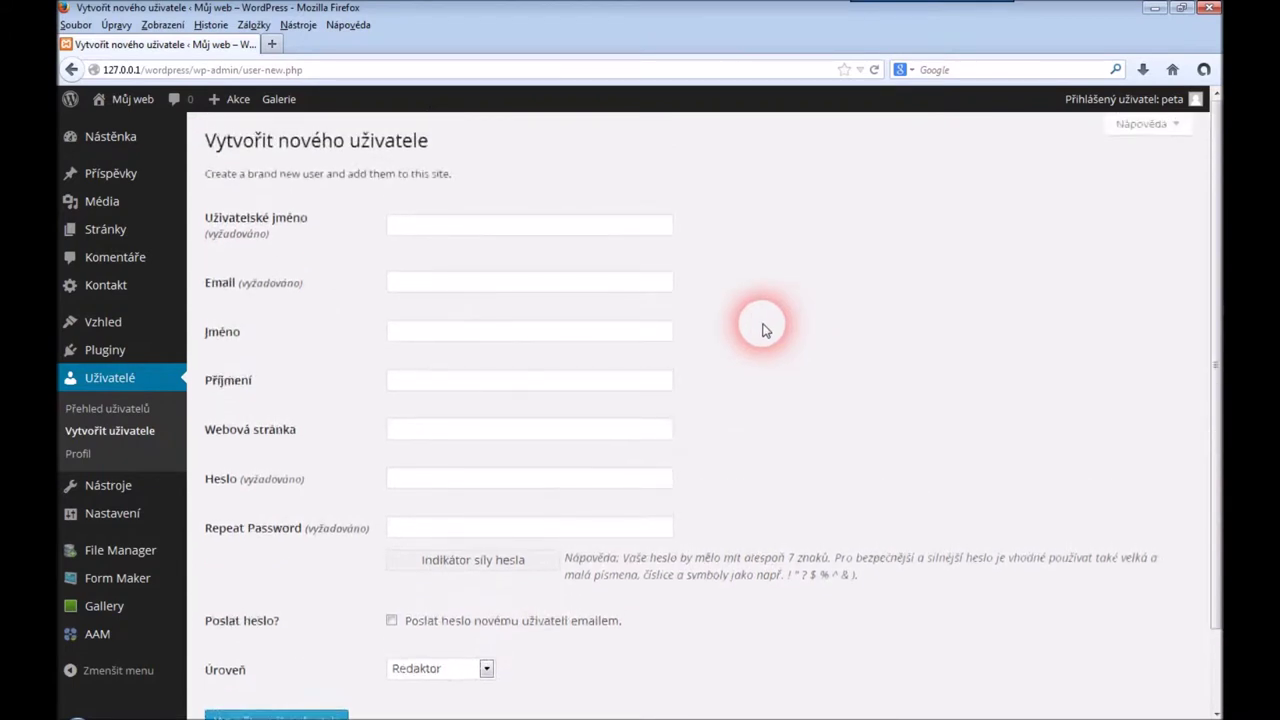
# Enter username 'redaktor', the editor's e-mail, and the name Redaktor Webu
pyautogui.click(538, 228)
pyautogui.write('redaktor')
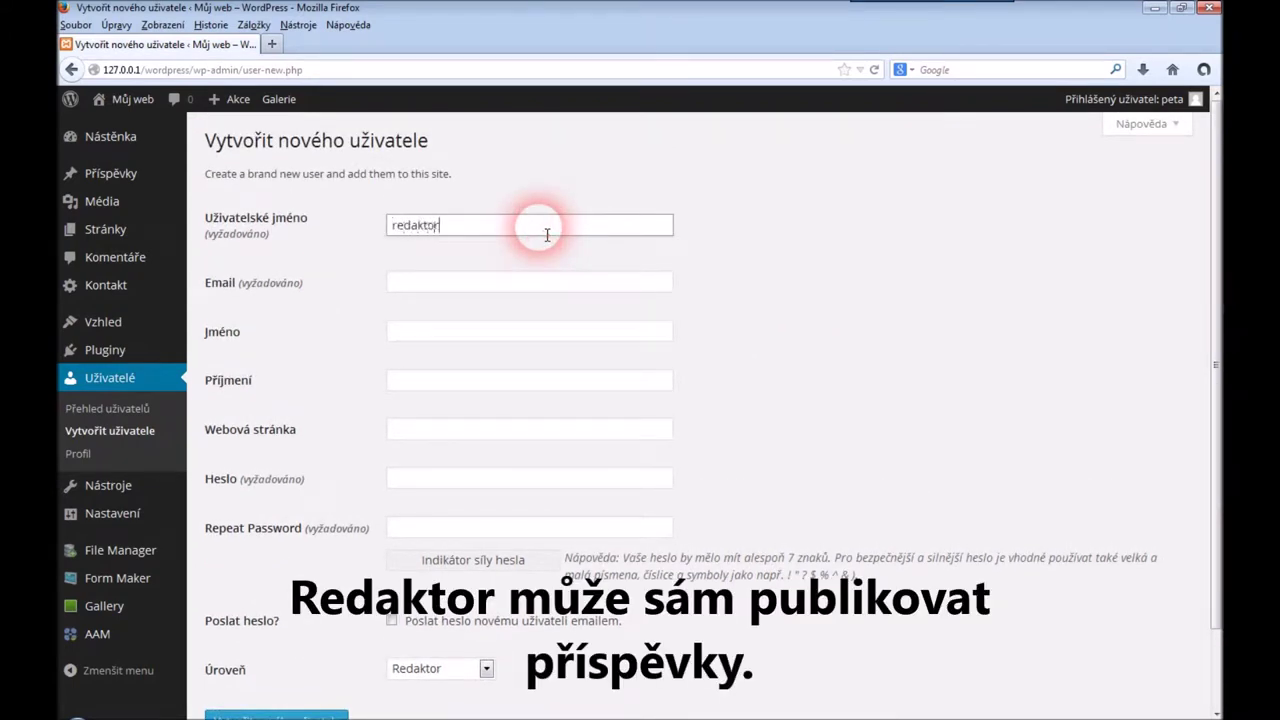
pyautogui.press('Tab')
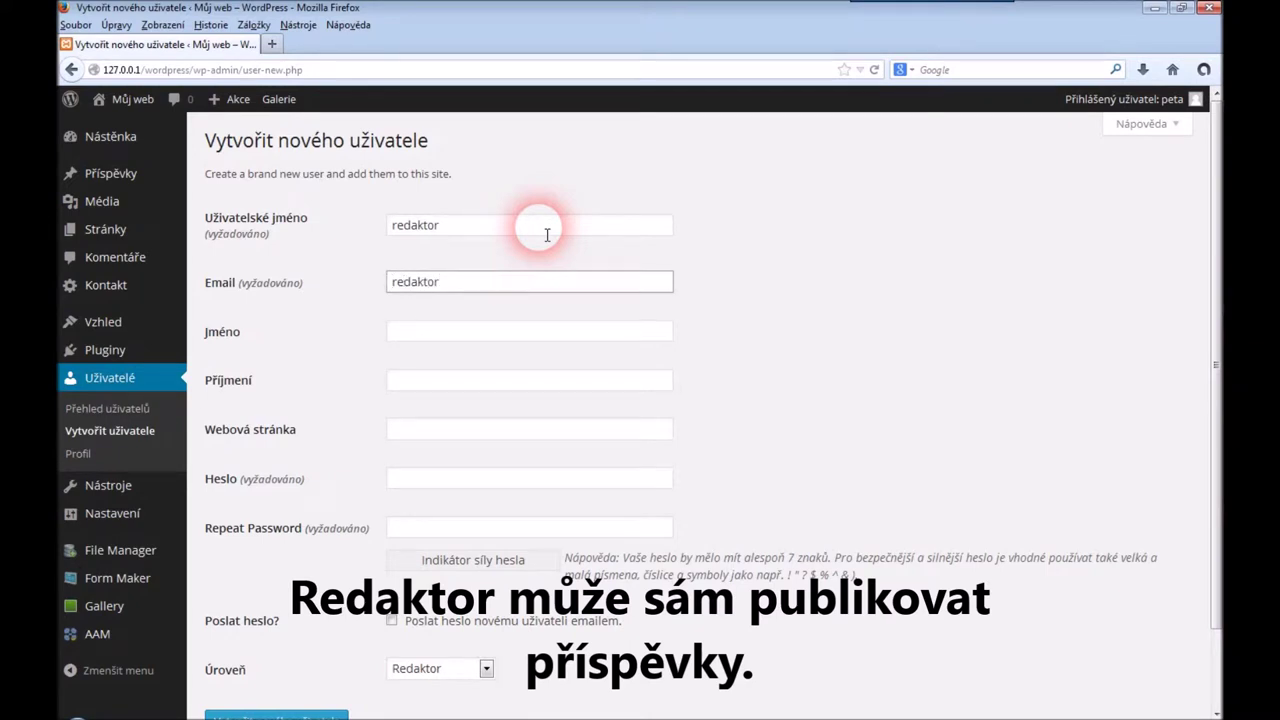
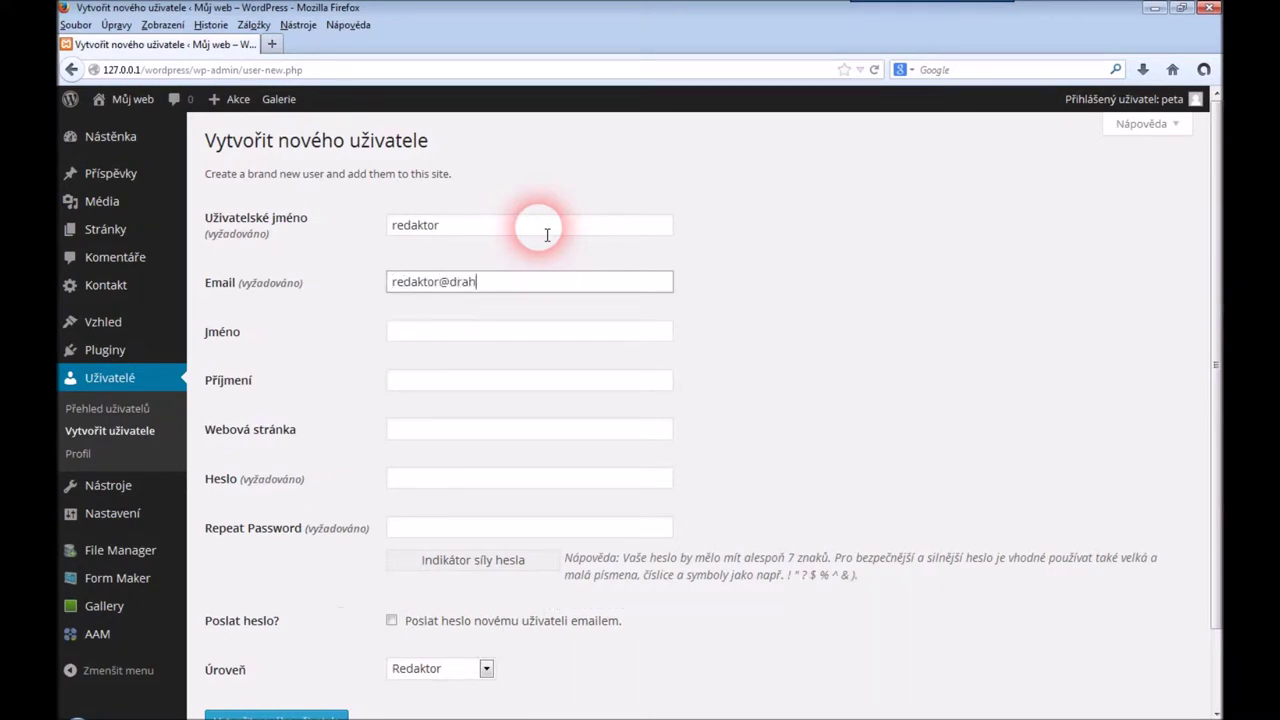
pyautogui.press('Tab')
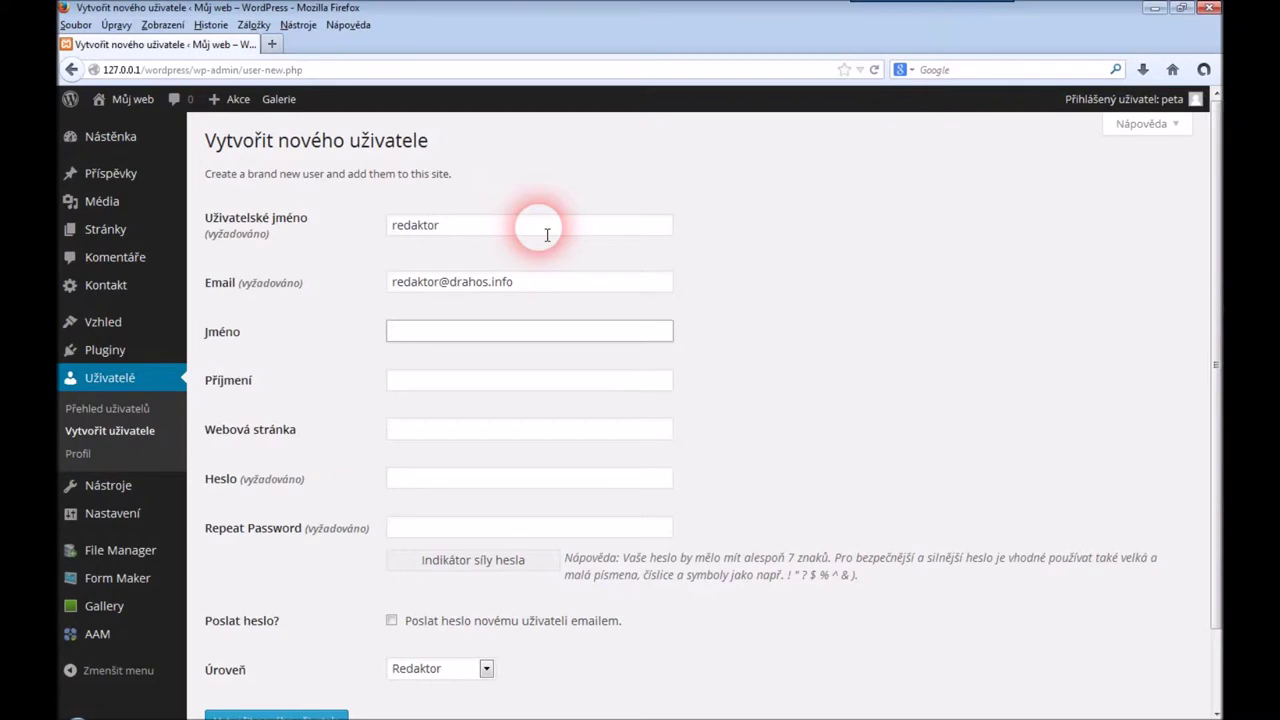
pyautogui.write('Redaktor')
pyautogui.press('Tab')
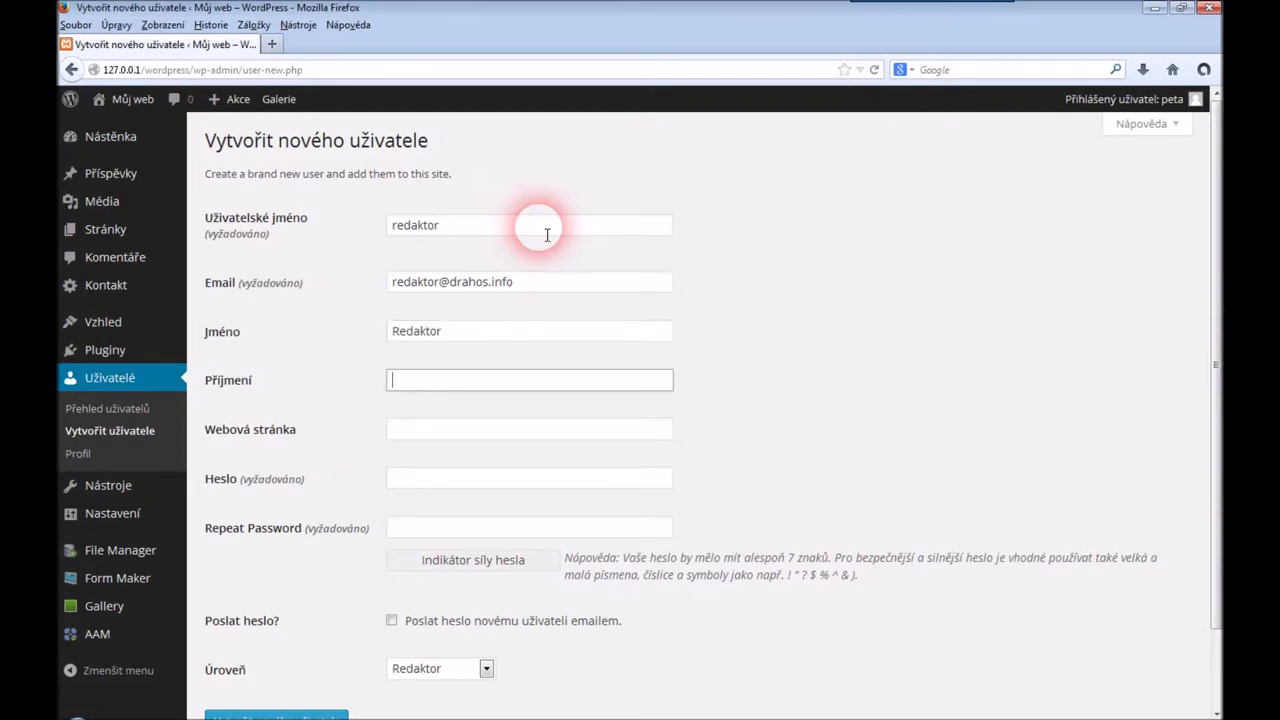
pyautogui.write('We')
pyautogui.press('Down')
pyautogui.press('Tab')
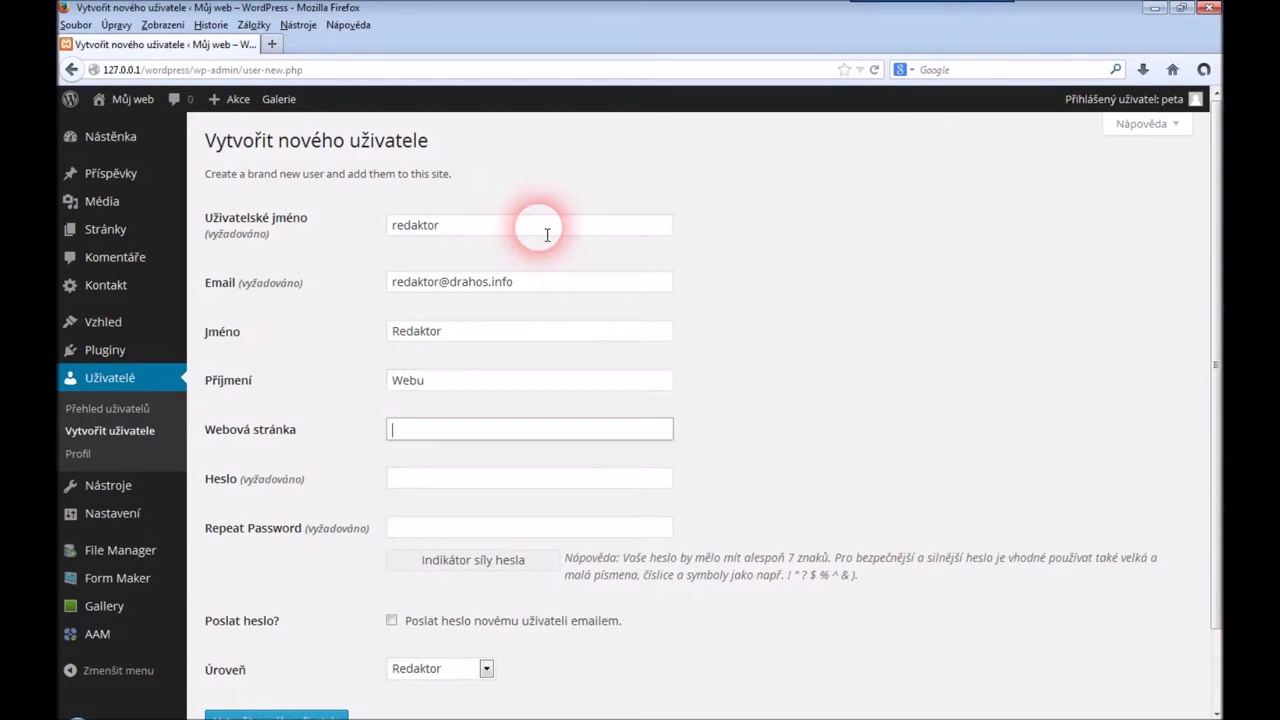
pyautogui.press('Tab')
# Enter the password twice and create the Redaktor account
pyautogui.write('••')
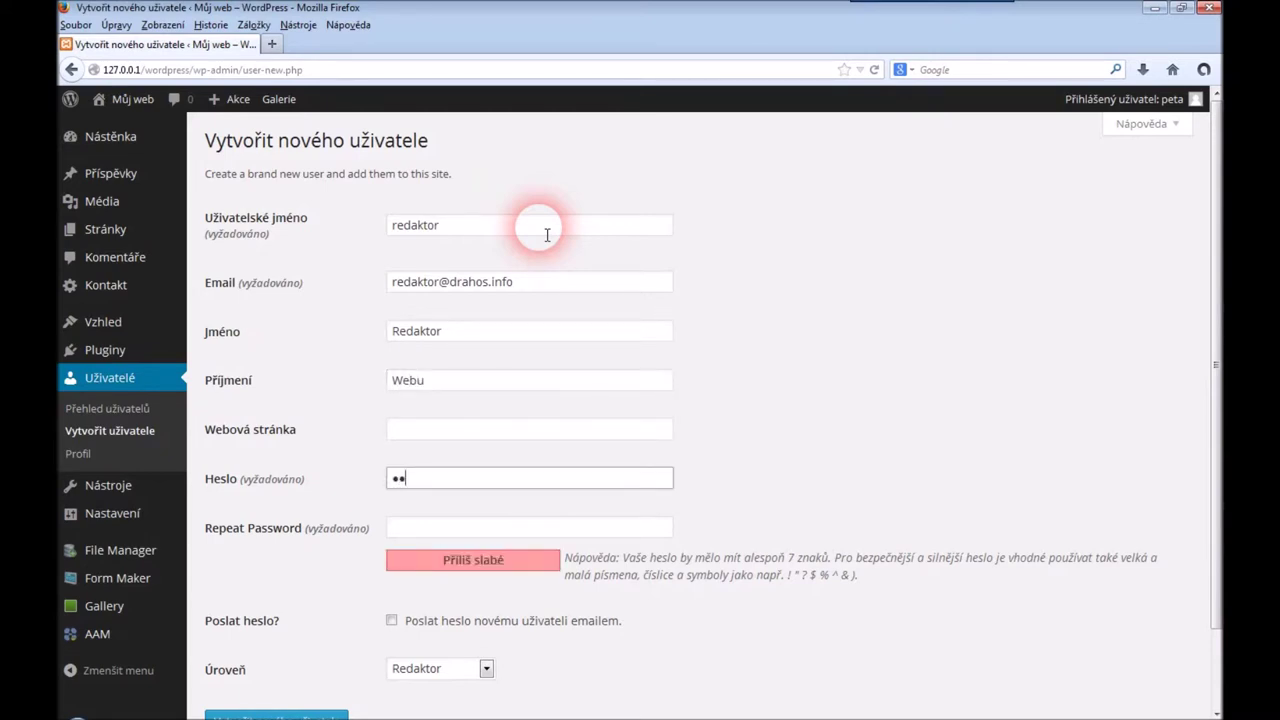
pyautogui.press('Tab')
pyautogui.write('••')
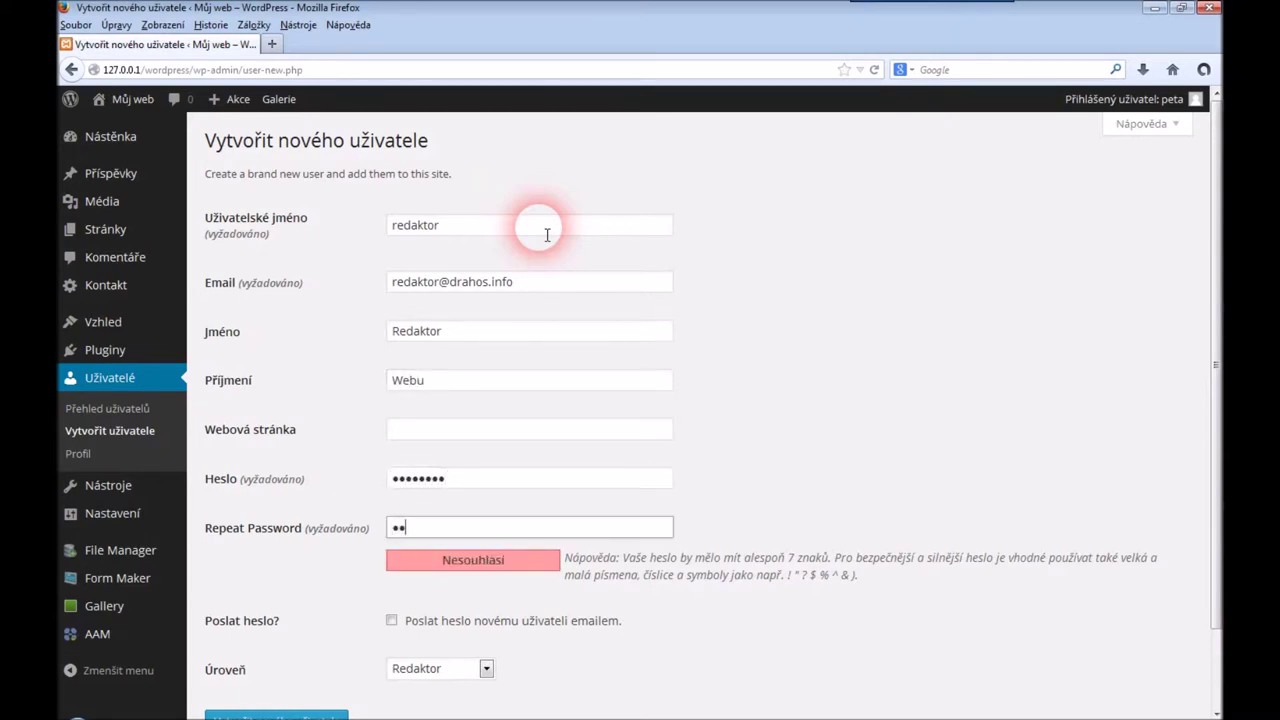
pyautogui.click(883, 303)
pyautogui.scroll(-1, 884, 305)
pyautogui.scroll(-1, 883, 303)
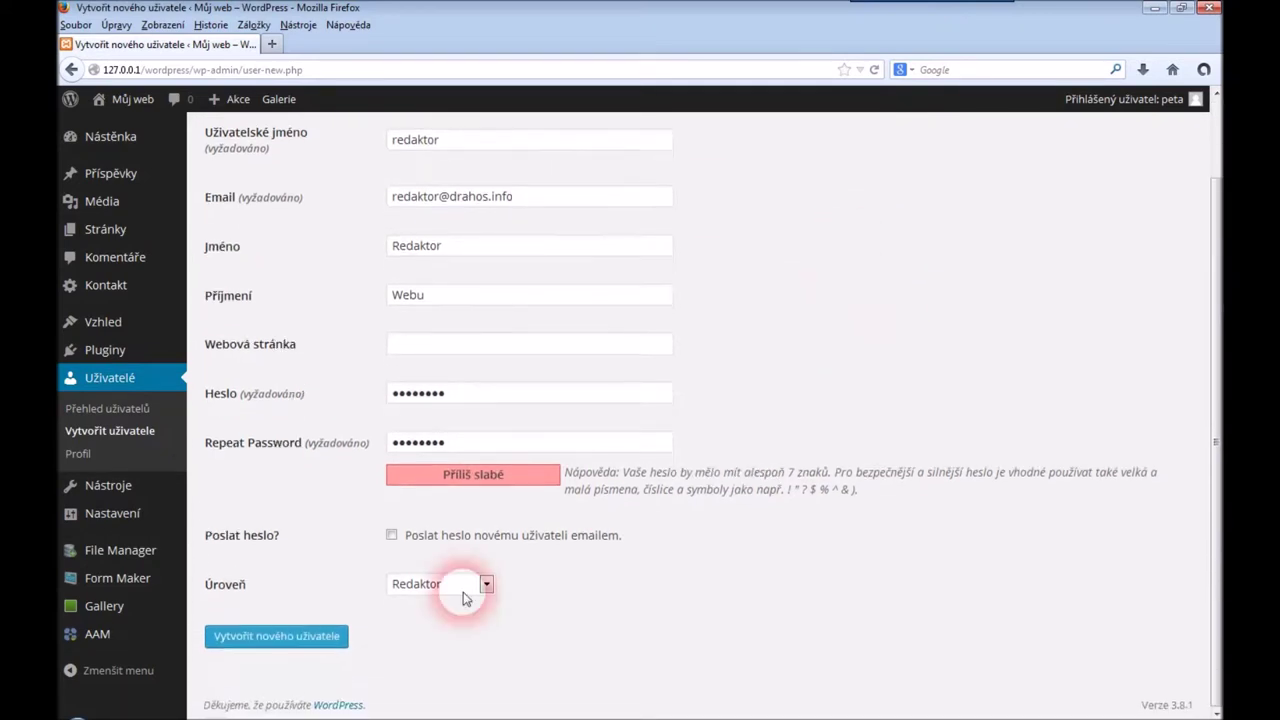
pyautogui.click(294, 645)
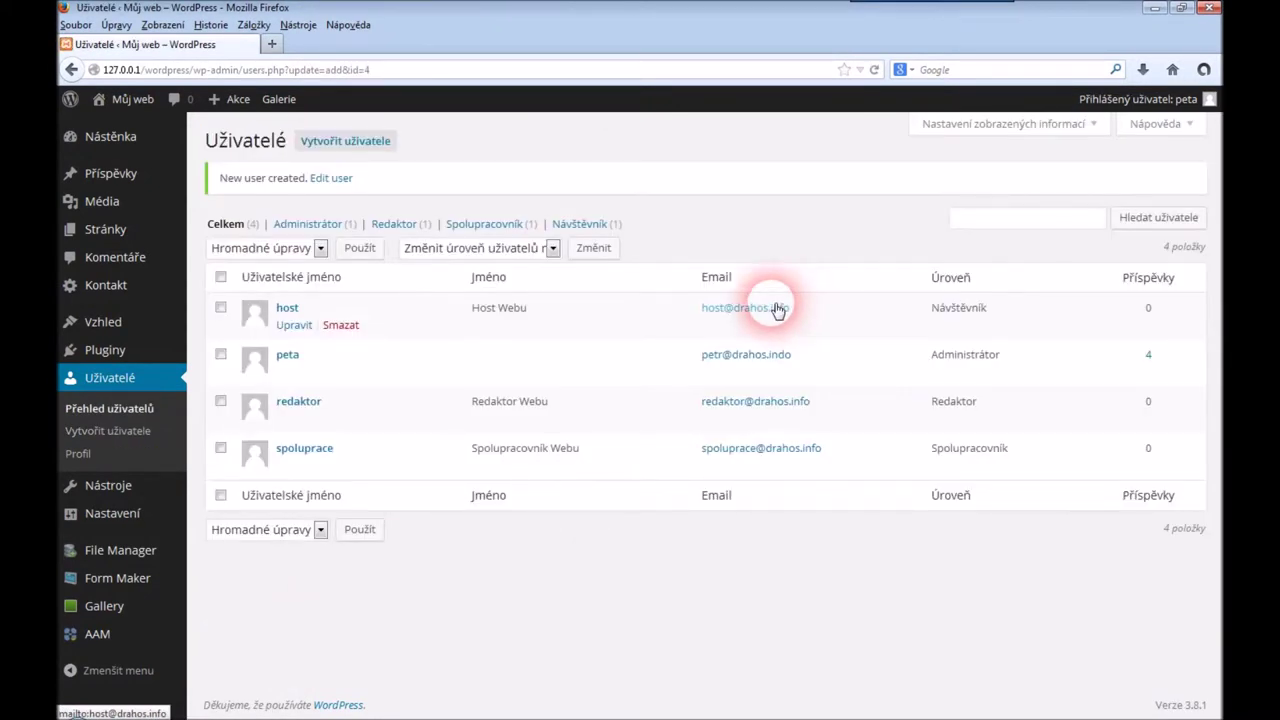
# Log in as the redaktor user with its password in the second browser
pyautogui.click(160, 714)
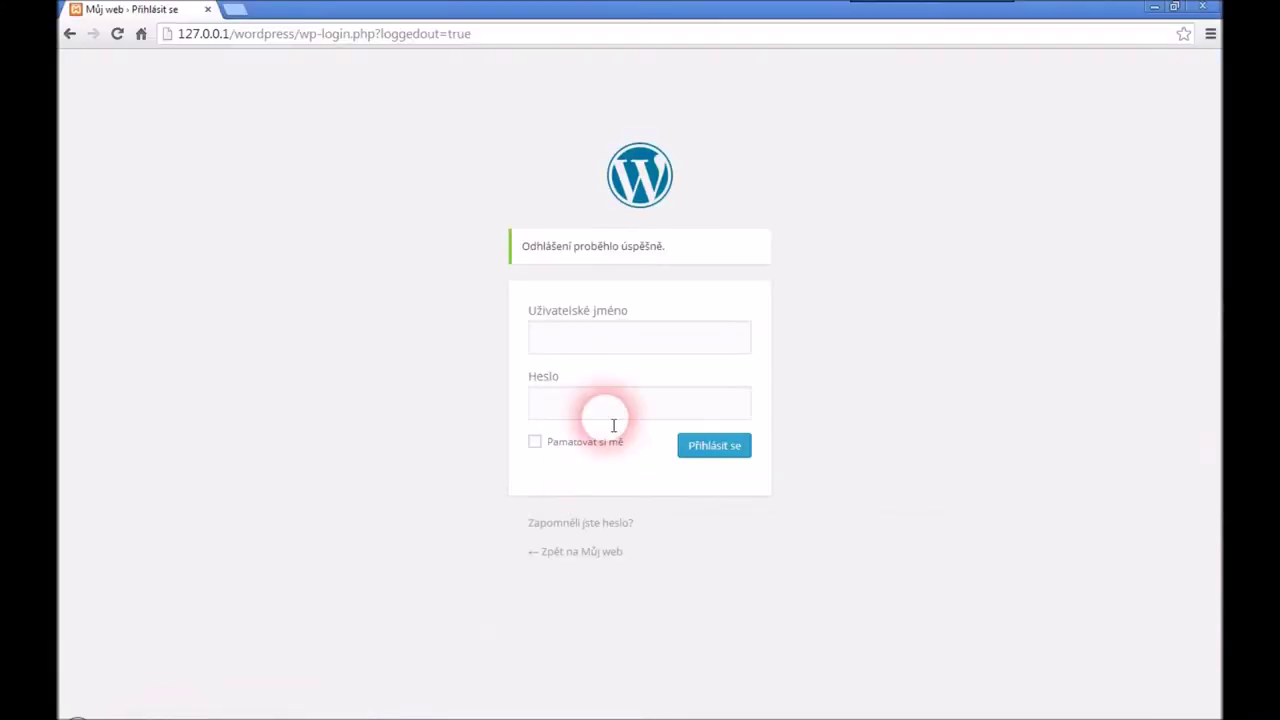
pyautogui.click(618, 347)
pyautogui.write('redaktor')
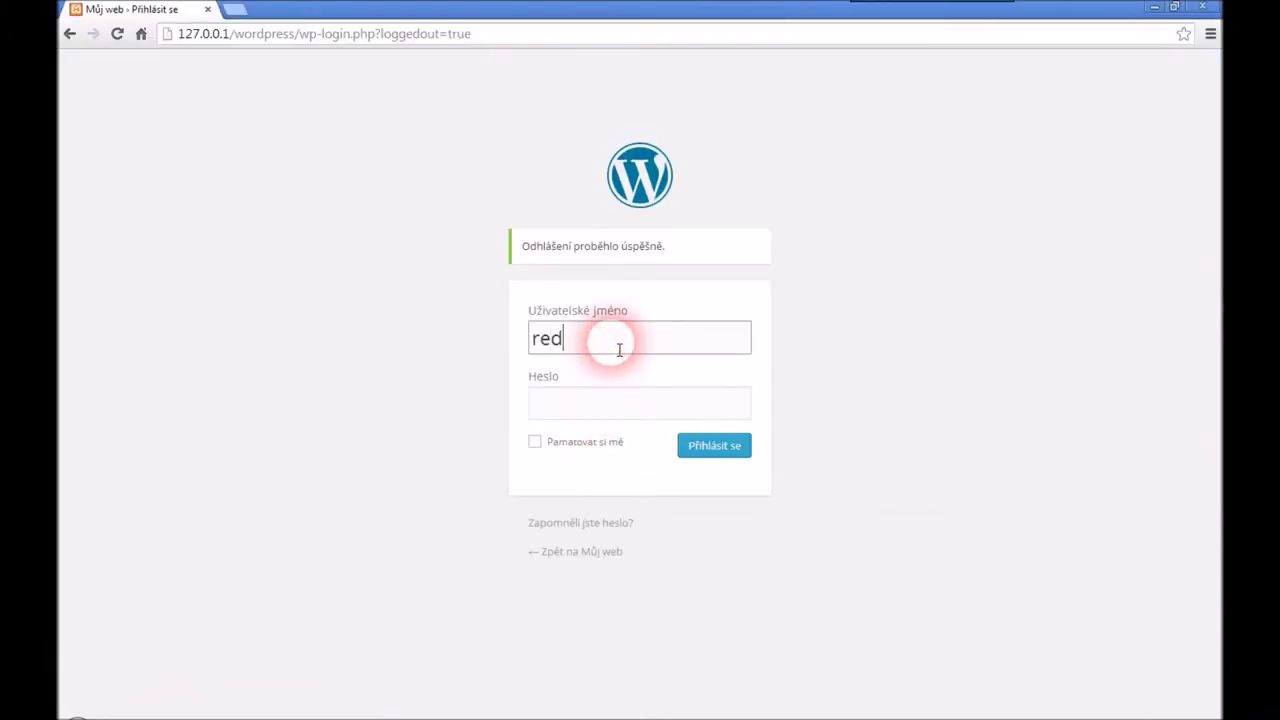
pyautogui.press('Tab')
pyautogui.write('re')
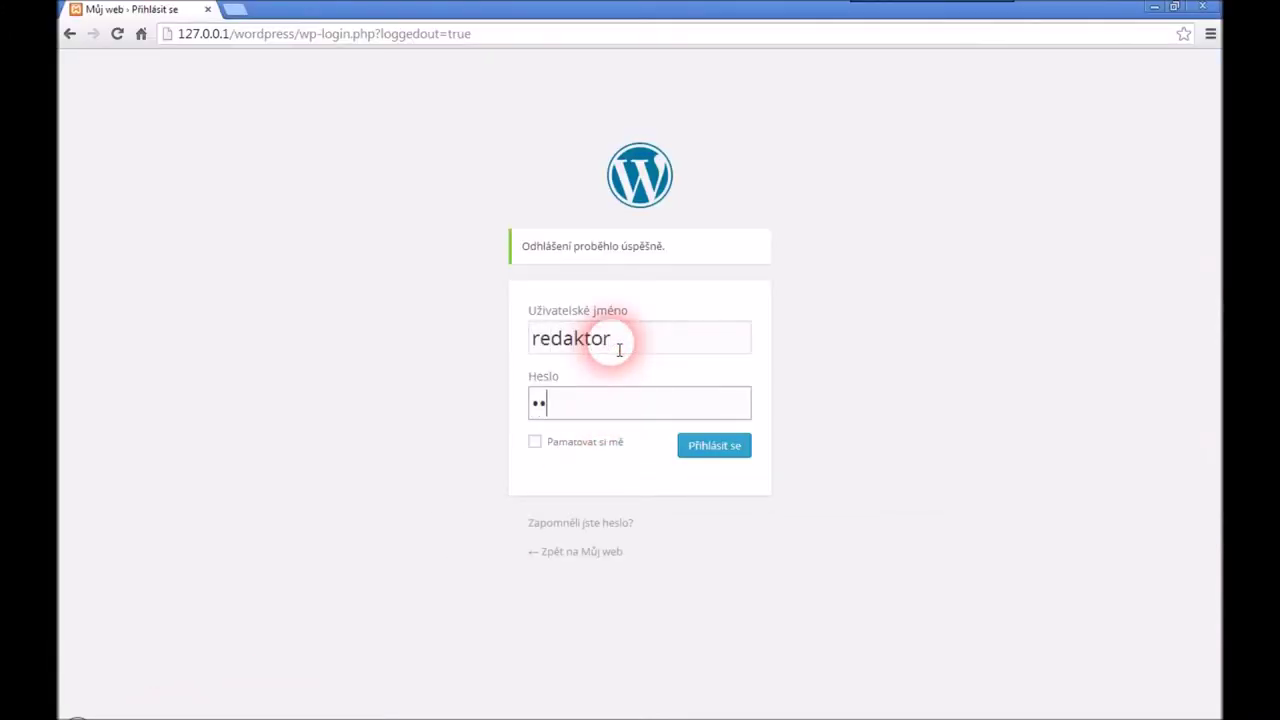
pyautogui.write('daktor')
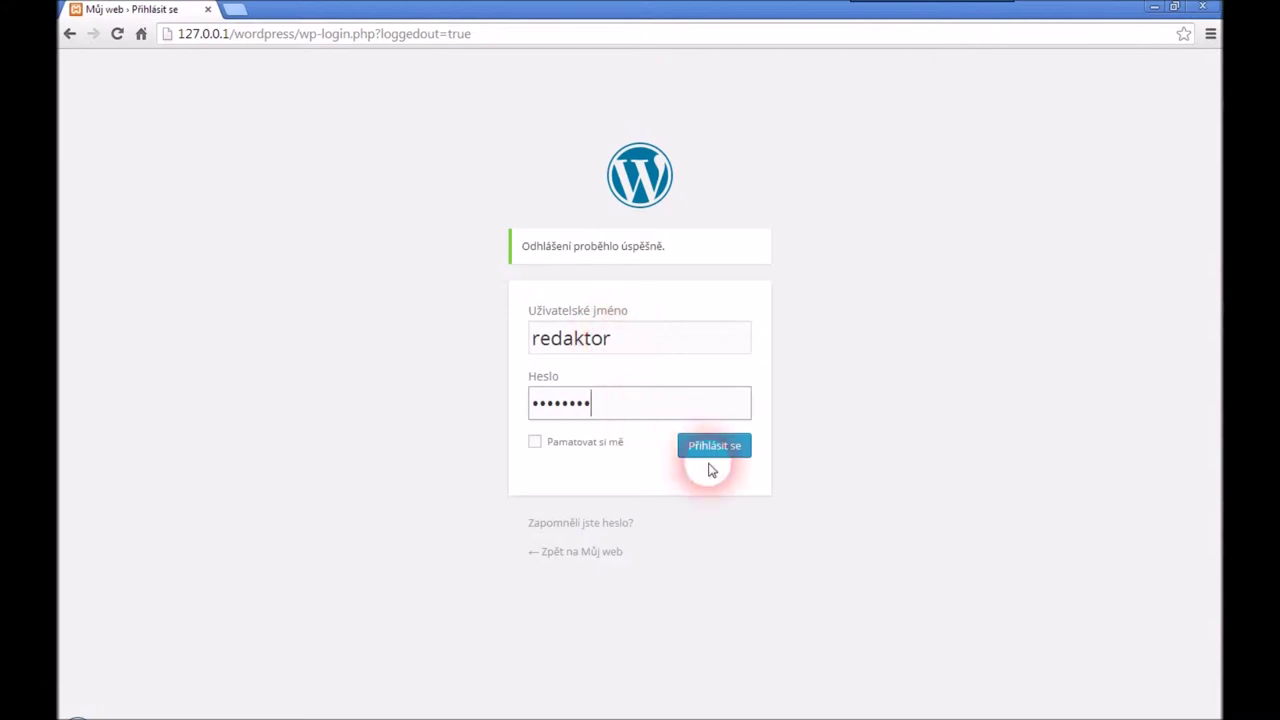
pyautogui.click(712, 448)
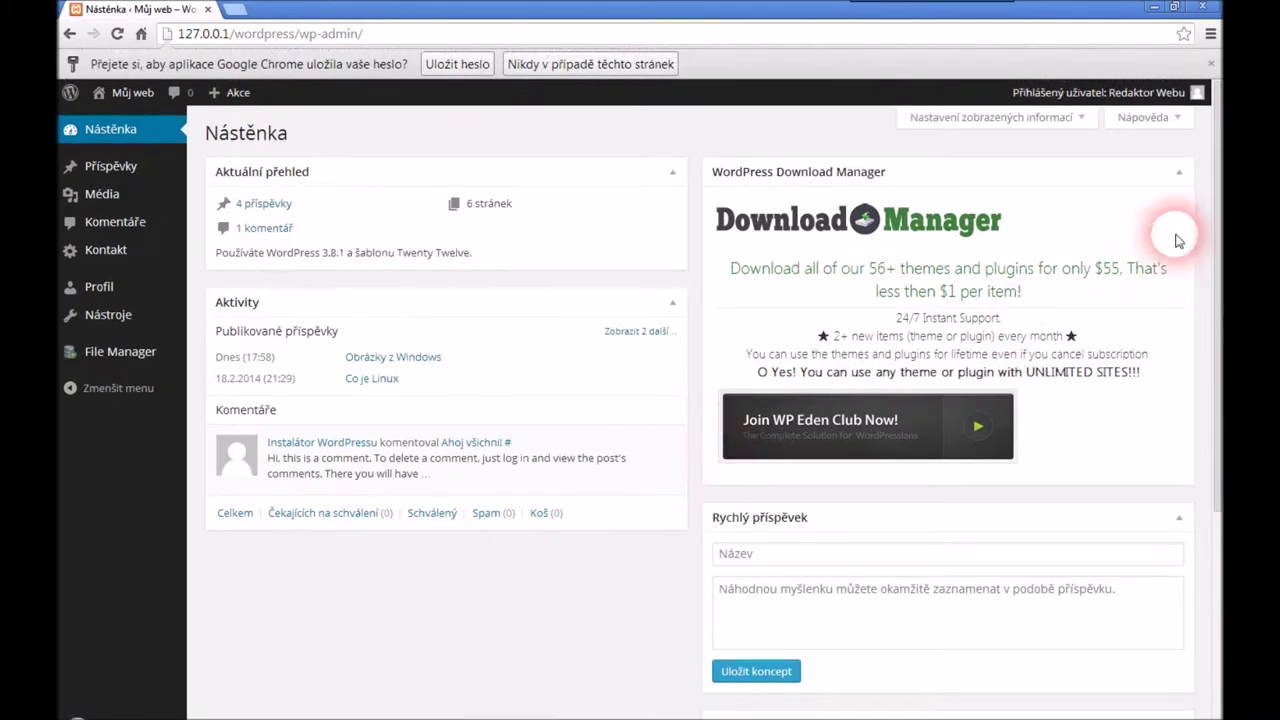
# Collapse the Download Manager box and show the overview of all five posts
pyautogui.click(1172, 171)
pyautogui.moveTo(161, 176)
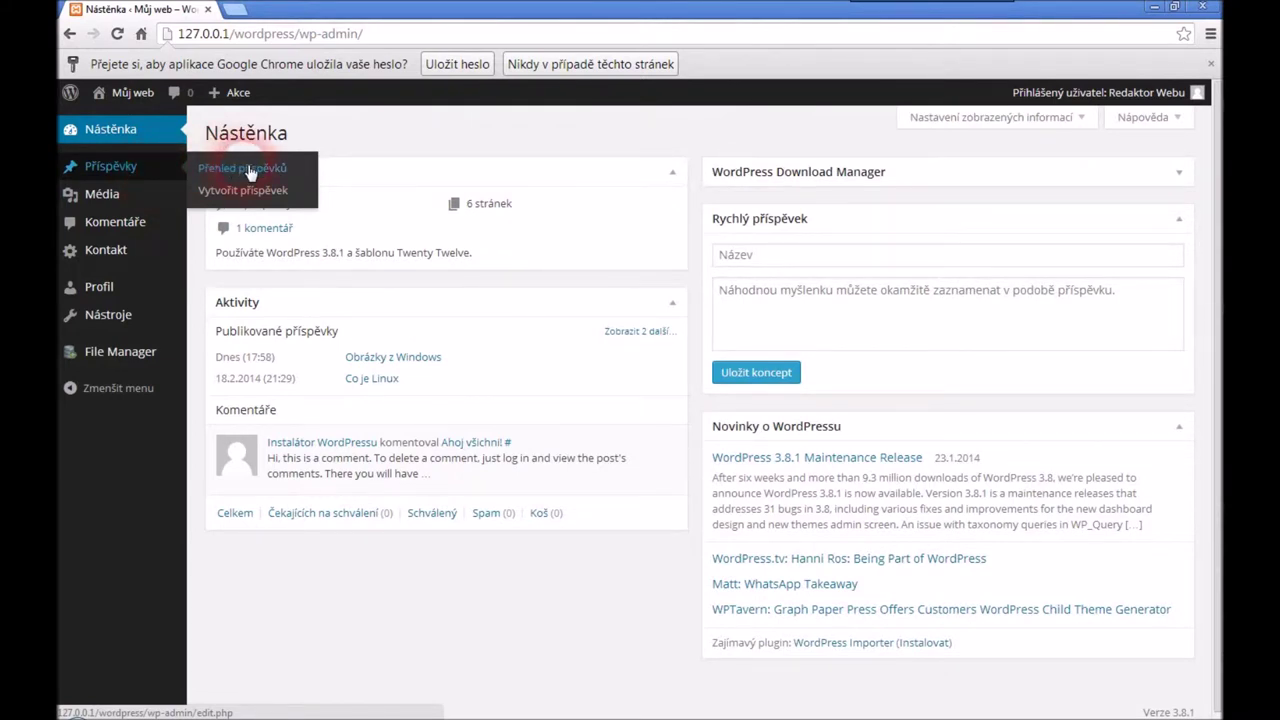
pyautogui.click(250, 170)
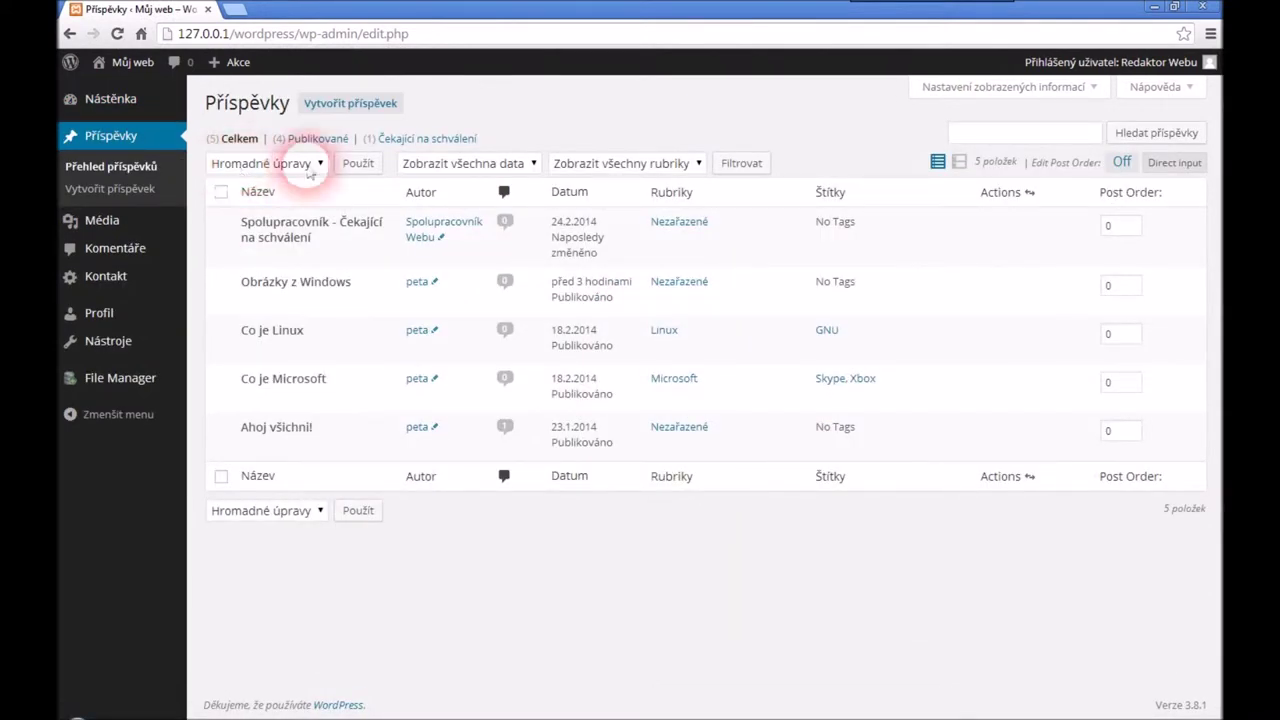
# Publish a new post 'Redaktor' reading 'Příspěvek od redaktora.' in the Nezařazené category
pyautogui.click(350, 103)
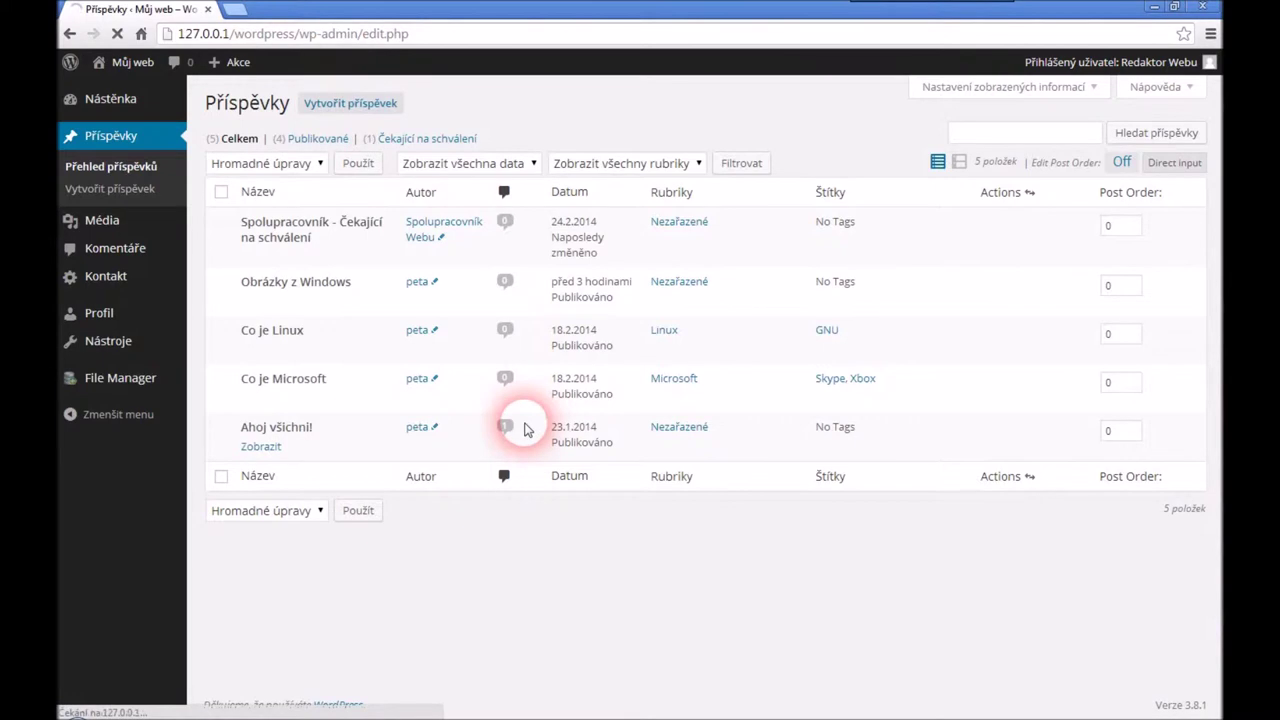
pyautogui.write('Redaktor')
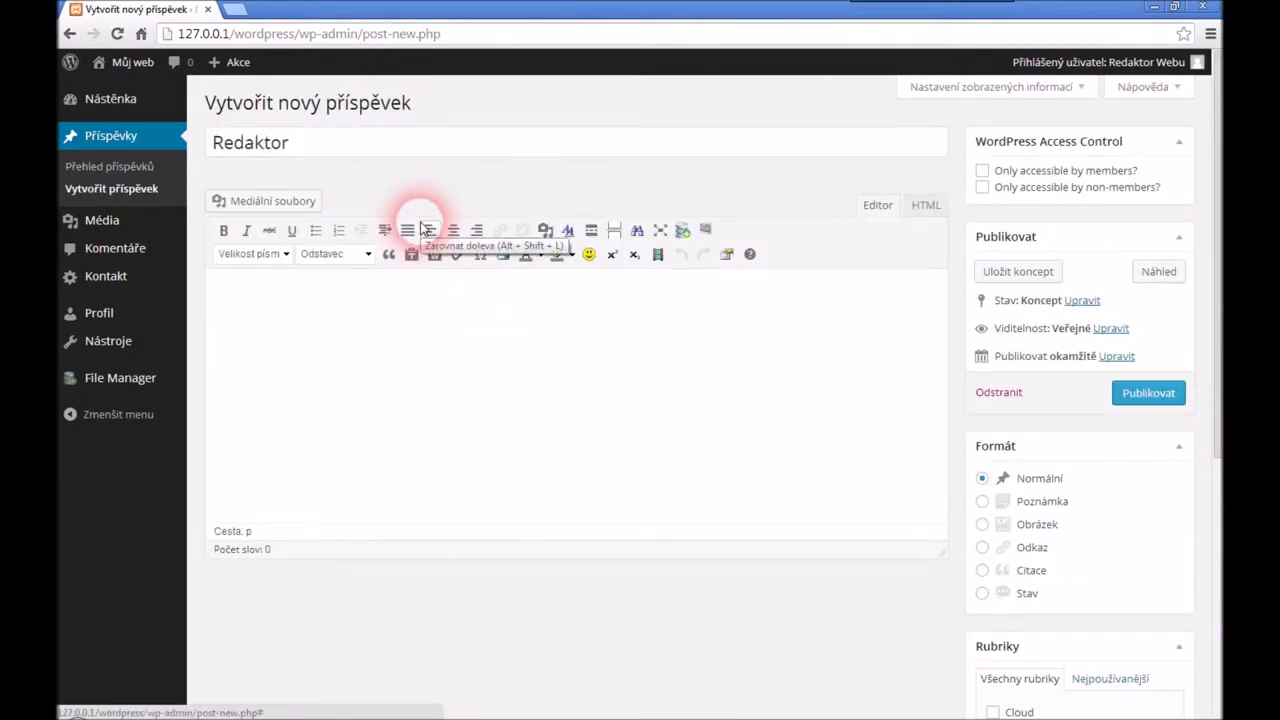
pyautogui.click(470, 362)
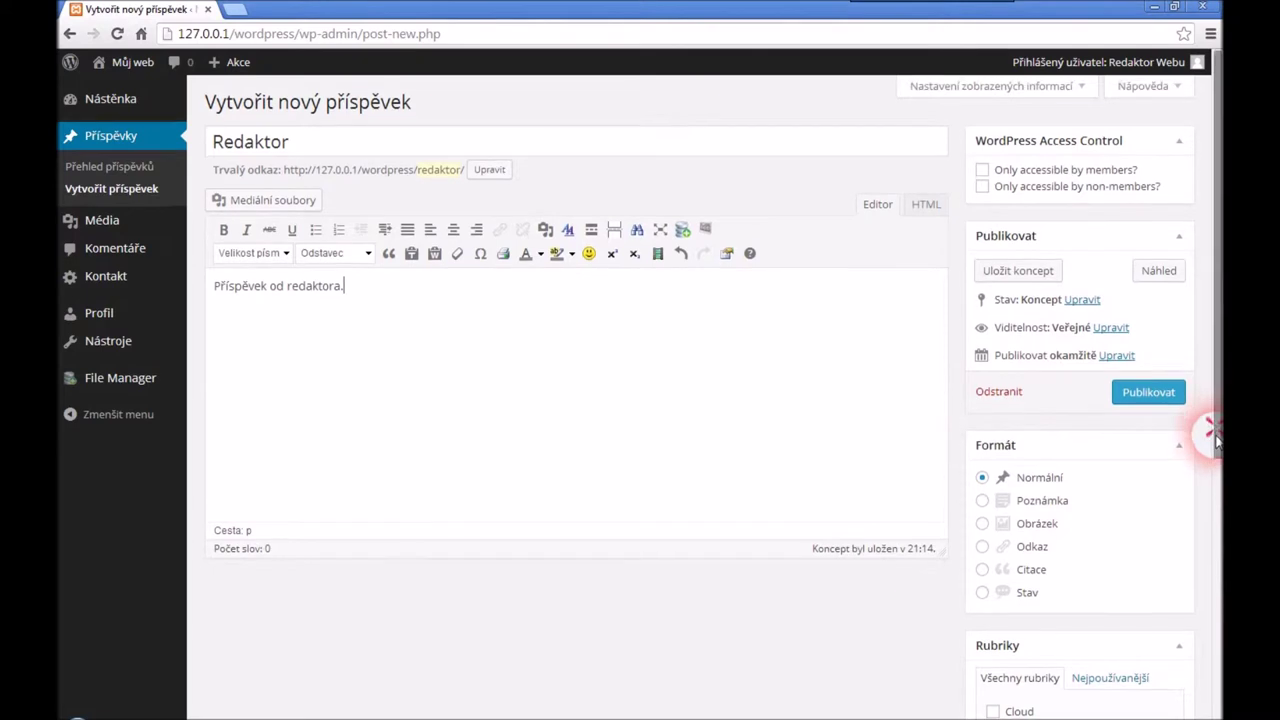
pyautogui.scroll(-1, 1212, 470)
pyautogui.scroll(-1, 1204, 528)
pyautogui.click(992, 617)
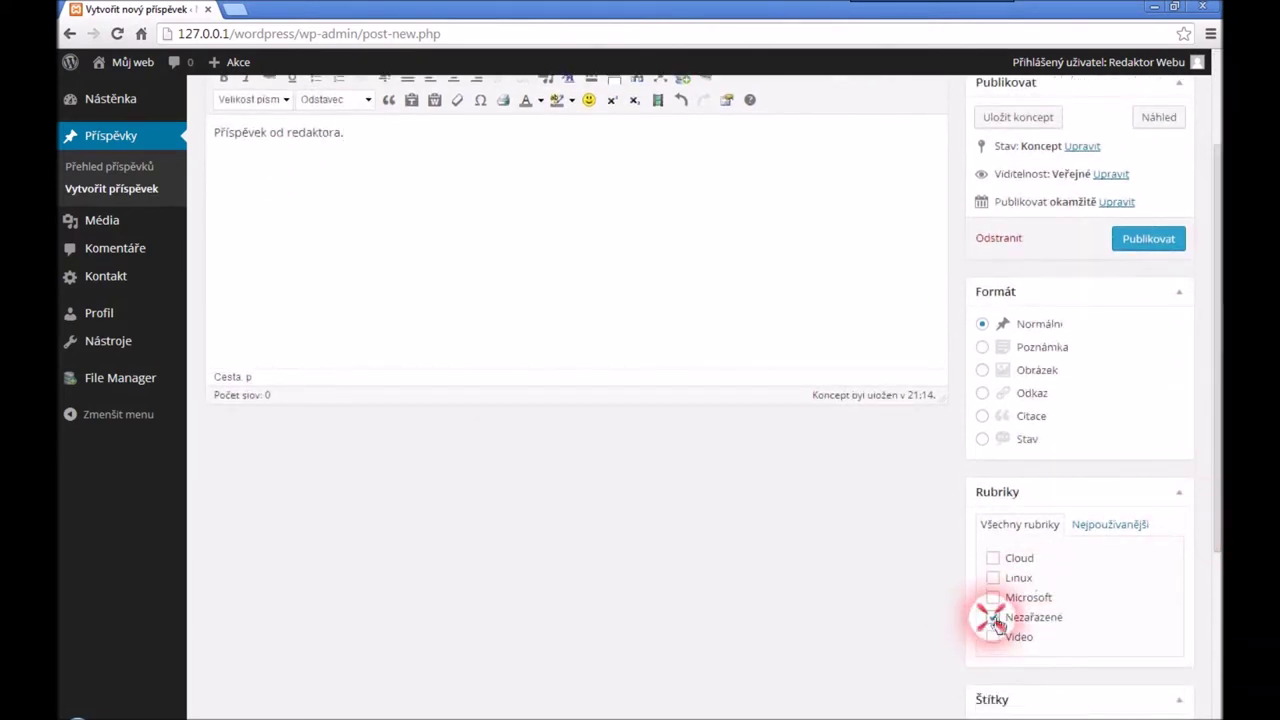
pyautogui.scroll(2, 1212, 547)
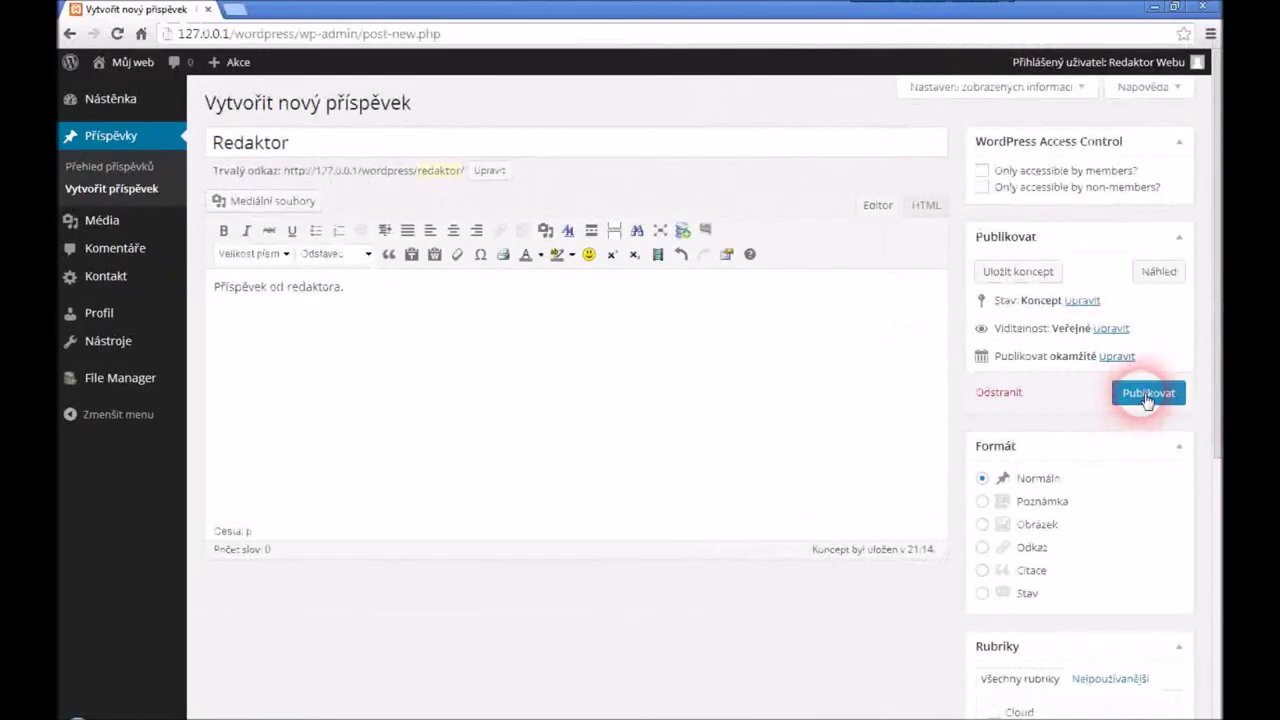
pyautogui.click(1072, 360)
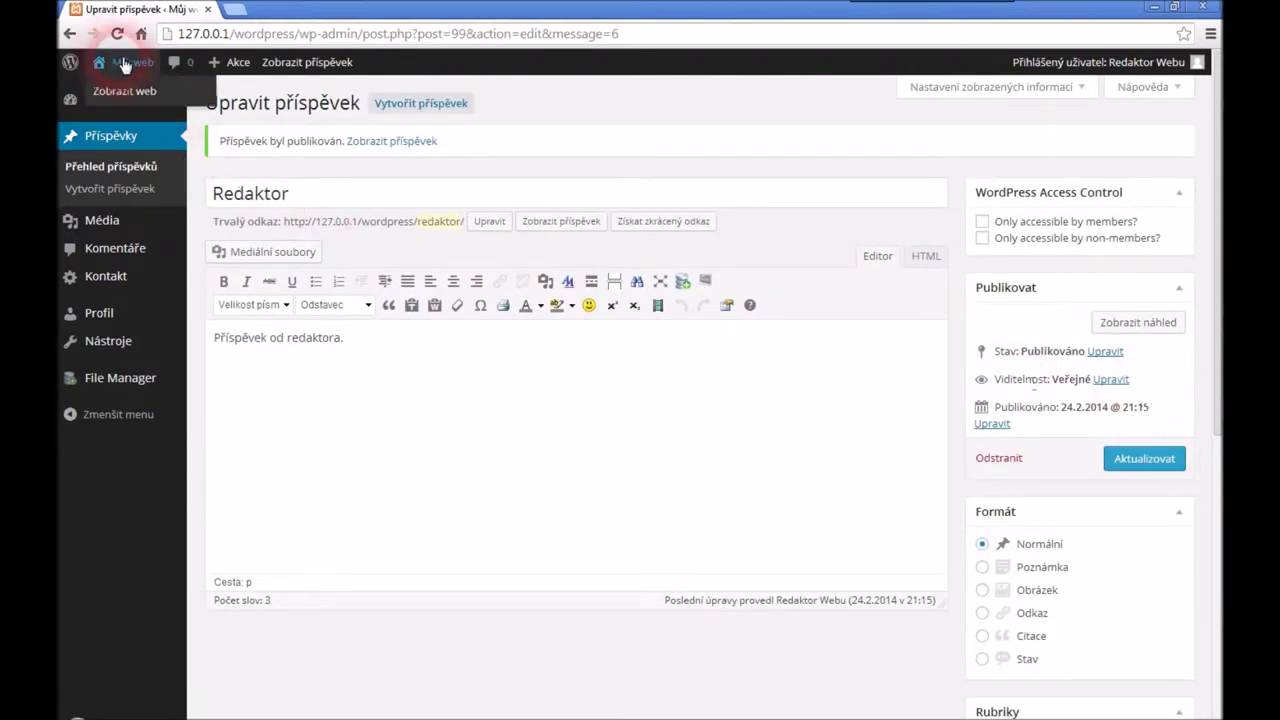
# View the published Redaktor post on the public site, then log the editor out
pyautogui.click(128, 92)
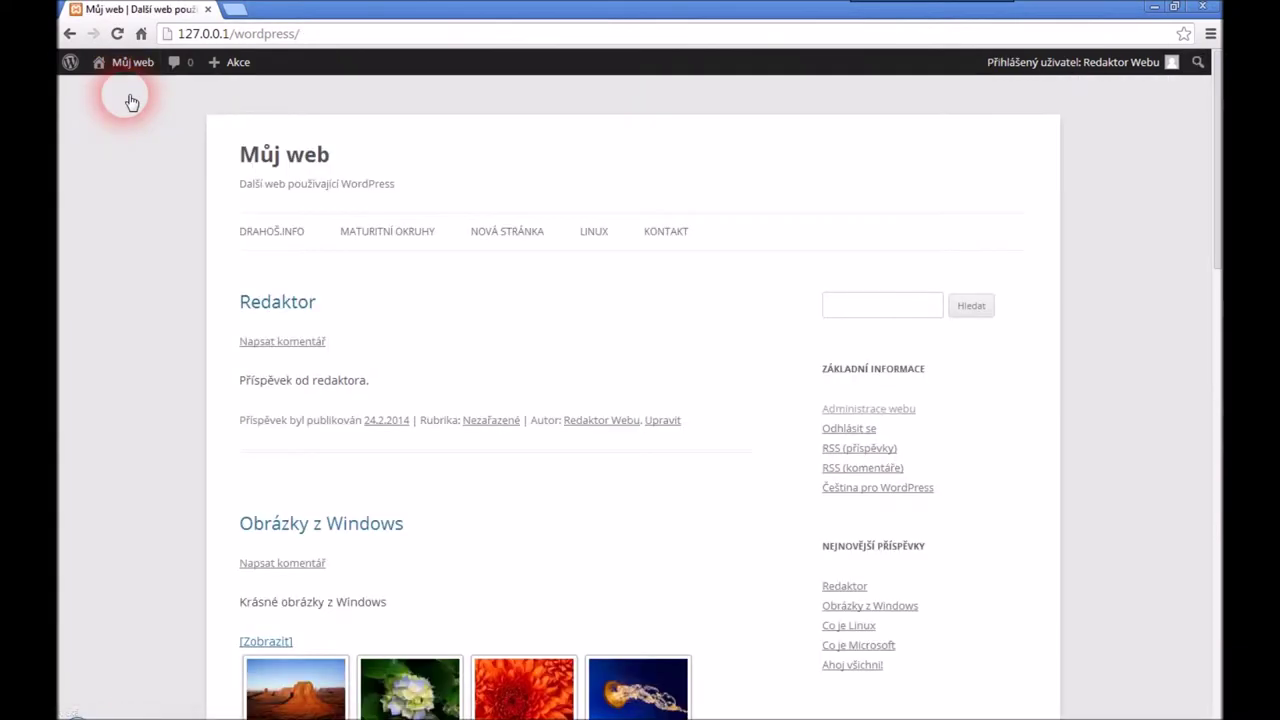
pyautogui.click(270, 313)
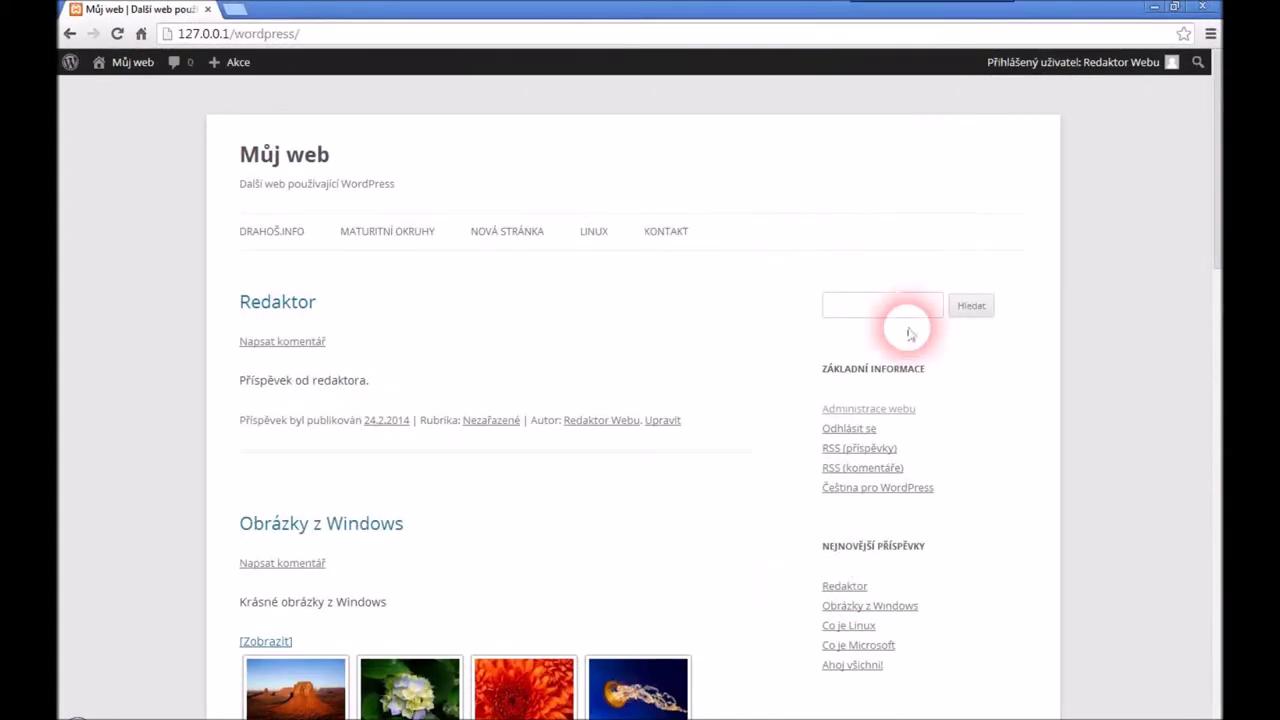
pyautogui.click(852, 431)
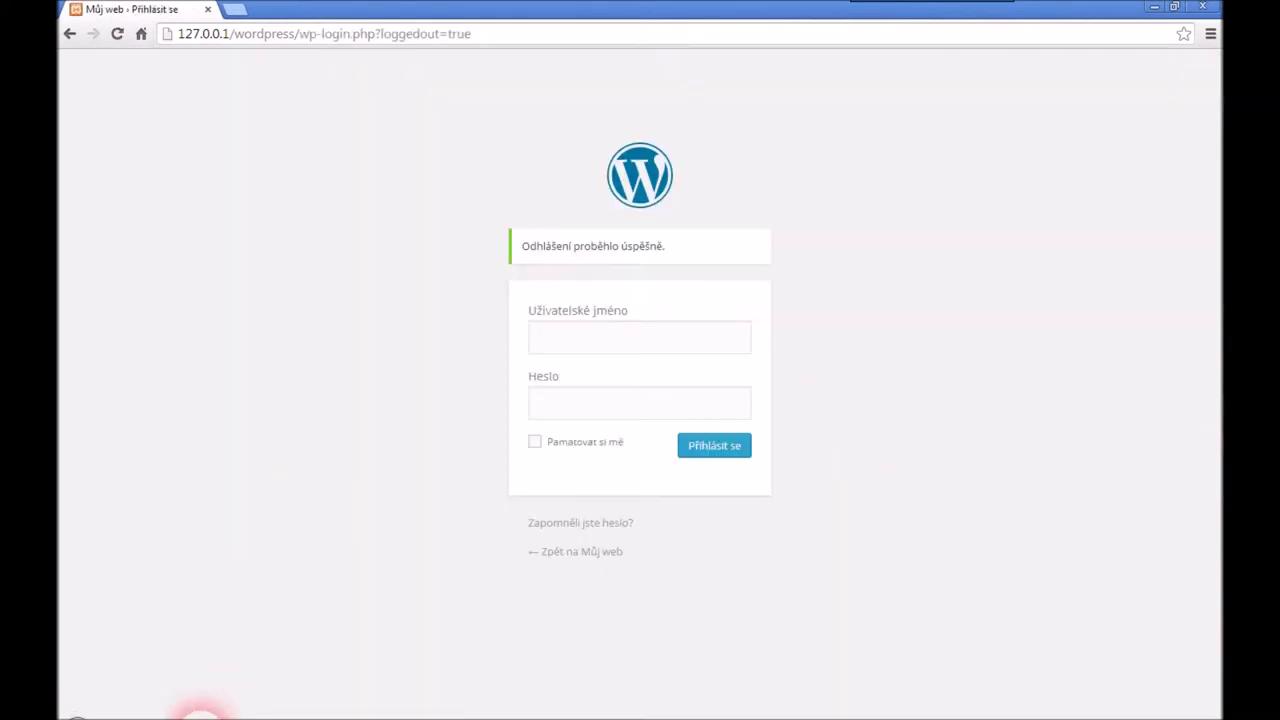
# In the administrator's browser, start a new user 'sef' with an e-mail address and name Šéf Webu
pyautogui.click(200, 712)
pyautogui.click(360, 148)
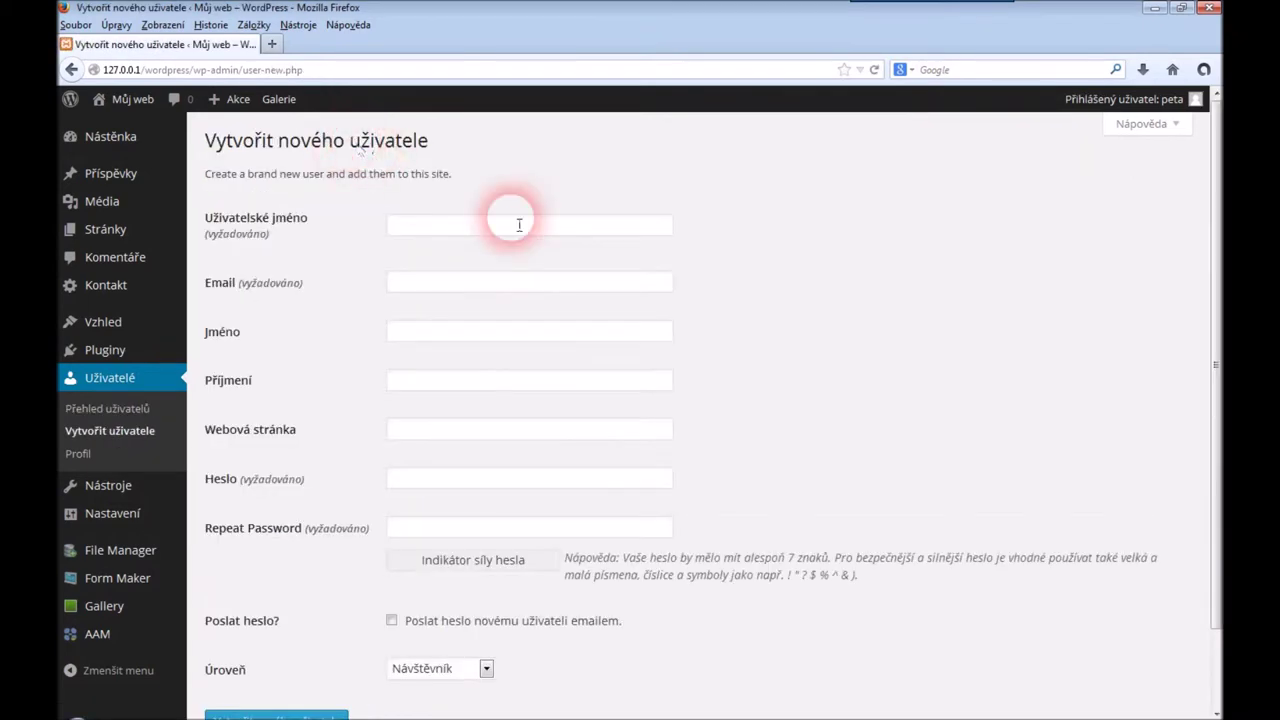
pyautogui.click(573, 227)
pyautogui.write('sef')
pyautogui.press('Tab')
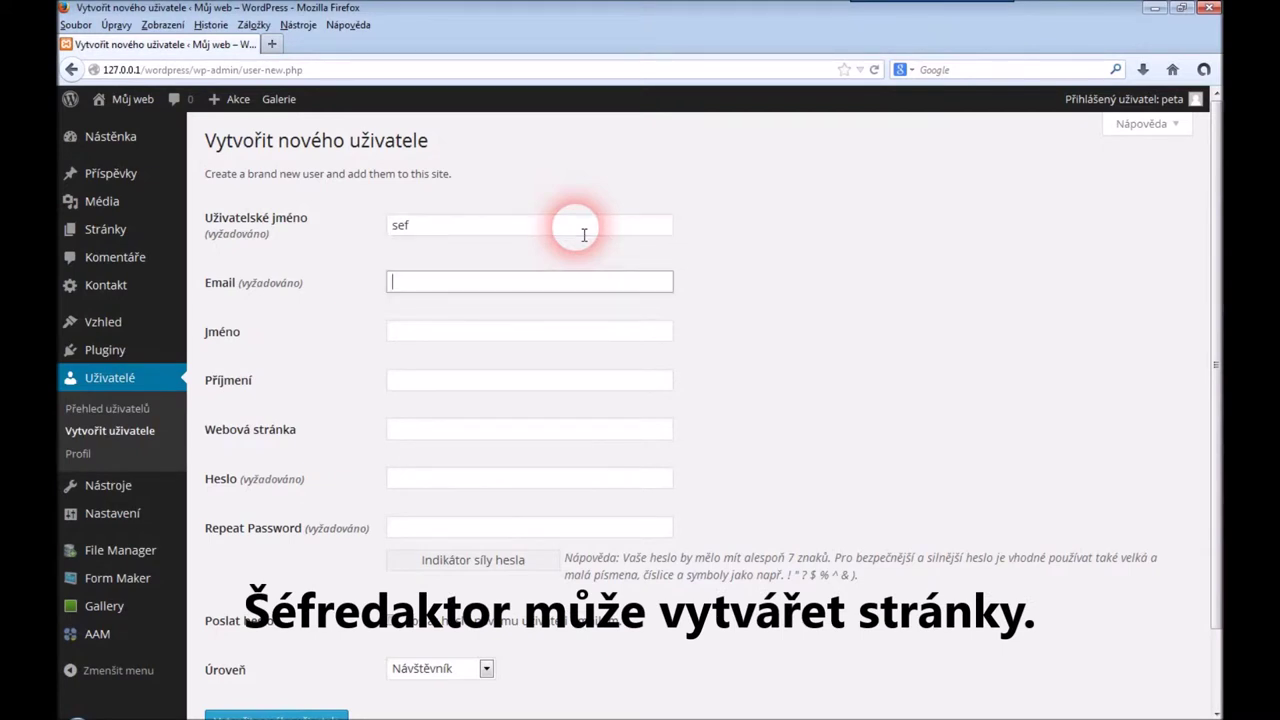
pyautogui.press('Tab')
pyautogui.write('Šéf')
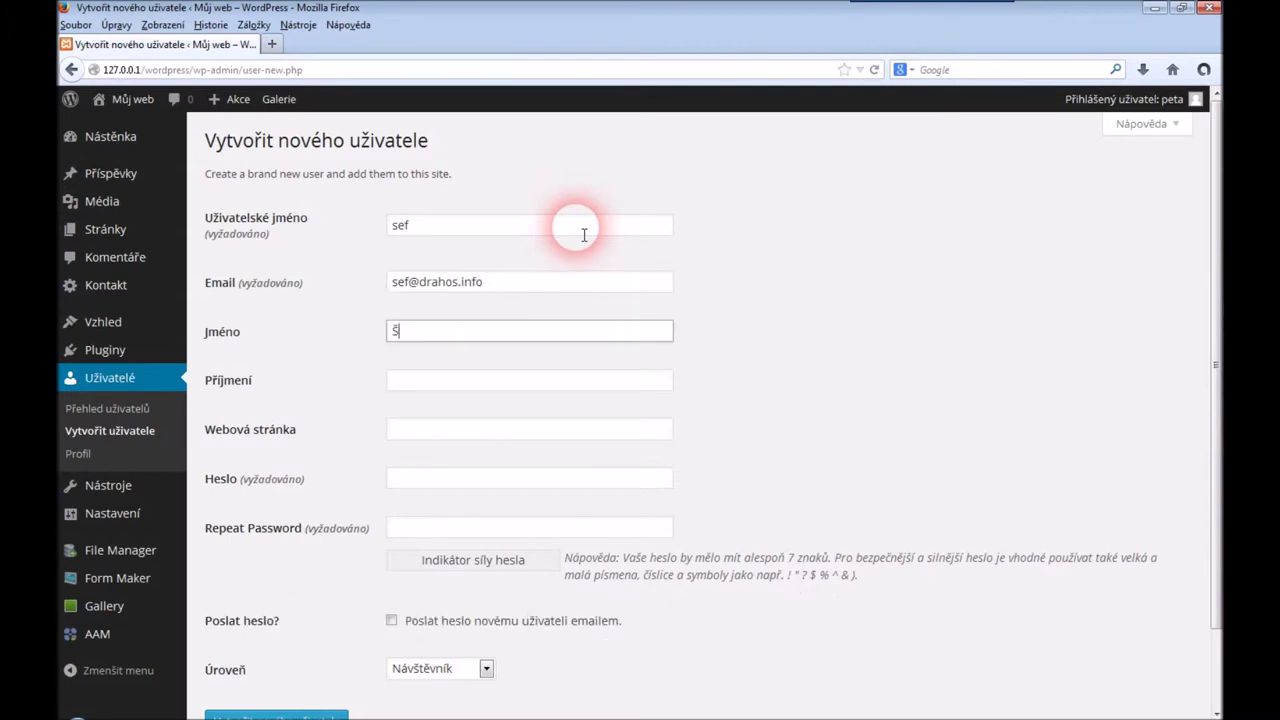
pyautogui.press('Tab')
pyautogui.write('Webu')
# Set the new user's password, assign the Šéfredaktor role and create the account
pyautogui.press('Tab')
pyautogui.press('Tab')
pyautogui.write('123')
pyautogui.press('Tab')
pyautogui.write('123')
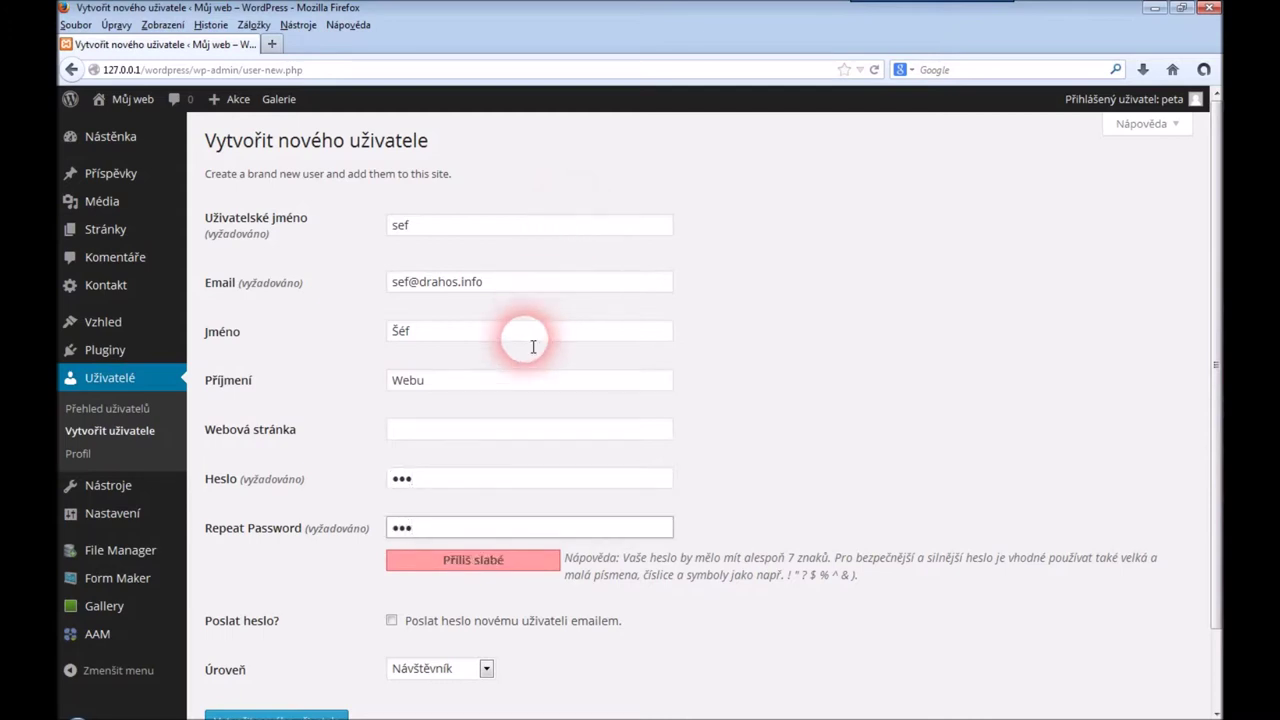
pyautogui.click(486, 669)
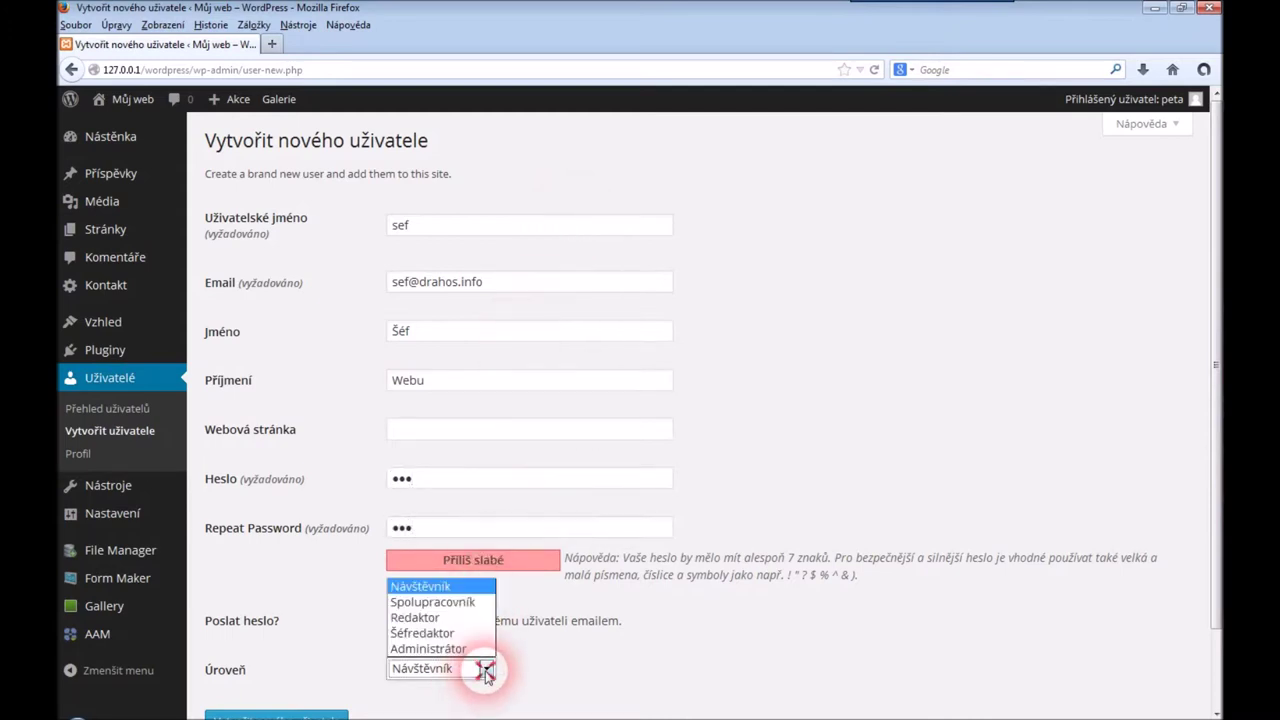
pyautogui.click(440, 633)
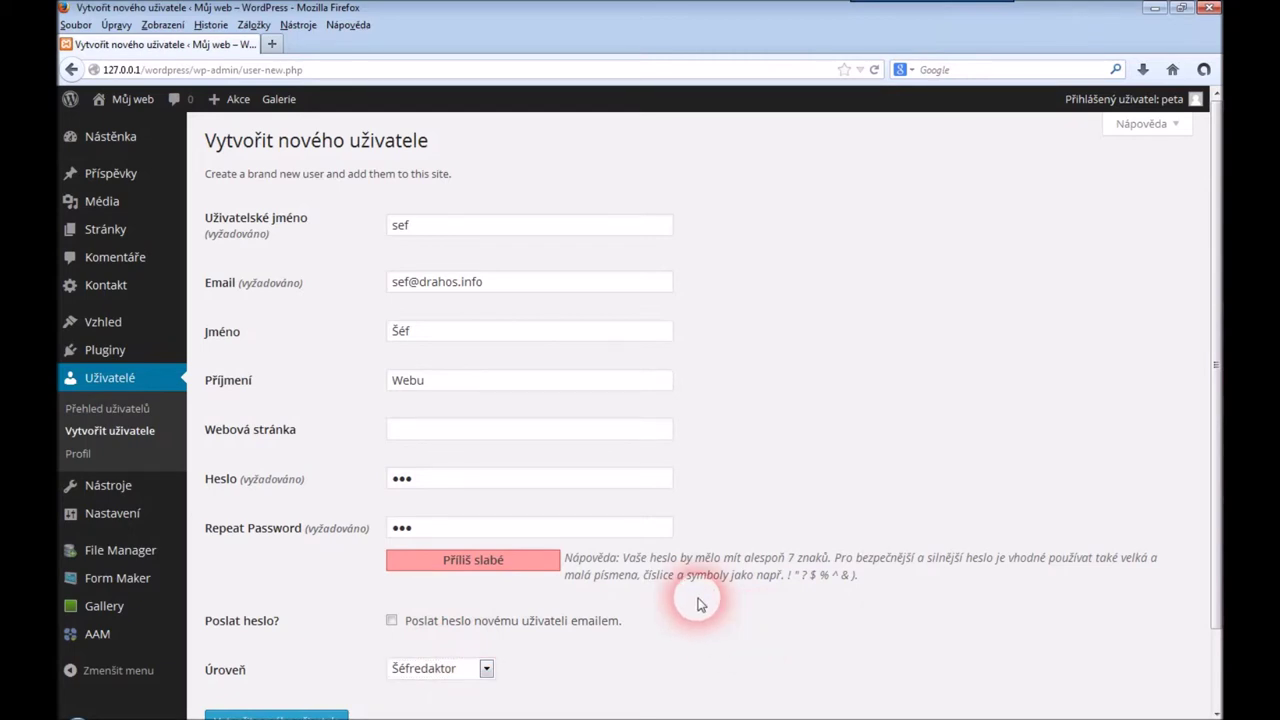
pyautogui.scroll(-2, 700, 600)
pyautogui.click(311, 640)
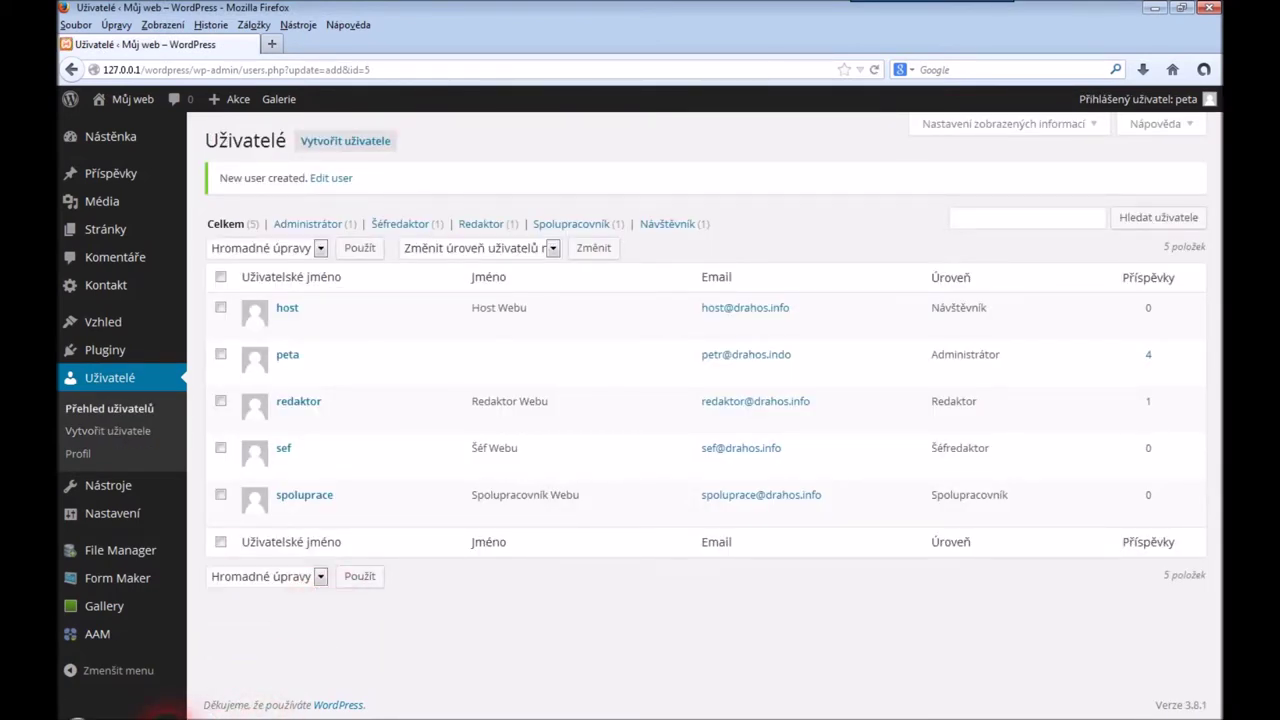
# Log in to the other browser as chief editor 'sef' with its password, reaching the Nástěnka dashboard
pyautogui.click(172, 712)
pyautogui.click(578, 338)
pyautogui.write('sef')
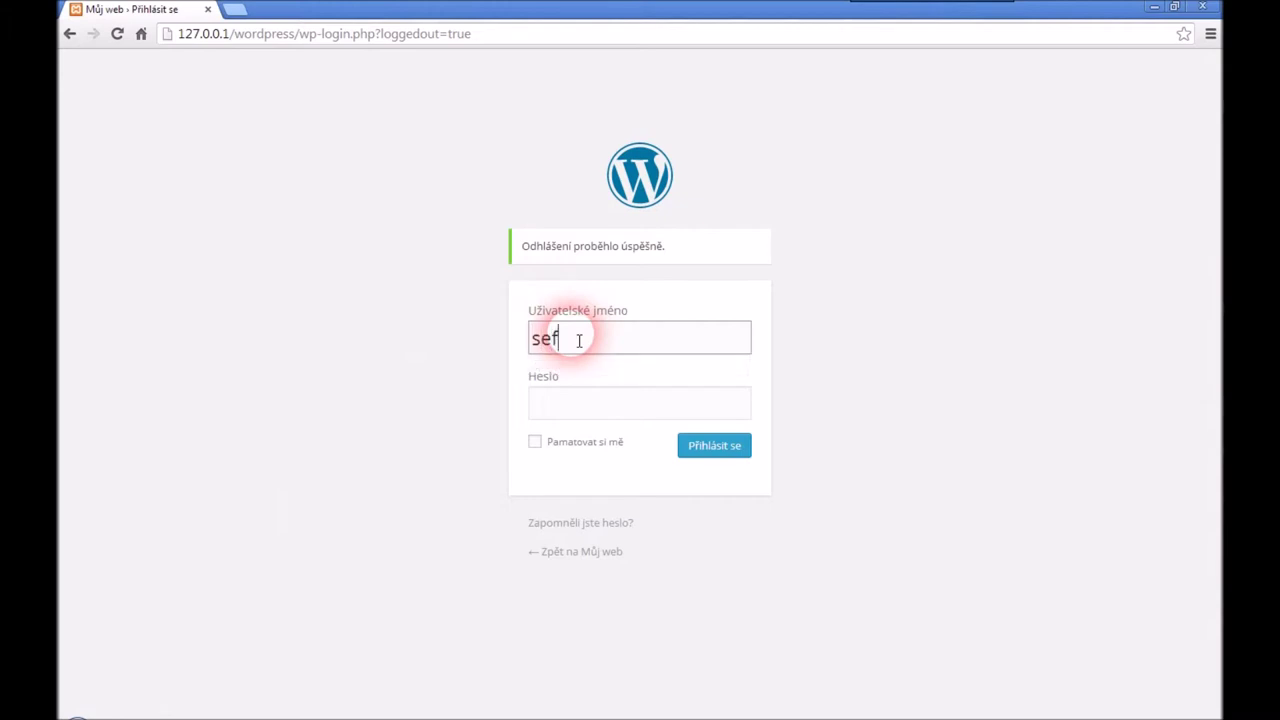
pyautogui.press('Tab')
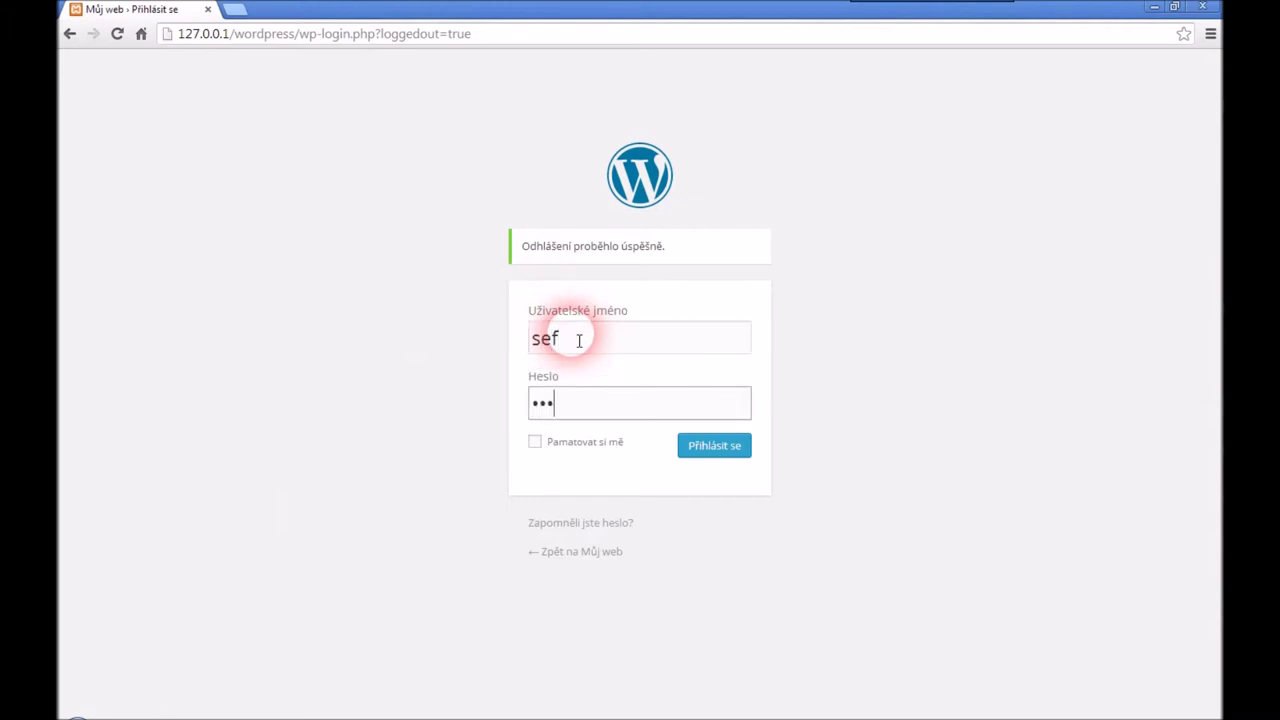
pyautogui.click(726, 452)
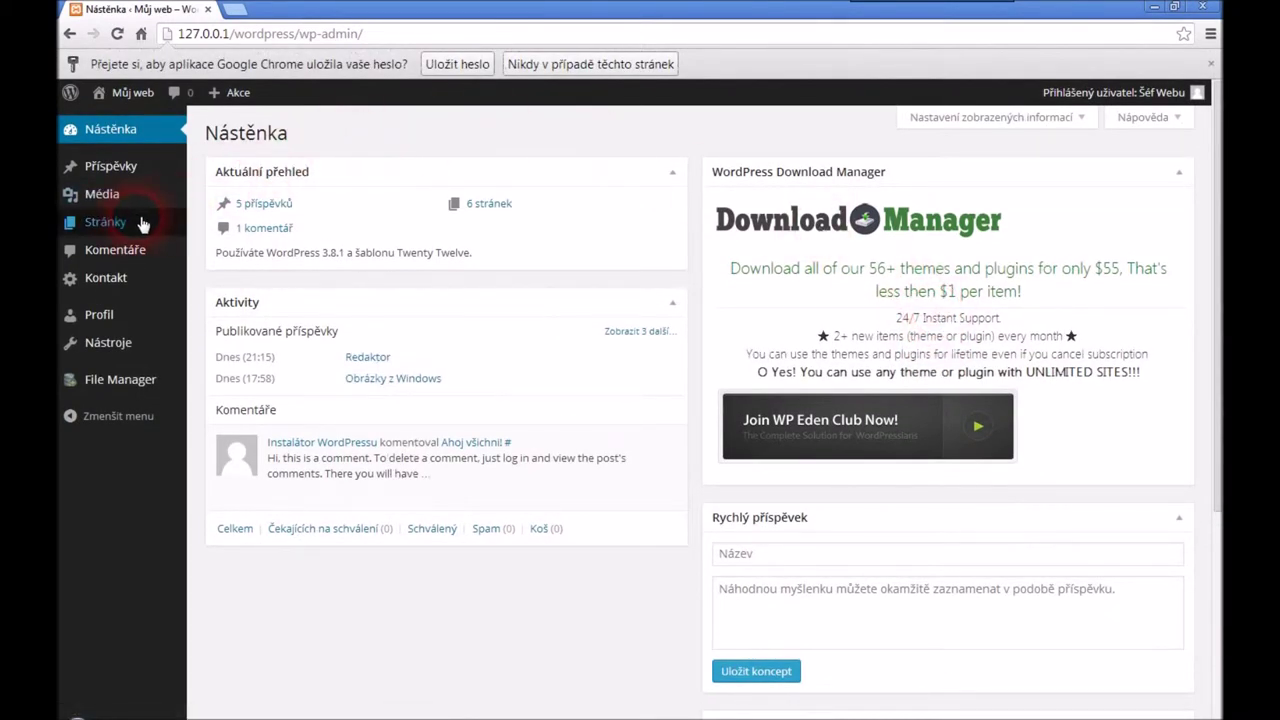
pyautogui.moveTo(138, 224)
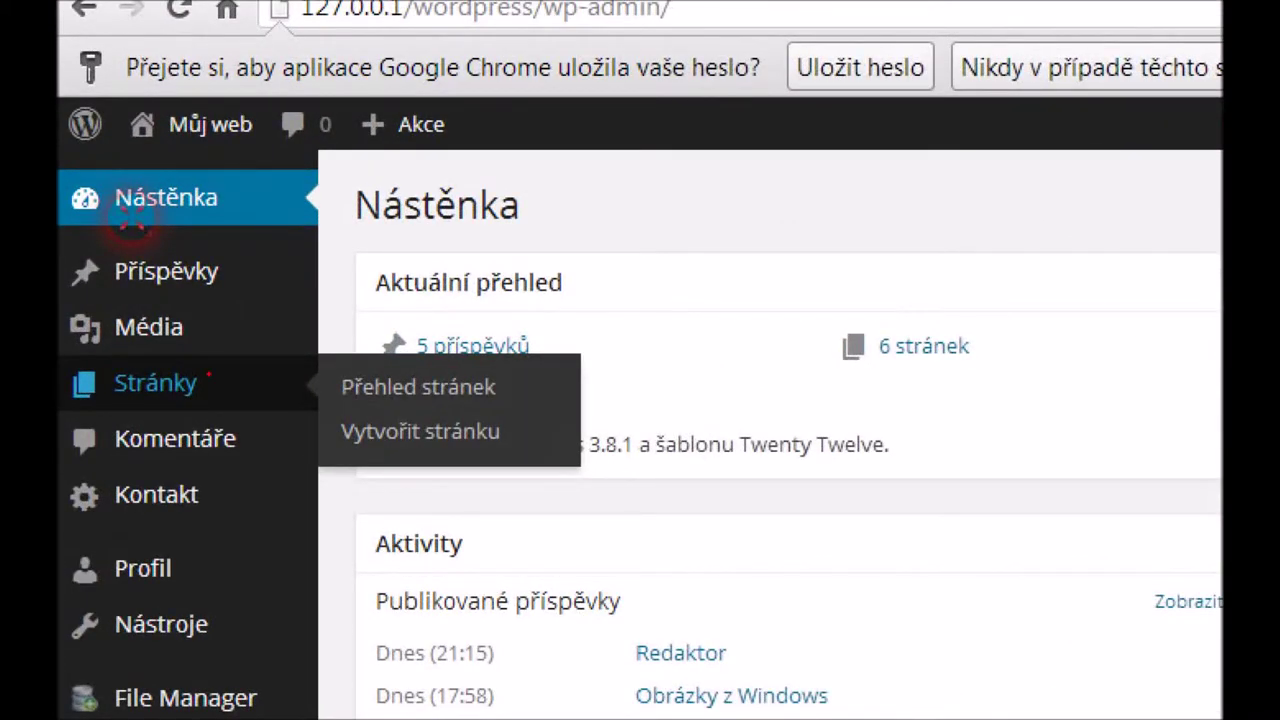
pyautogui.moveTo(175, 353)
pyautogui.mouseDown()
pyautogui.moveTo(205, 362)
pyautogui.moveTo(140, 358)
pyautogui.moveTo(96, 408)
pyautogui.moveTo(236, 407)
pyautogui.moveTo(242, 366)
pyautogui.moveTo(204, 363)
pyautogui.mouseUp()
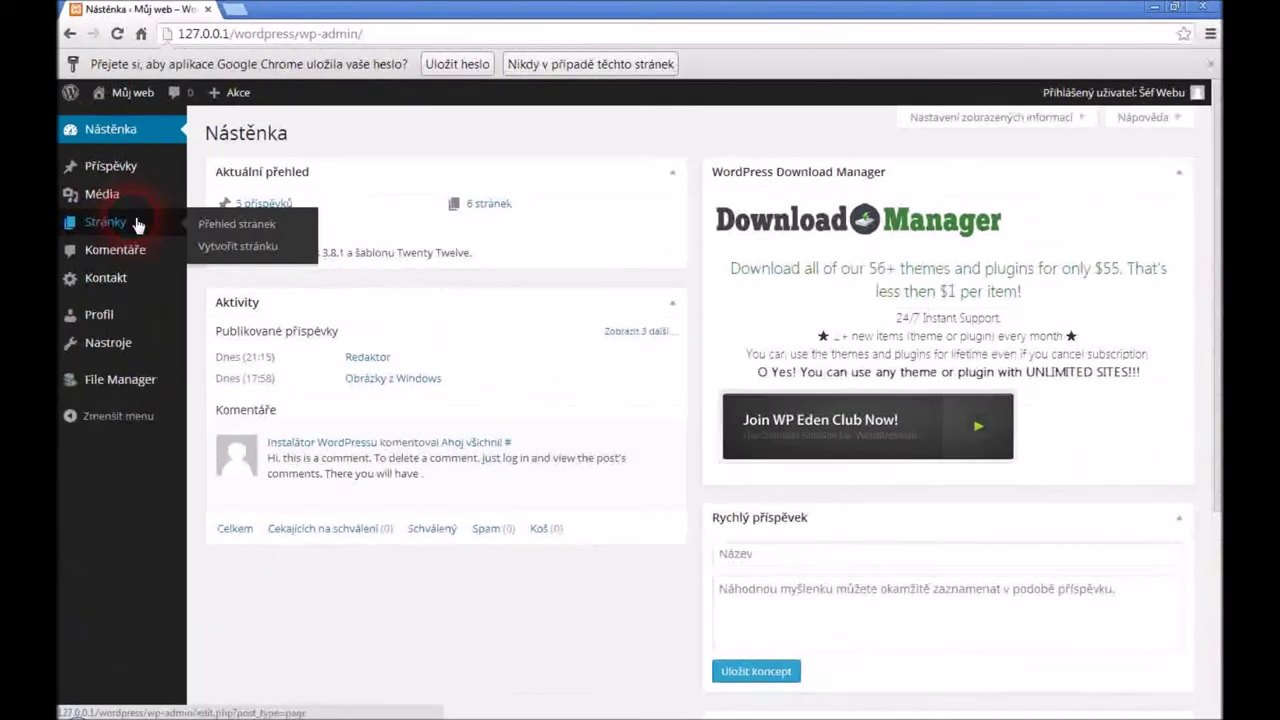
# Open 'Nová stránka' for editing from the Přehled stránek list
pyautogui.click(261, 232)
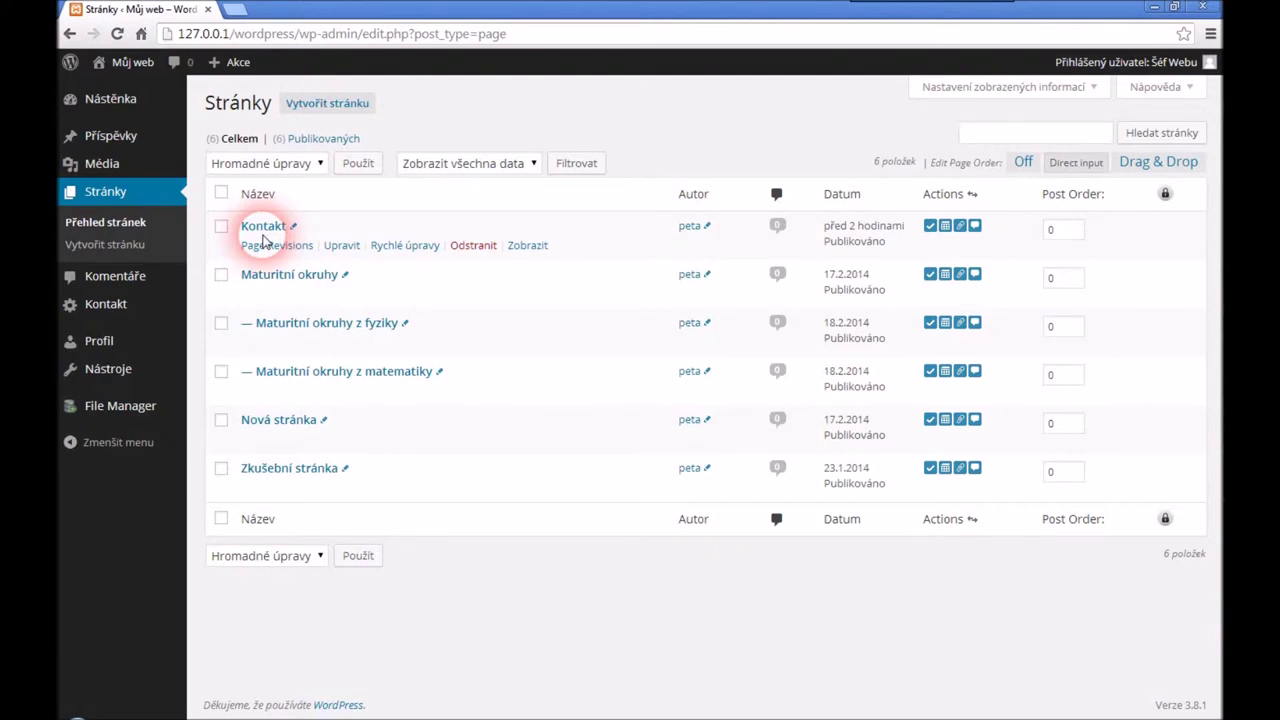
pyautogui.click(342, 442)
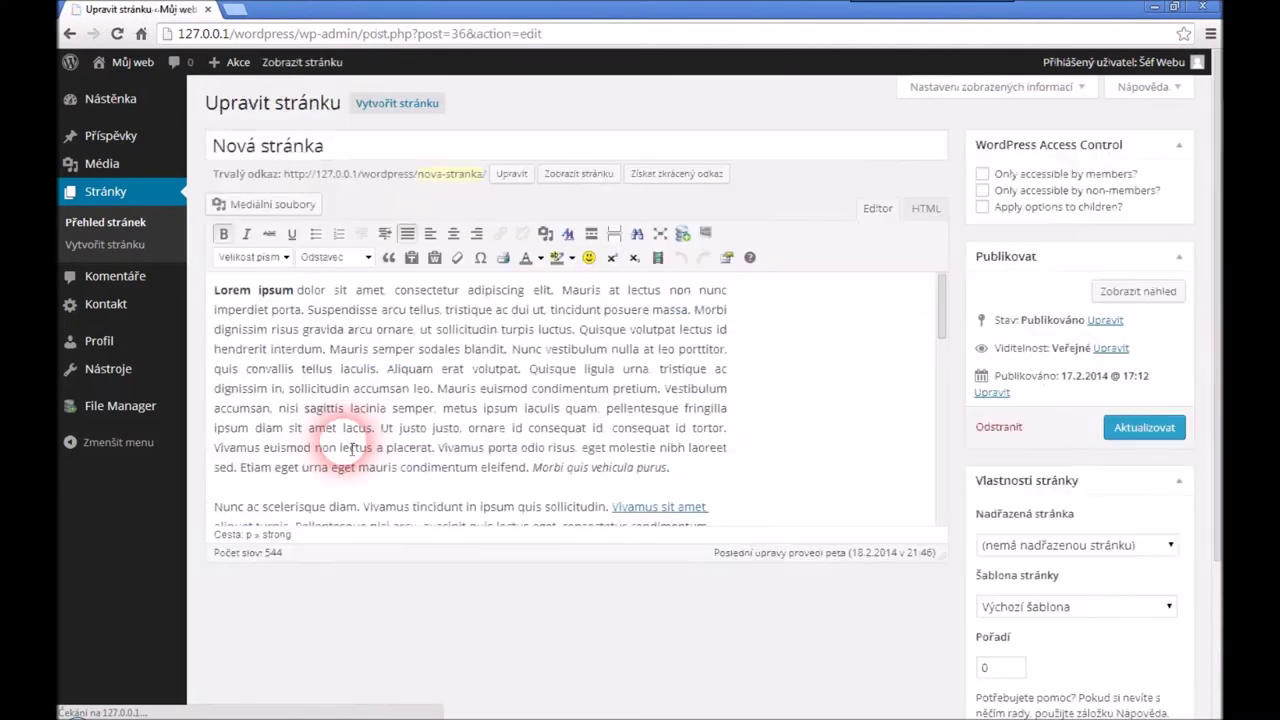
pyautogui.moveTo(951, 309); pyautogui.dragTo(943, 280)
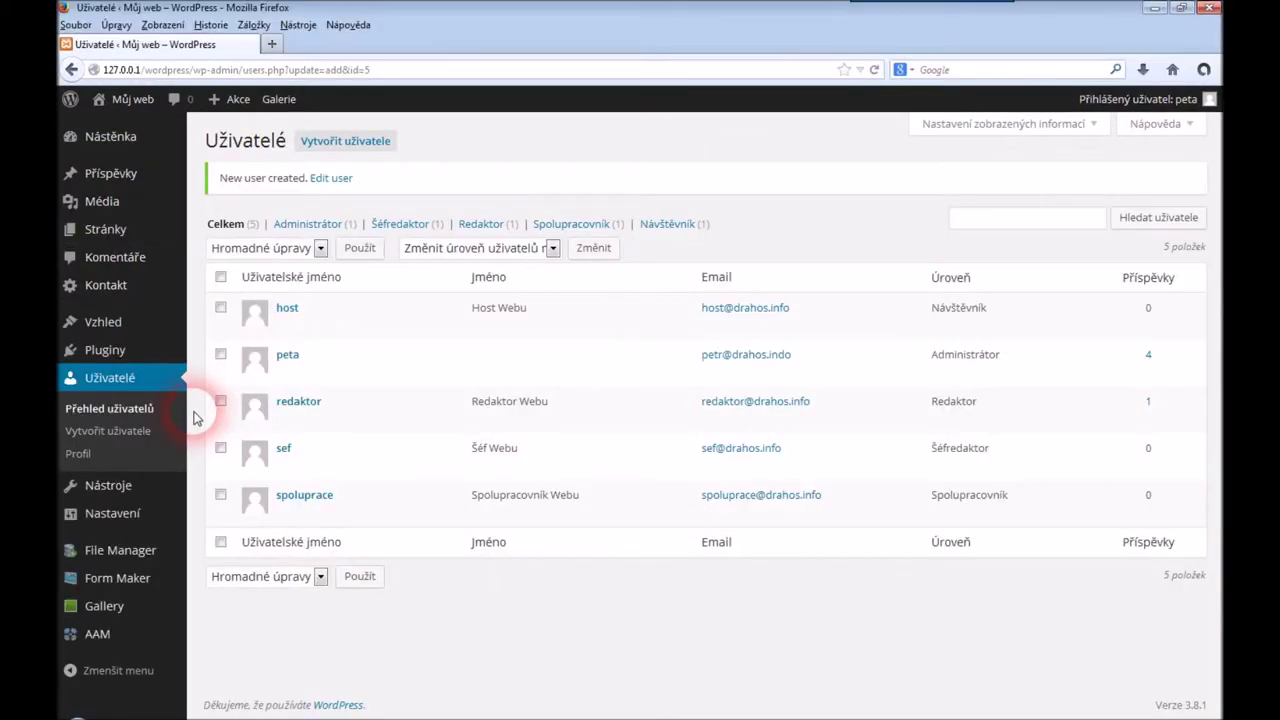
# Go to Pluginy > Přehled pluginů in the administrator's window
pyautogui.moveTo(195, 352)
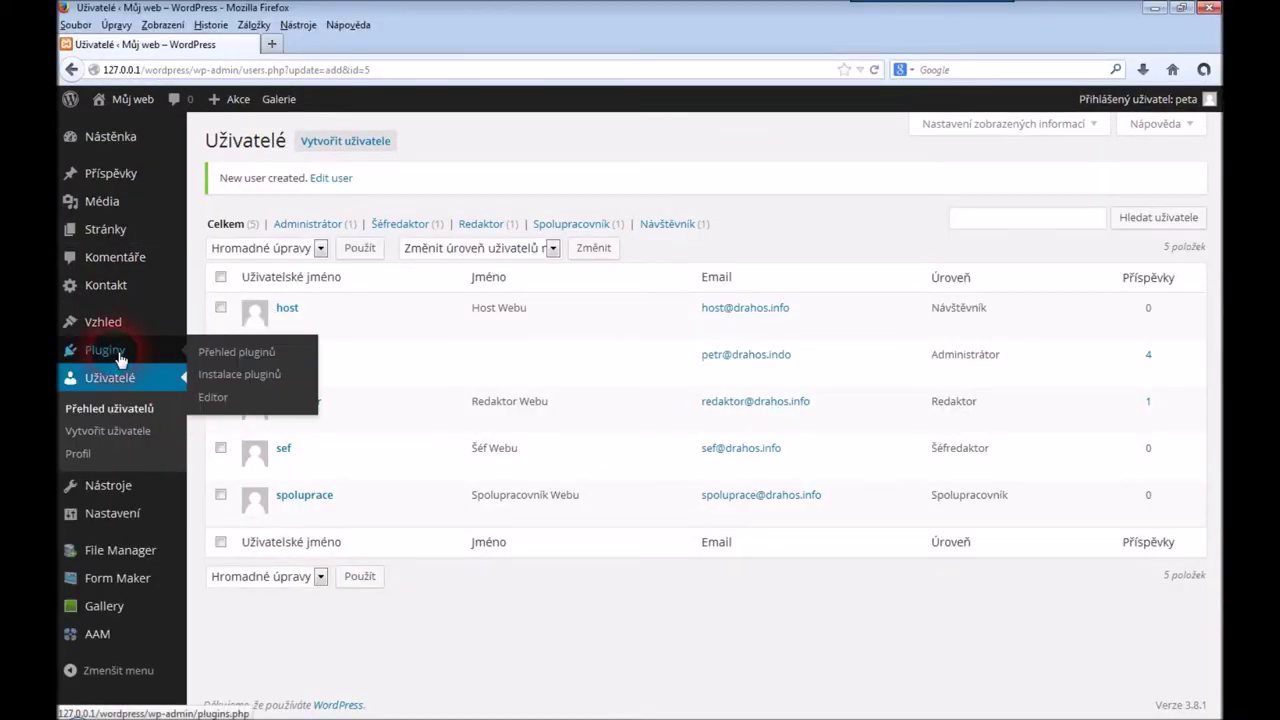
pyautogui.click(234, 356)
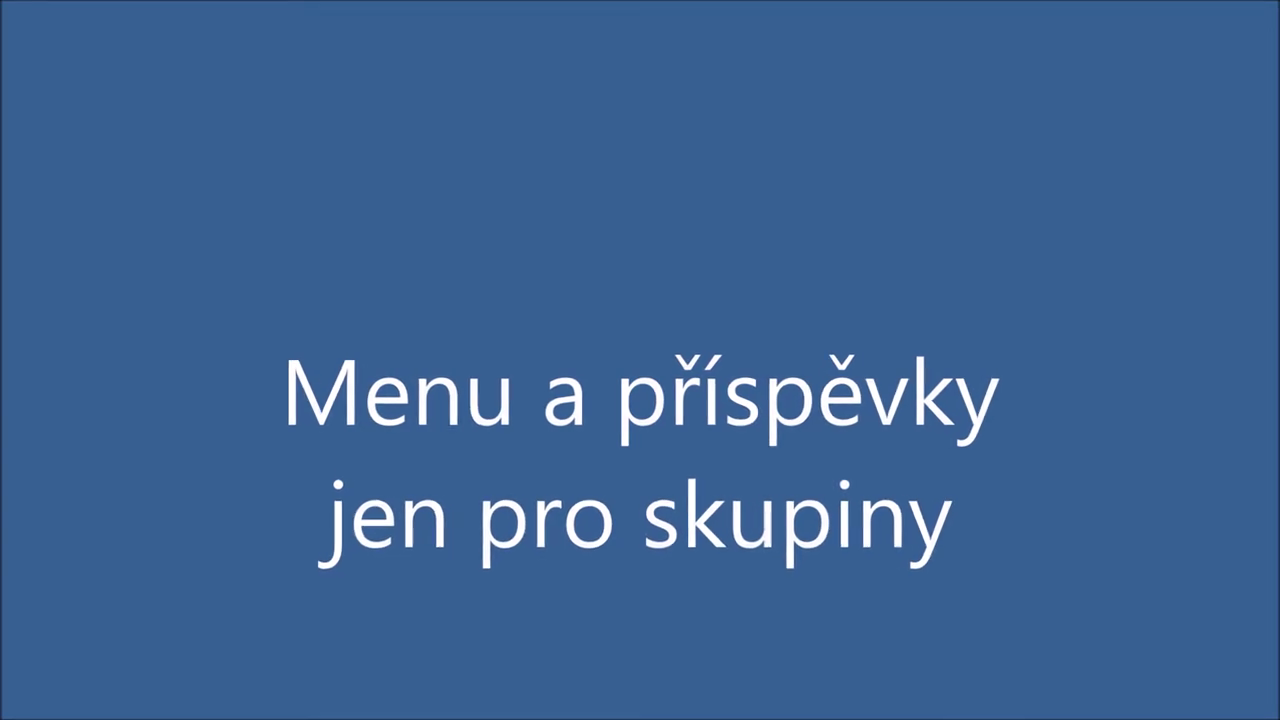
# Confirm If Menu is installed and active, and open the Vzhled > Menu editor
pyautogui.click(229, 356)
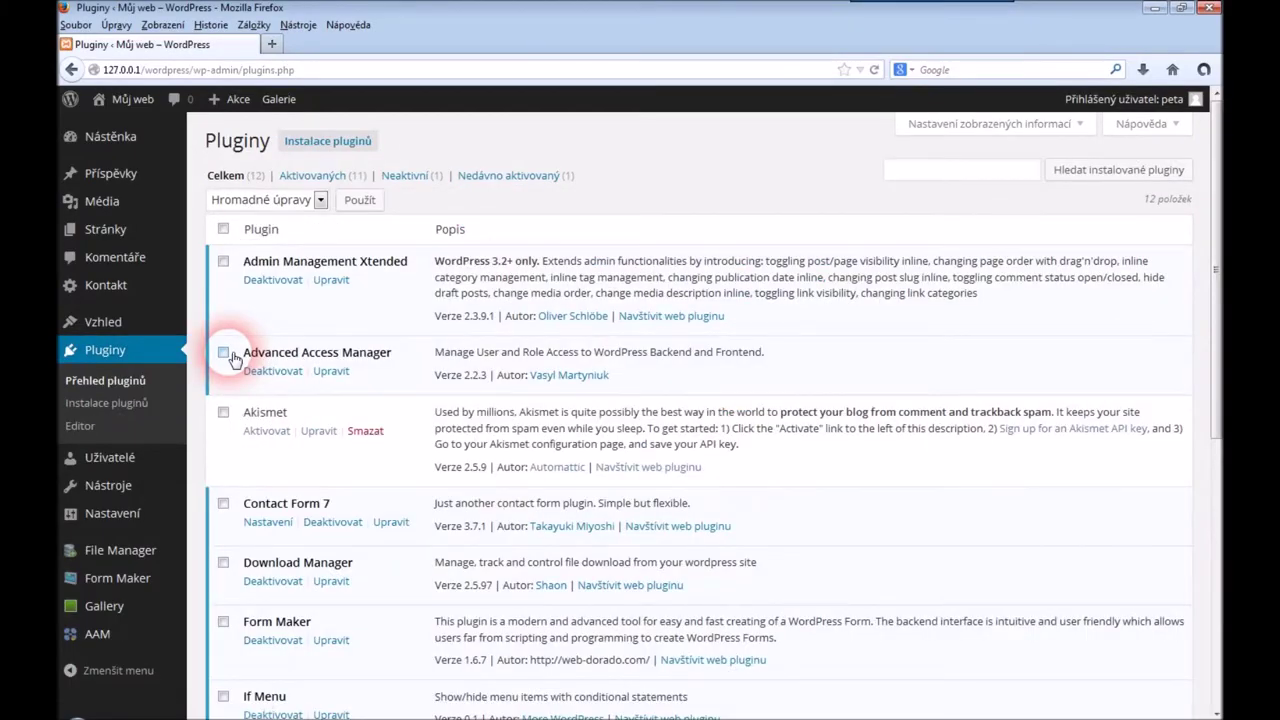
pyautogui.scroll(-5, 556, 340)
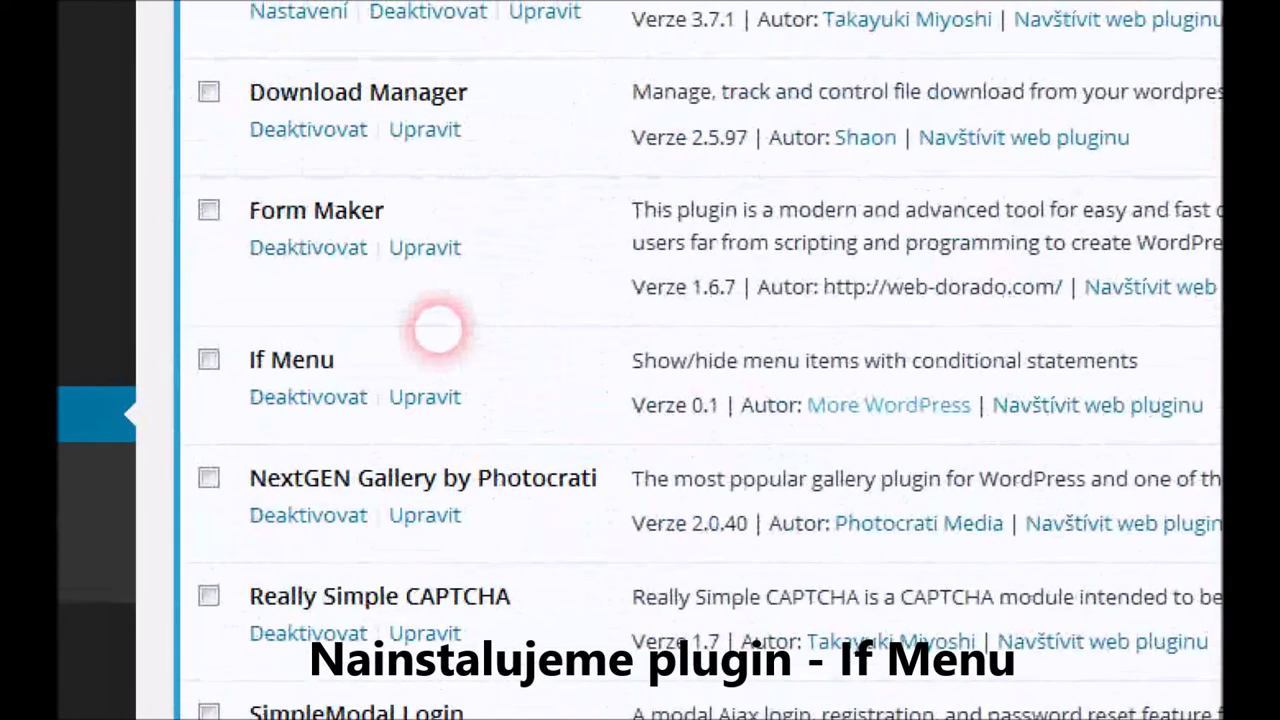
pyautogui.moveTo(587, 333)
pyautogui.mouseDown()
pyautogui.moveTo(366, 303)
pyautogui.moveTo(190, 338)
pyautogui.moveTo(232, 420)
pyautogui.moveTo(480, 436)
pyautogui.moveTo(627, 345)
pyautogui.moveTo(590, 330)
pyautogui.mouseUp()
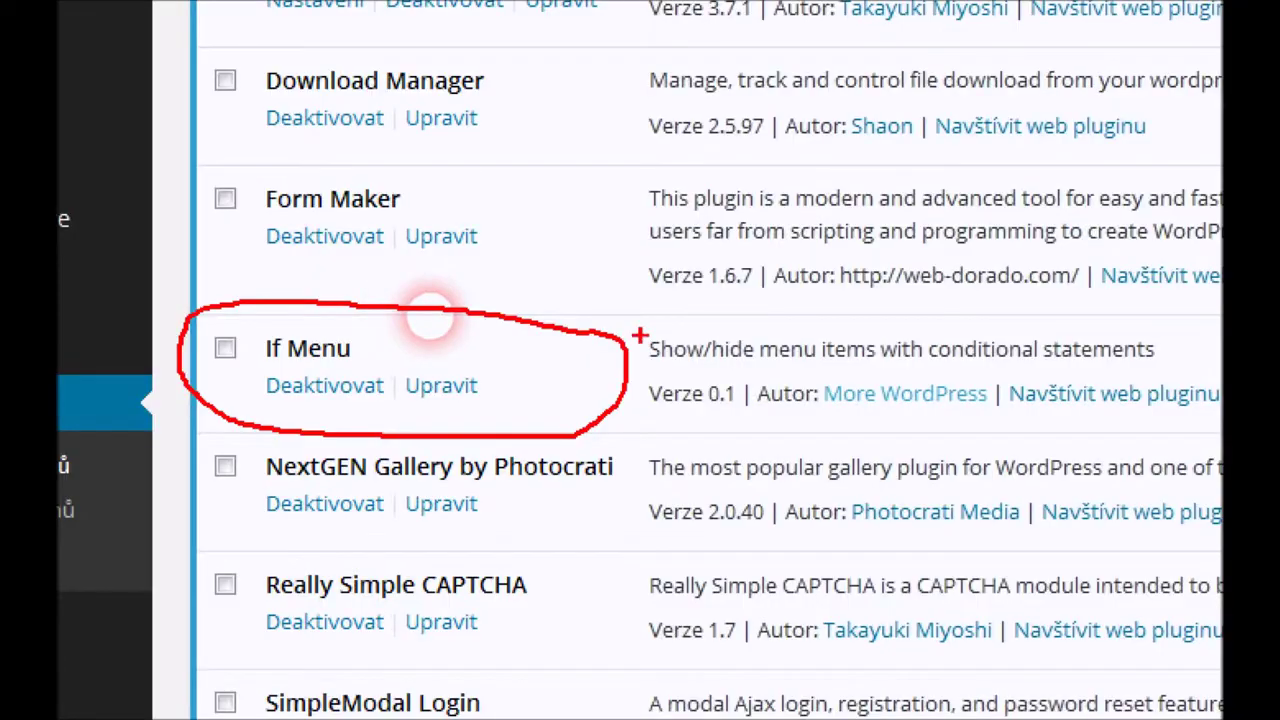
pyautogui.press('Escape')
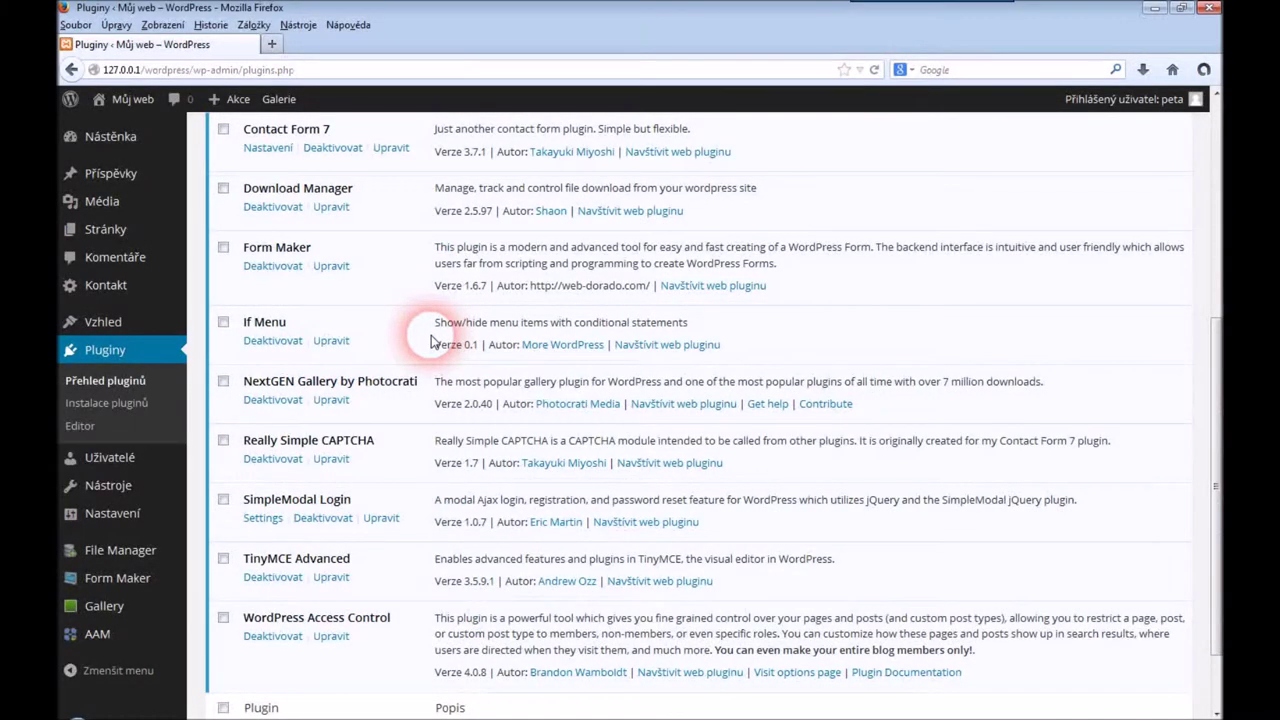
pyautogui.moveTo(116, 328)
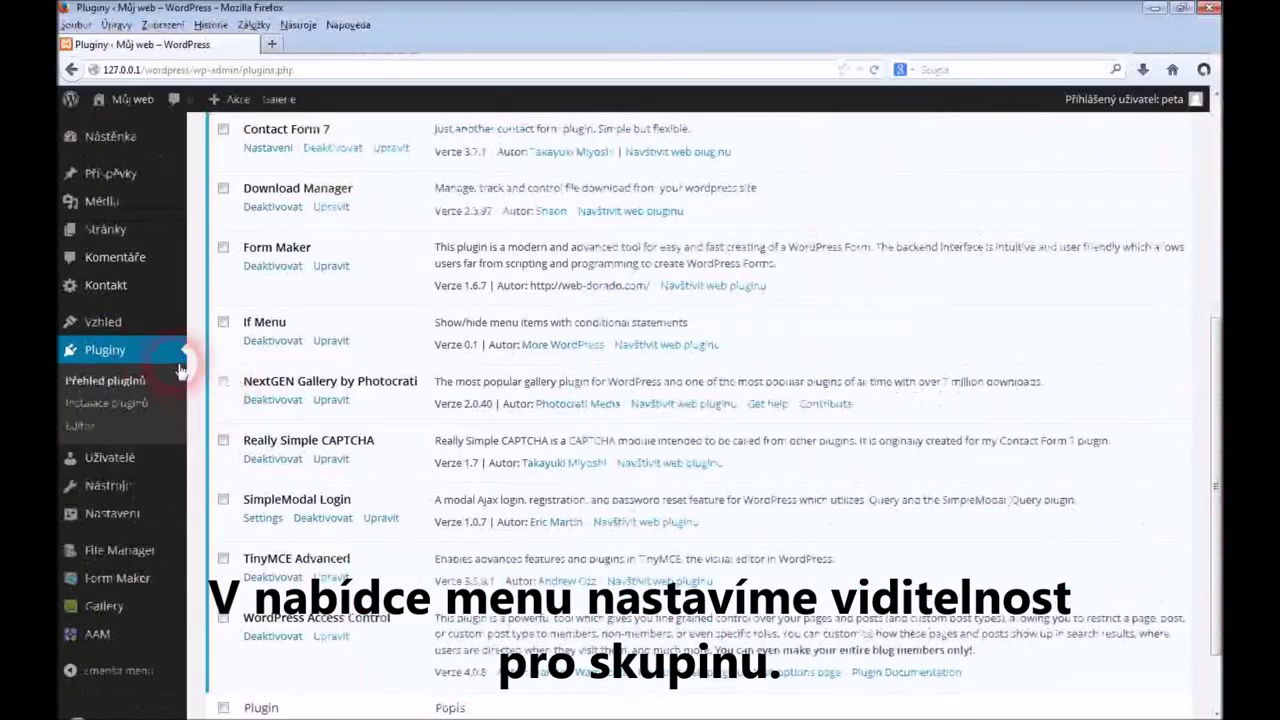
pyautogui.moveTo(110, 322)
pyautogui.click(222, 395)
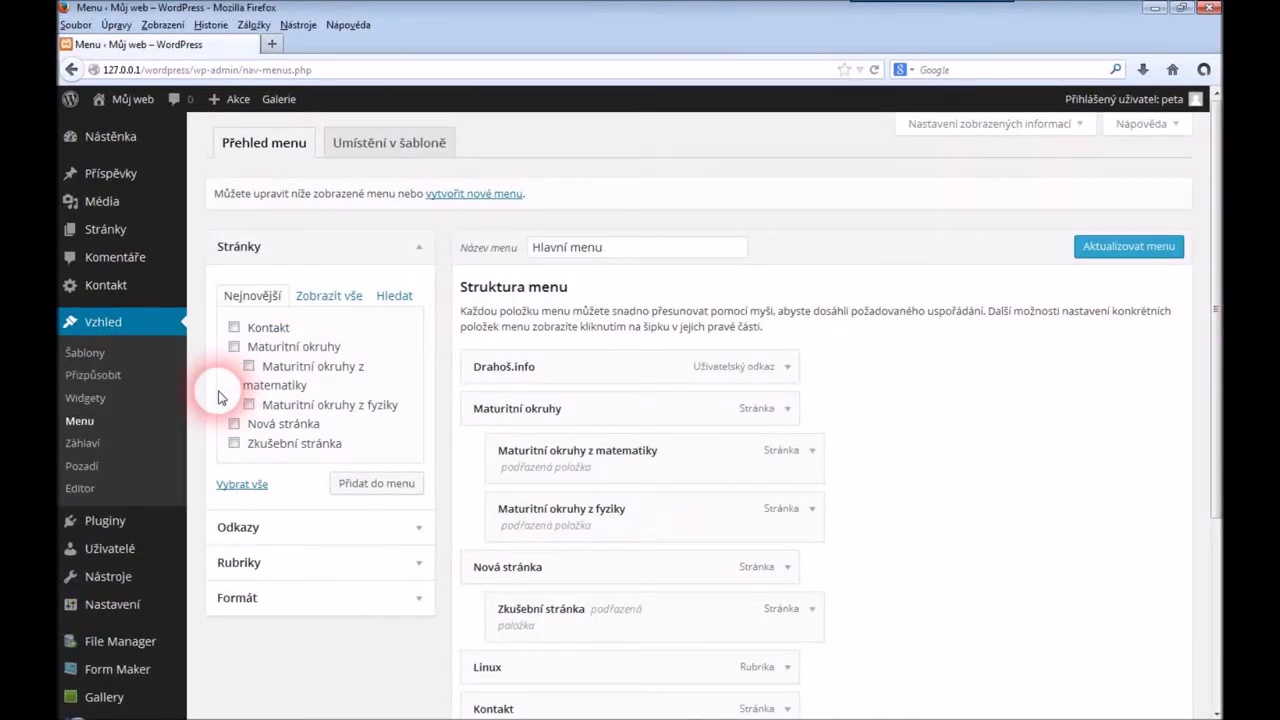
# Make 'Maturitní okruhy z fyziky' show only if User is Subscriber and save Hlavní menu
pyautogui.scroll(-3, 920, 355)
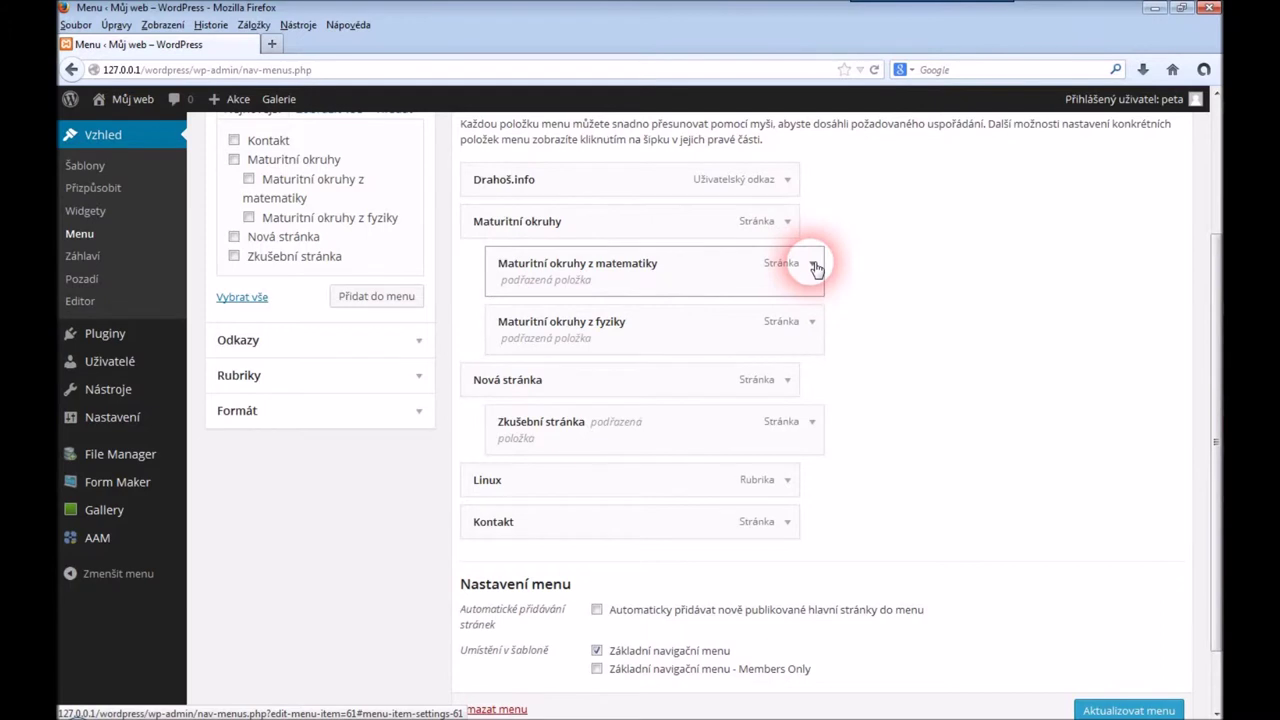
pyautogui.click(813, 324)
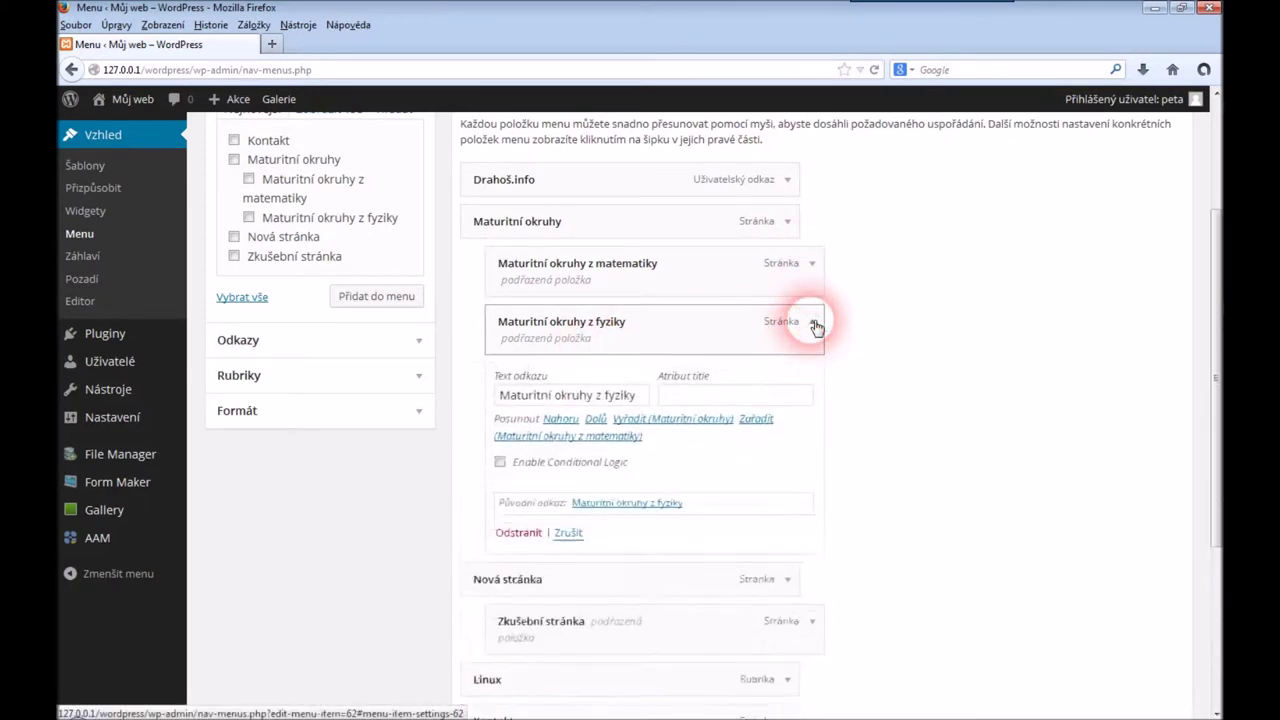
pyautogui.click(500, 463)
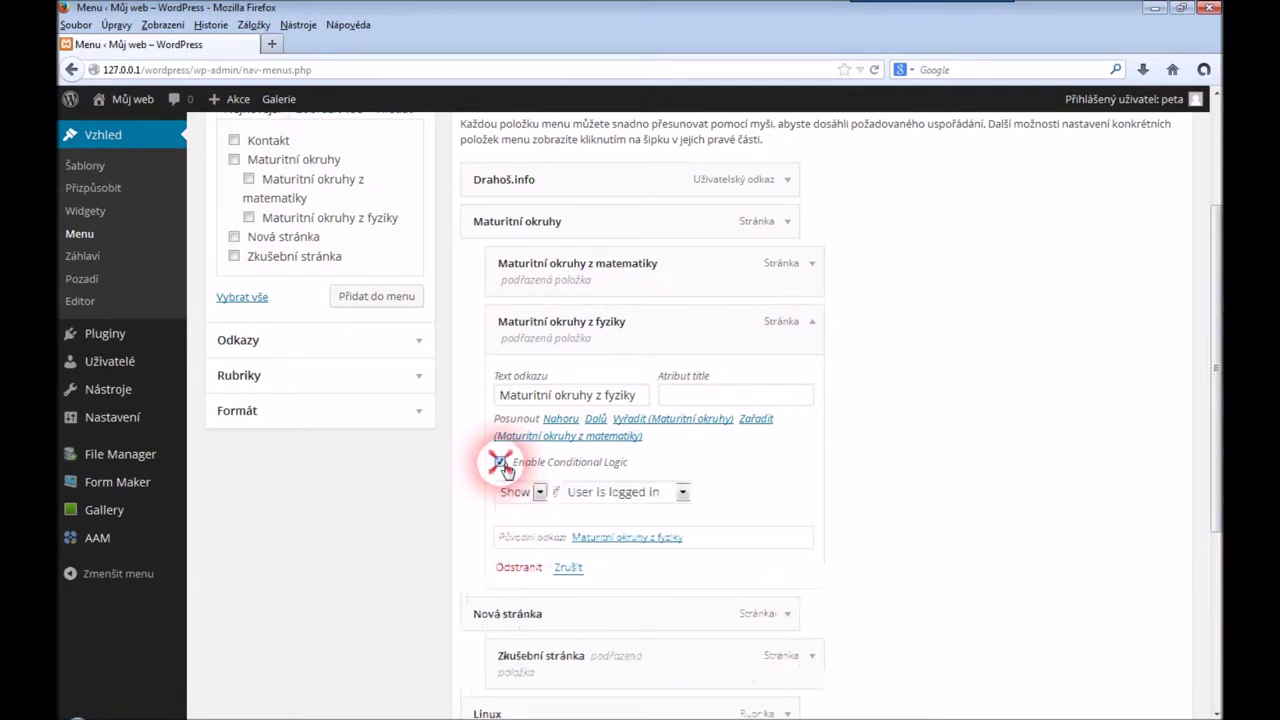
pyautogui.click(682, 493)
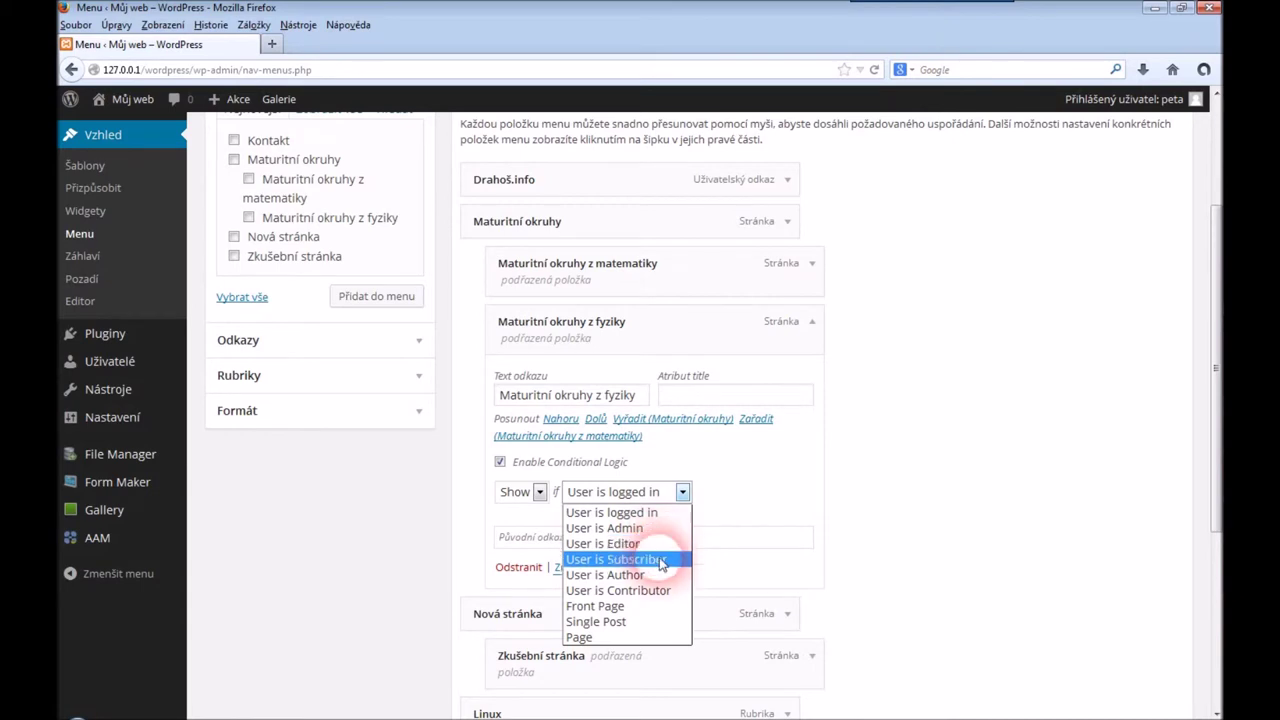
pyautogui.click(660, 559)
pyautogui.click(657, 611)
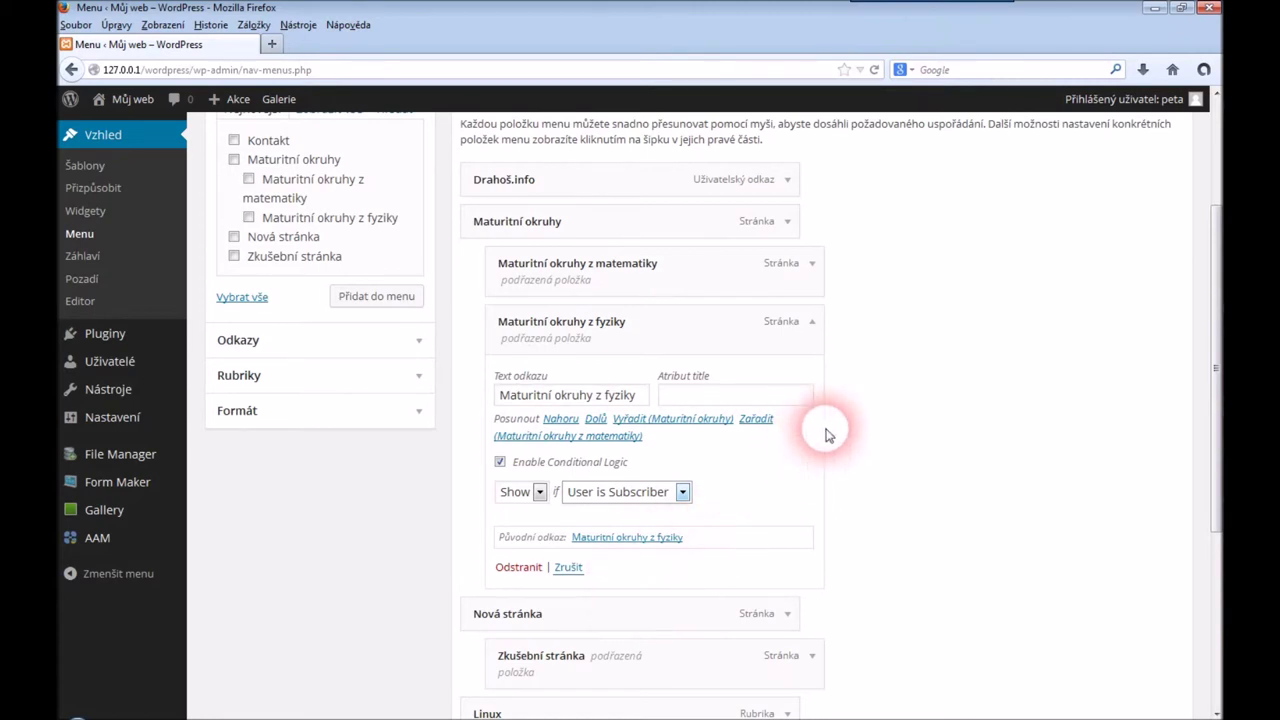
pyautogui.click(848, 407)
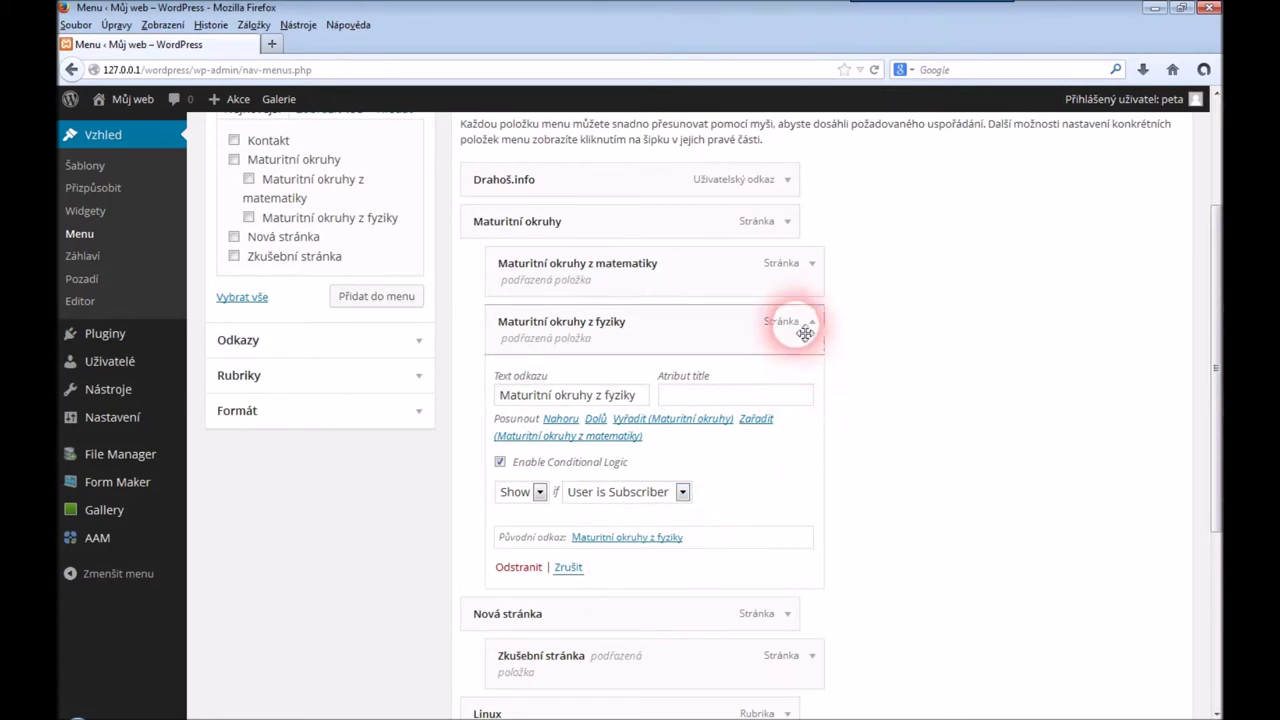
pyautogui.moveTo(1210, 333); pyautogui.dragTo(1211, 300)
pyautogui.click(1128, 186)
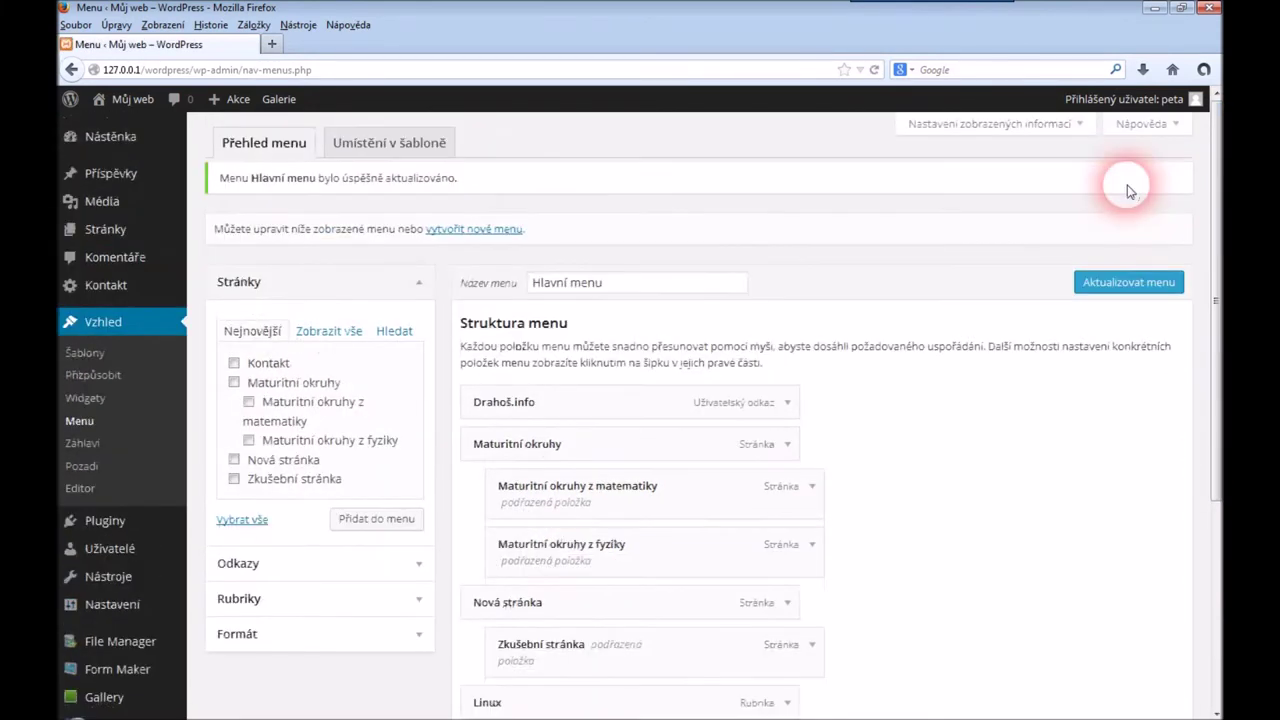
# Load the site front page as a logged-out visitor and check the Maturitní okruhy submenu
pyautogui.click(166, 712)
pyautogui.moveTo(299, 34); pyautogui.dragTo(587, 35)
pyautogui.press('BackSpace')
pyautogui.press('Return')
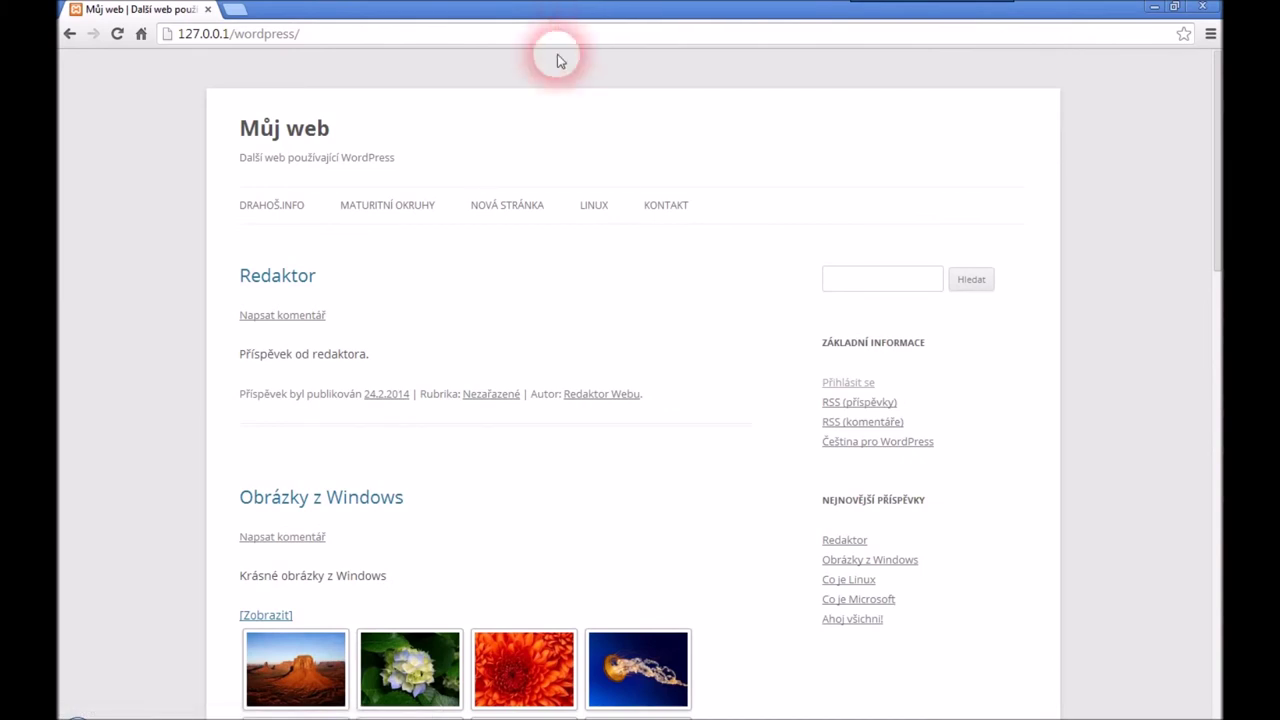
pyautogui.moveTo(414, 206)
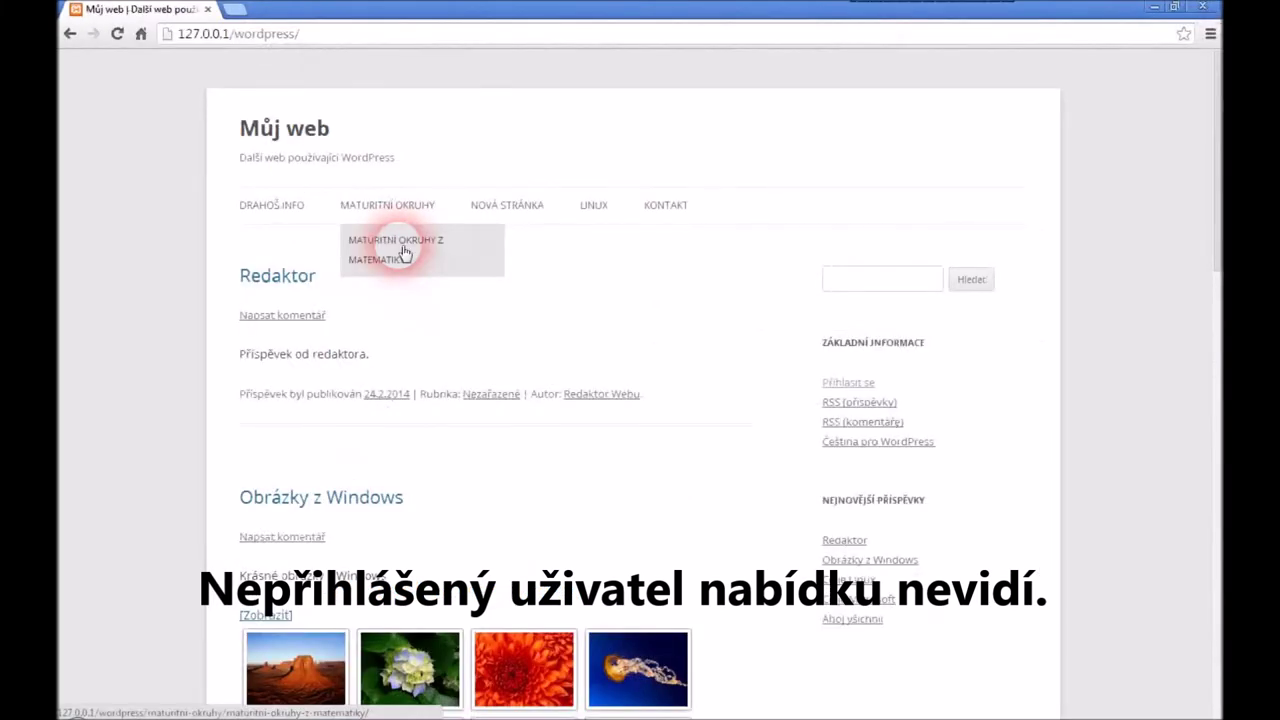
# Go to wp-admin and log in as the subscriber 'host' with its password
pyautogui.click(424, 33)
pyautogui.click(435, 35)
pyautogui.write('wp')
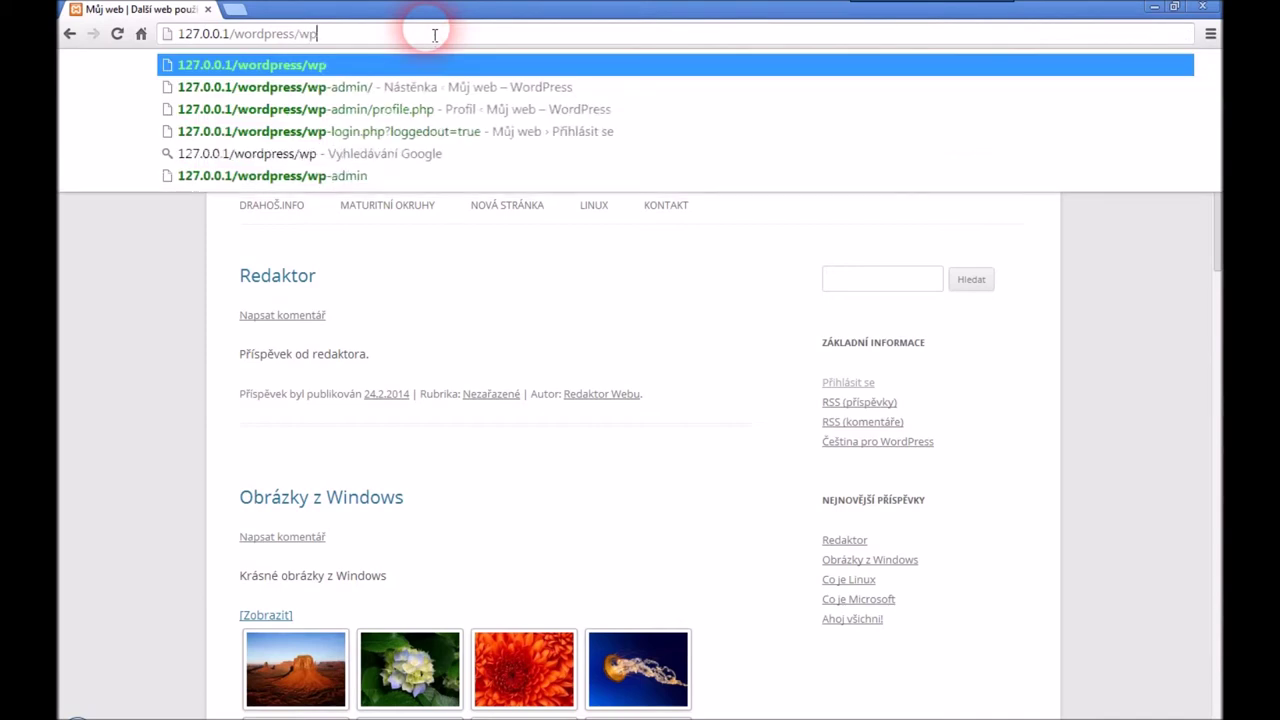
pyautogui.press('Down')
pyautogui.press('Return')
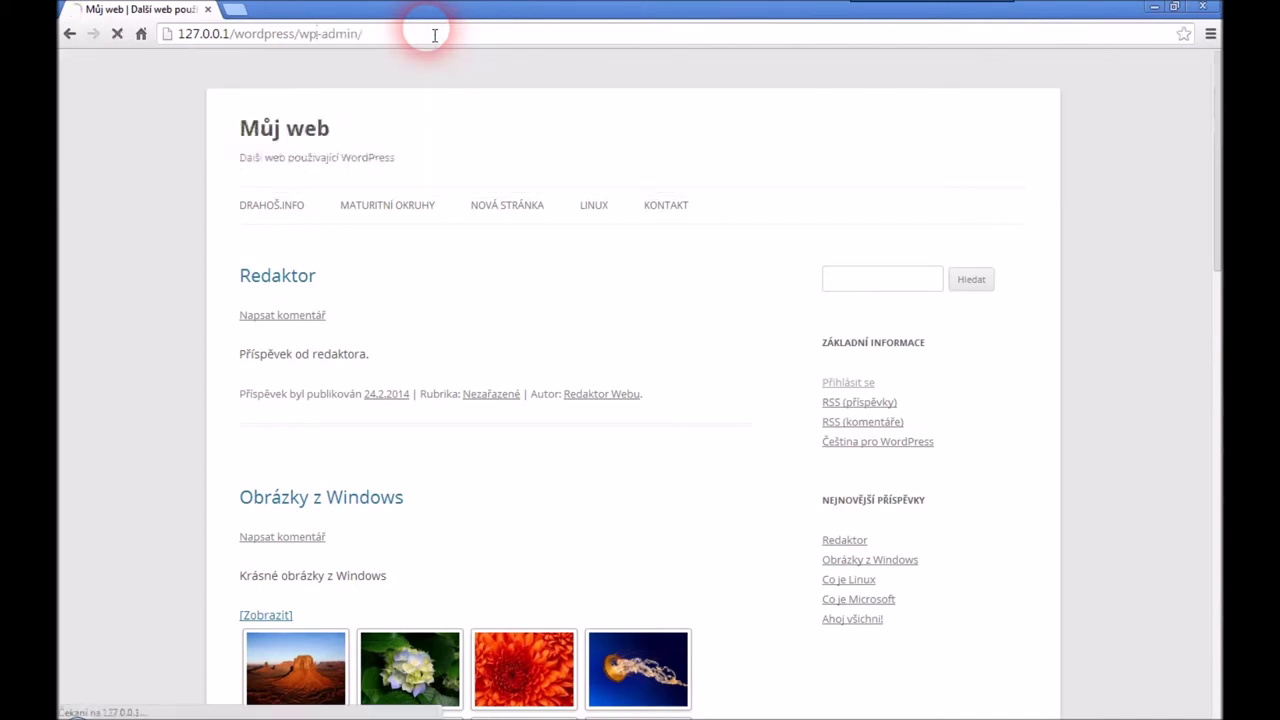
pyautogui.write('host')
pyautogui.press('Tab')
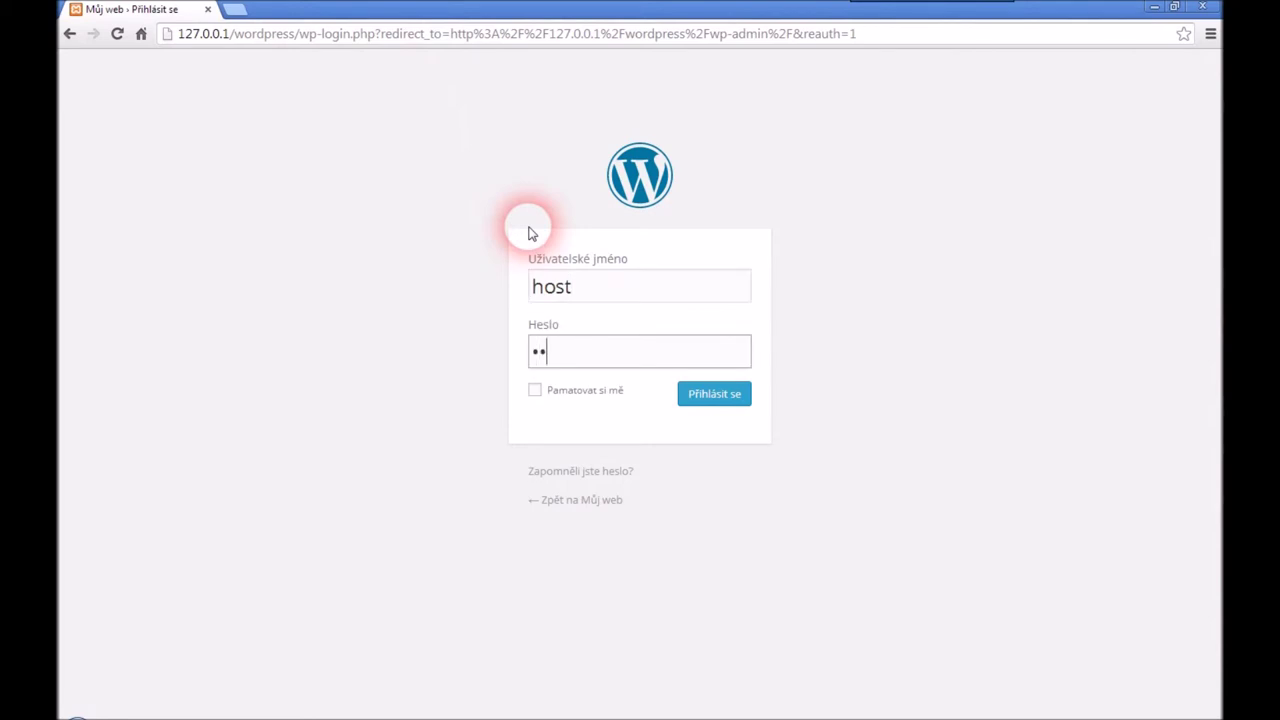
pyautogui.click(712, 394)
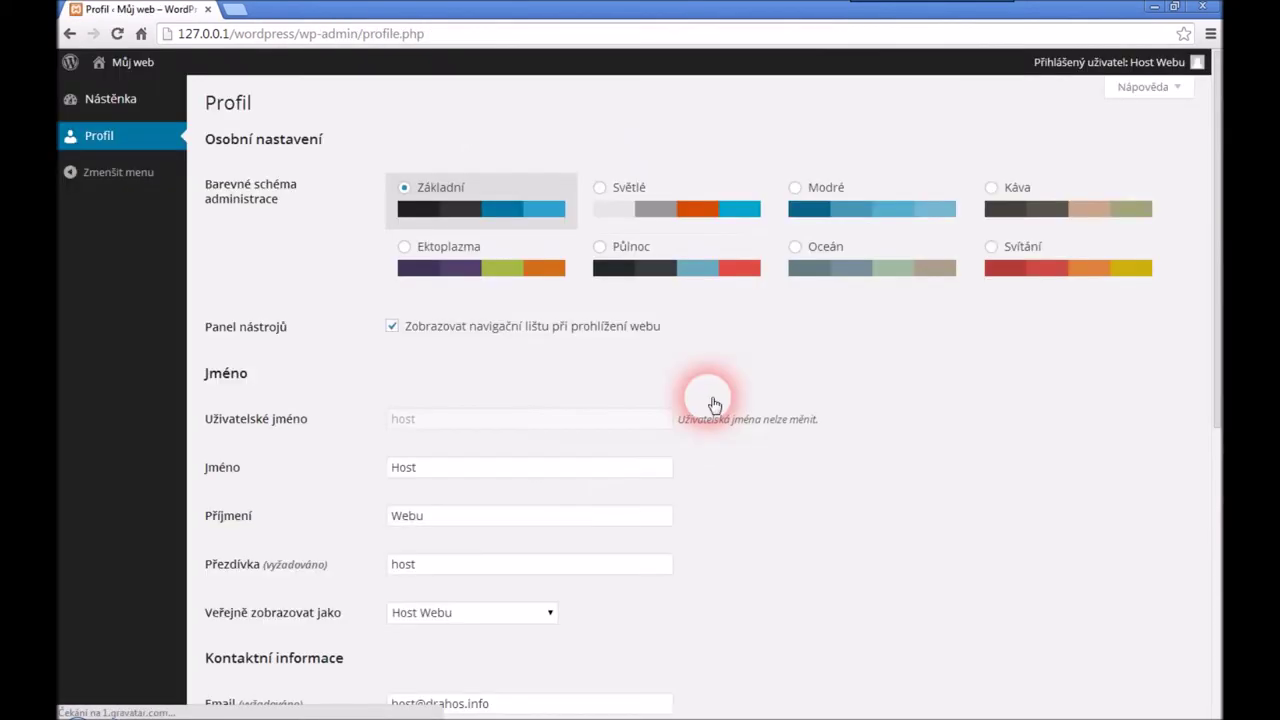
# As the subscriber, view the public Maturitní okruhy submenu including fyziky, then log out
pyautogui.click(115, 91)
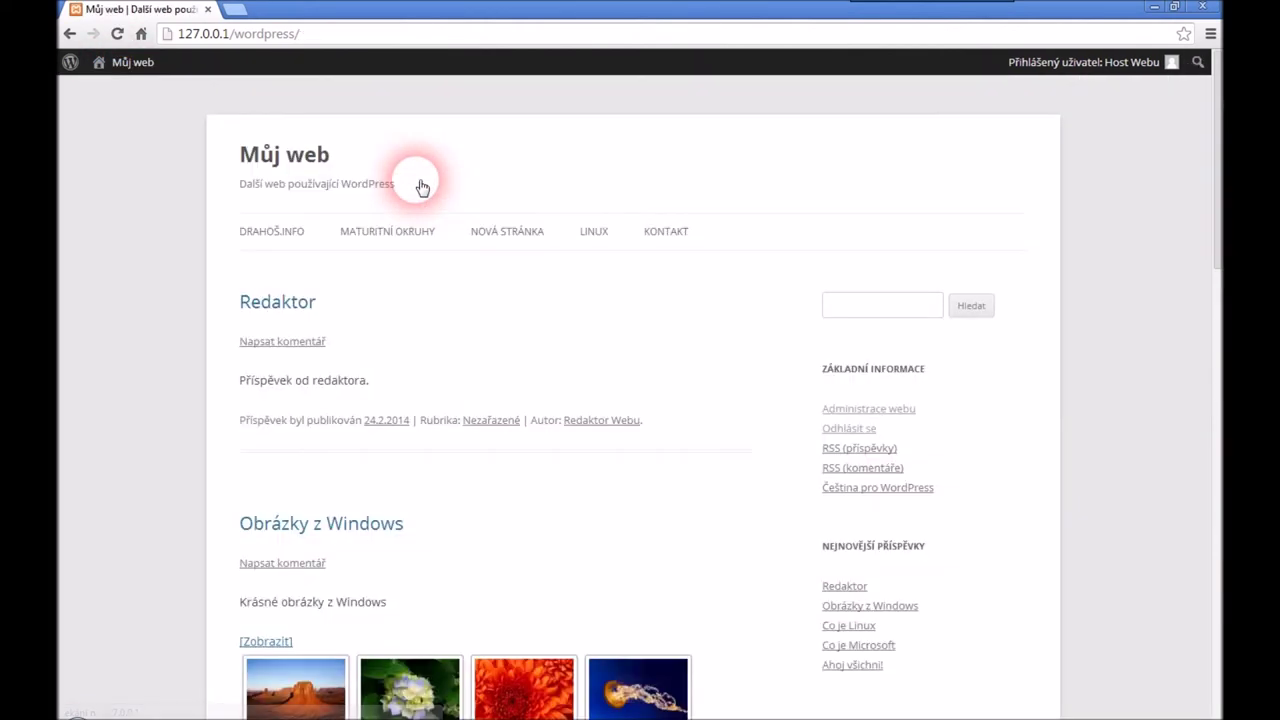
pyautogui.moveTo(409, 233)
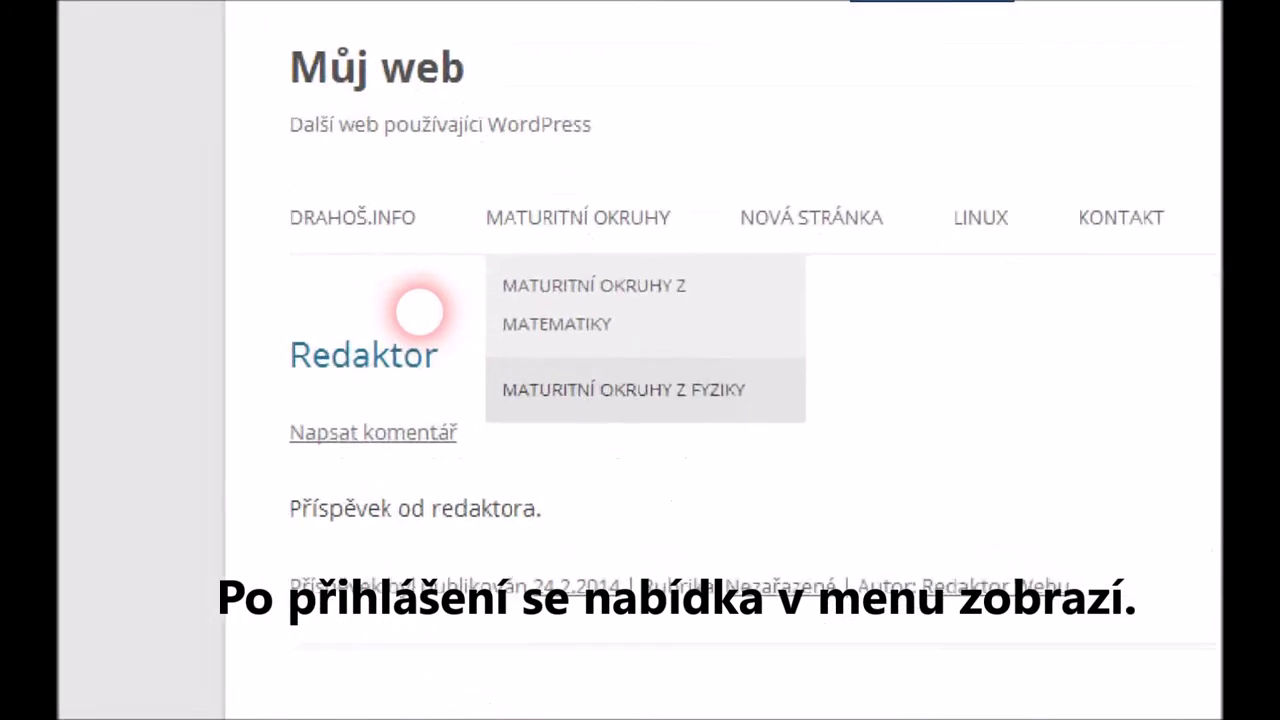
pyautogui.moveTo(765, 366)
pyautogui.mouseDown()
pyautogui.moveTo(505, 358)
pyautogui.moveTo(468, 412)
pyautogui.moveTo(832, 402)
pyautogui.moveTo(762, 366)
pyautogui.mouseUp()
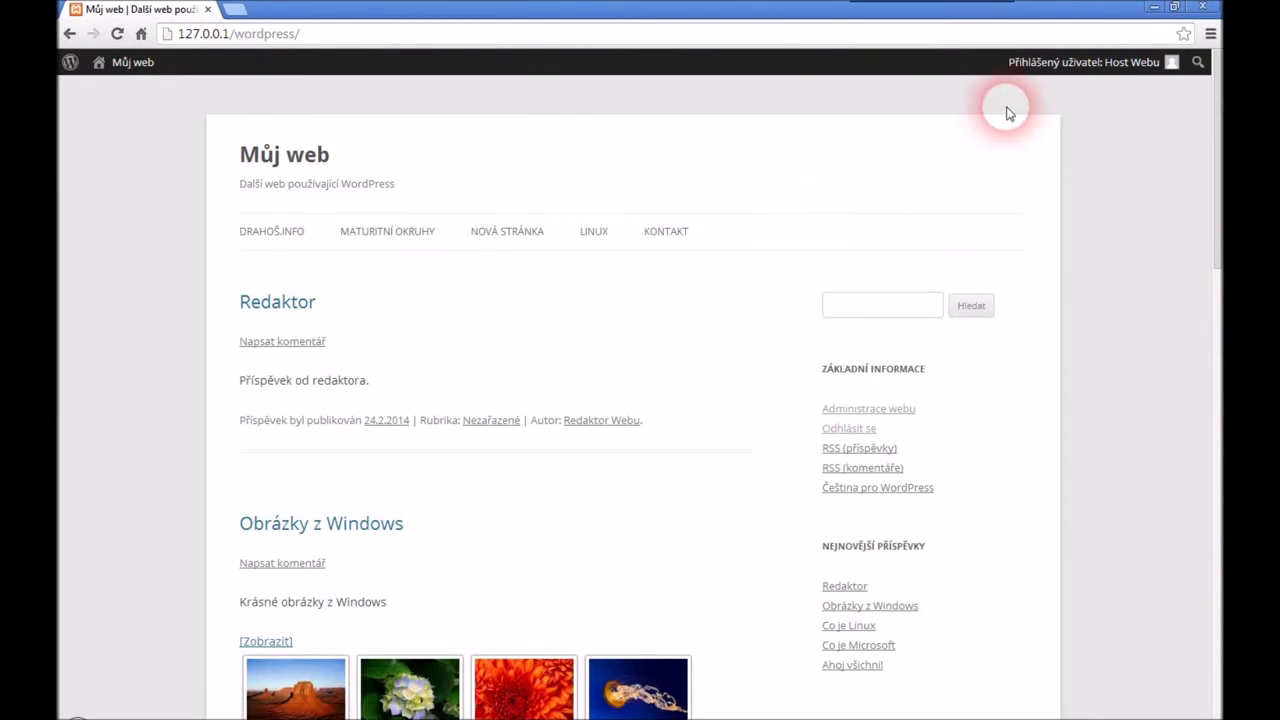
pyautogui.click(868, 430)
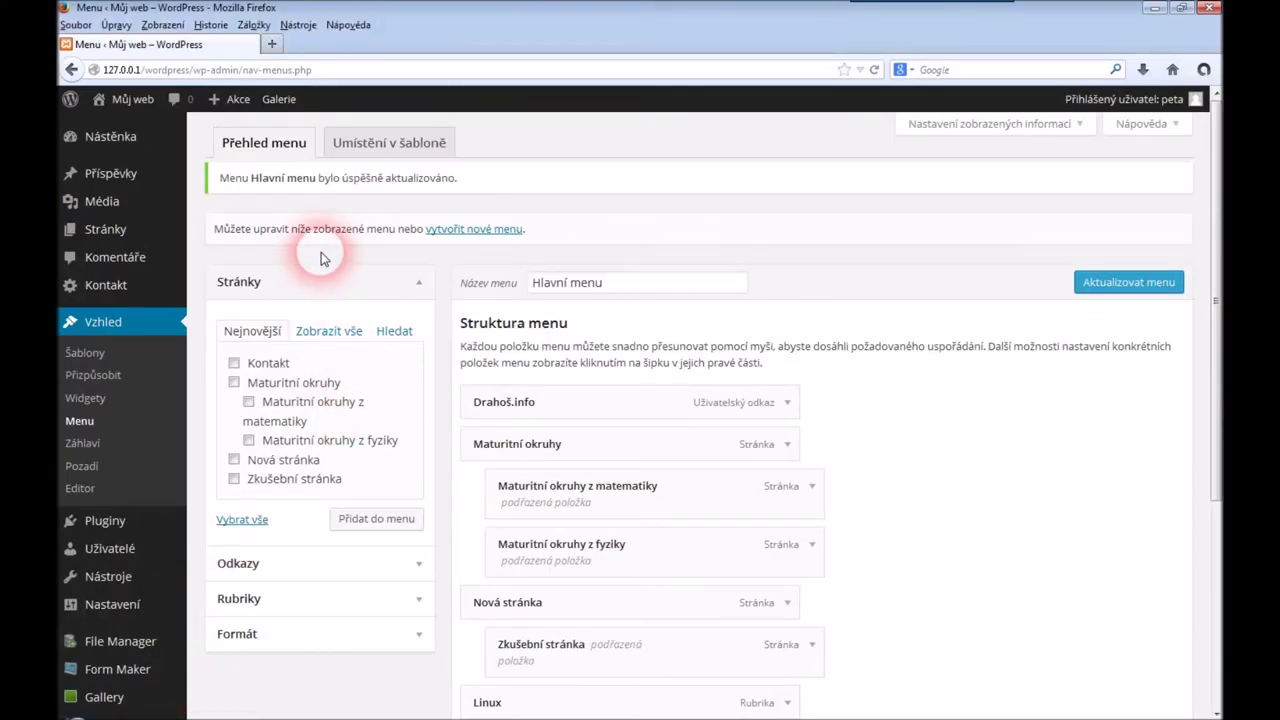
# Leave the menu editor and open the Kontakt page for editing from the pages list
pyautogui.moveTo(107, 231)
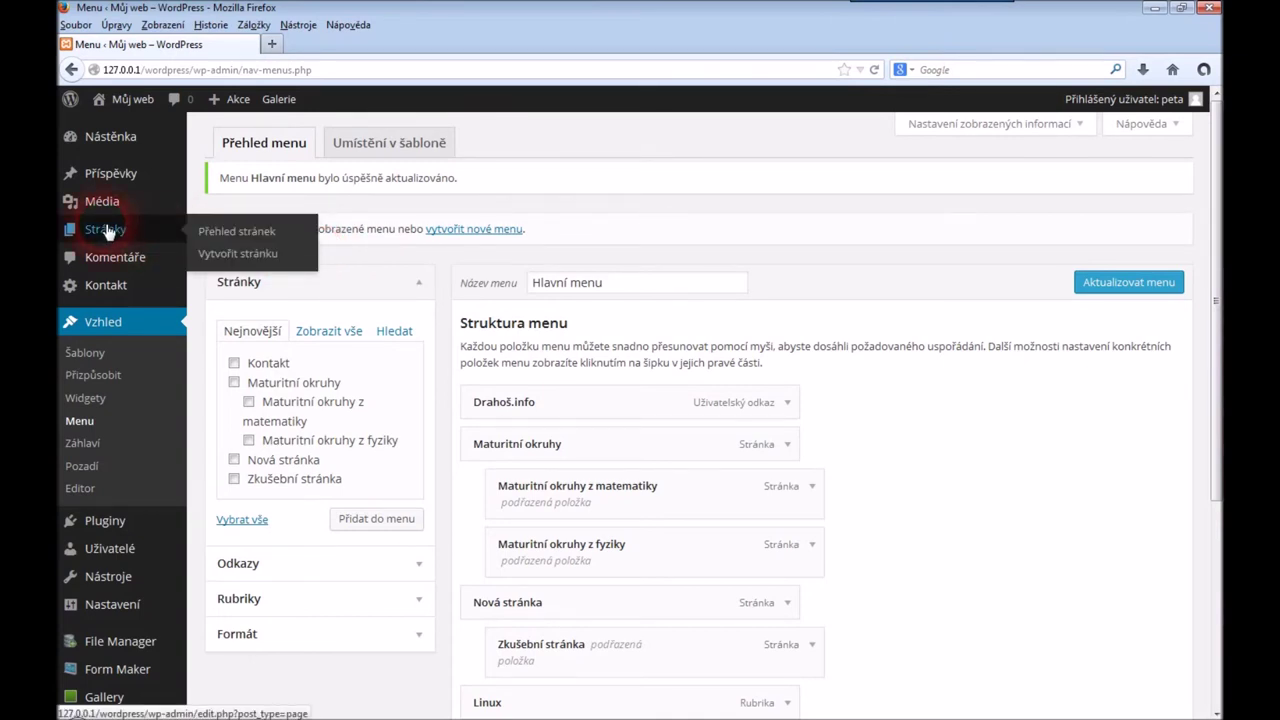
pyautogui.click(262, 238)
pyautogui.click(585, 386)
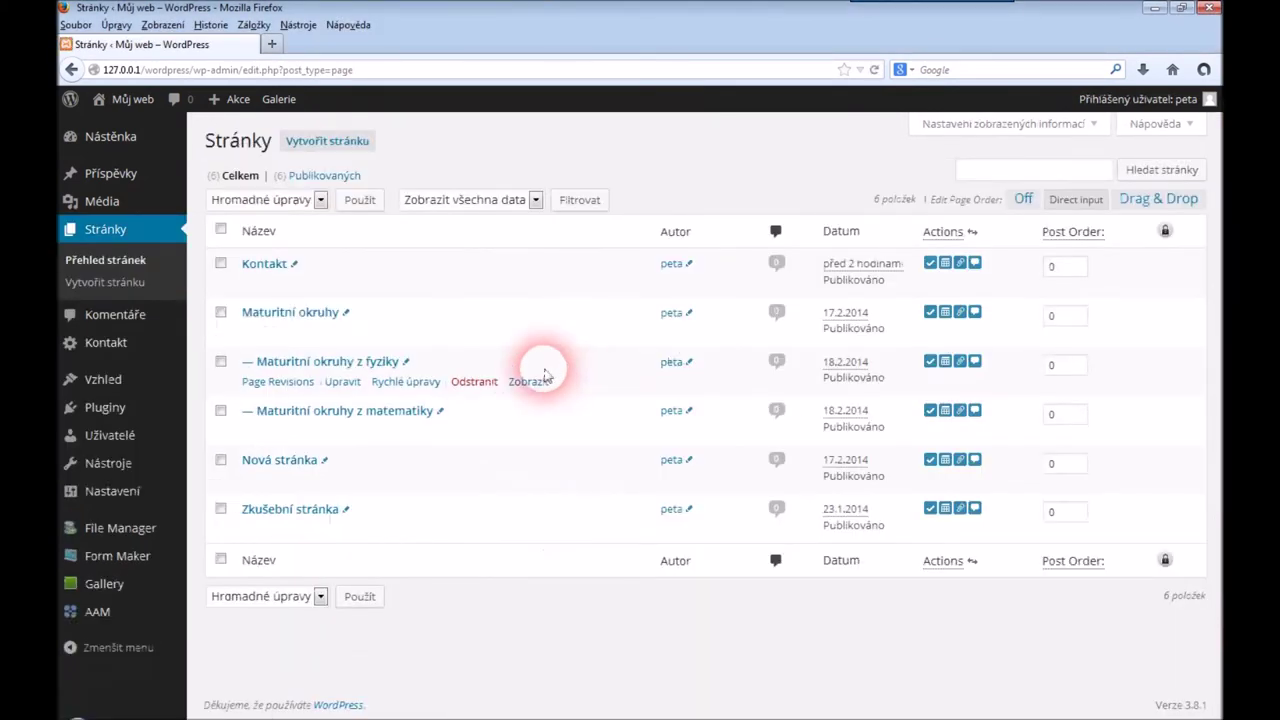
pyautogui.click(345, 284)
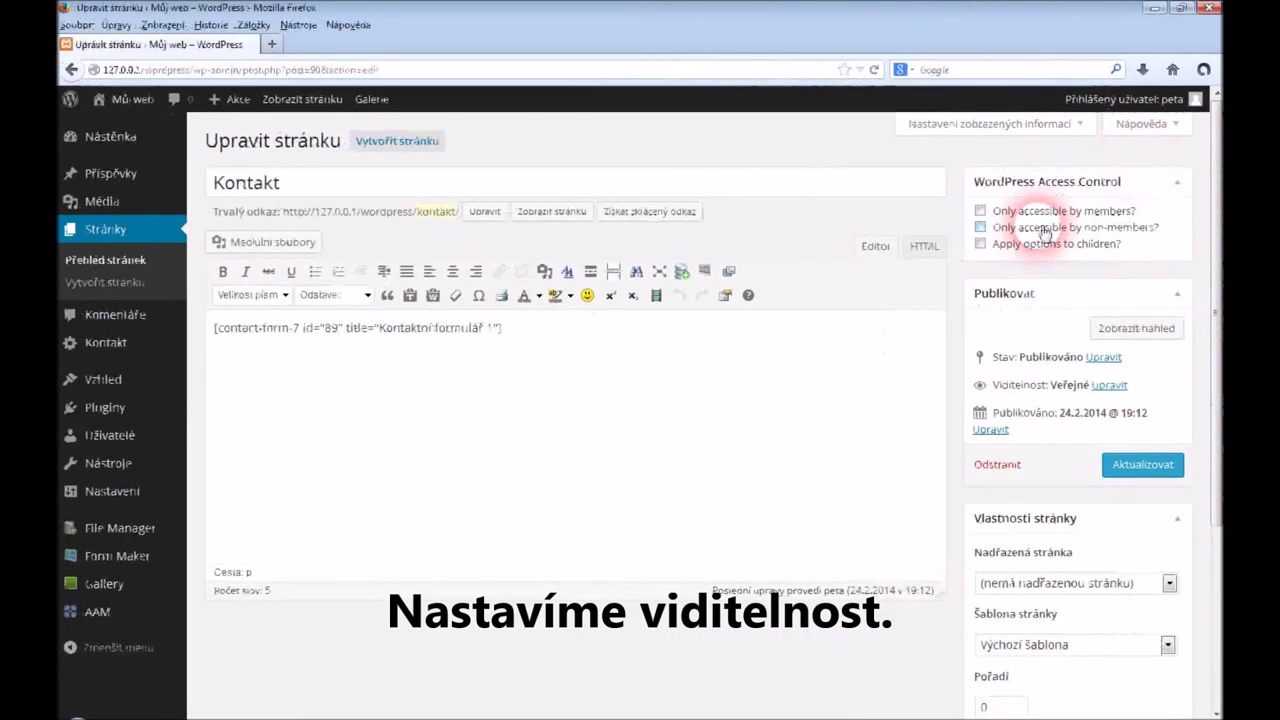
# Make the Kontakt page members-only with Subscriber as the allowed role, and update it
pyautogui.click(981, 212)
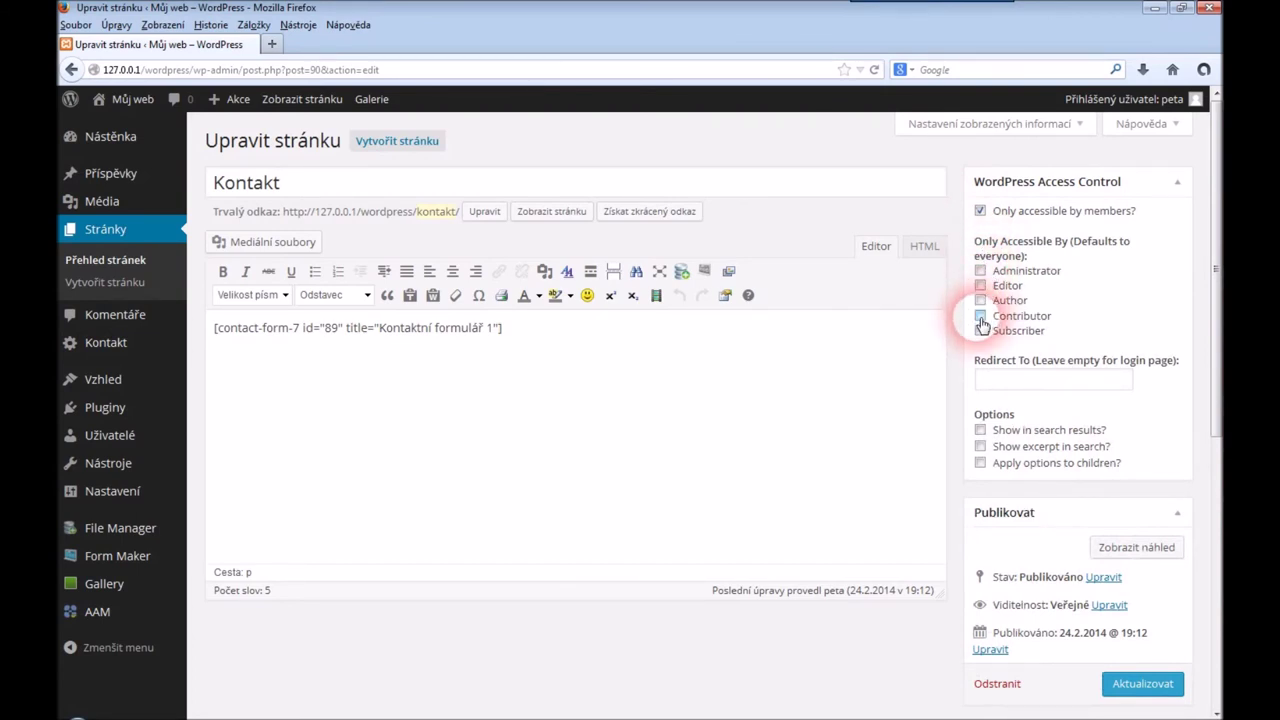
pyautogui.click(982, 317)
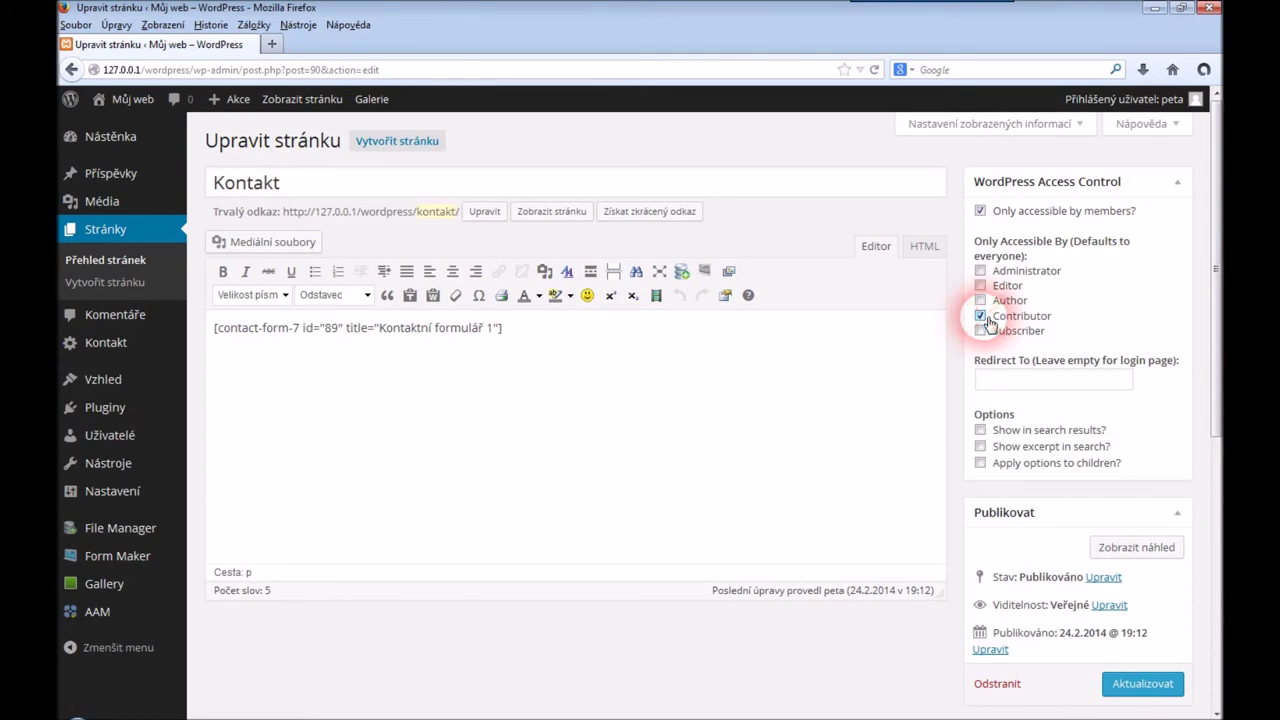
pyautogui.click(1141, 688)
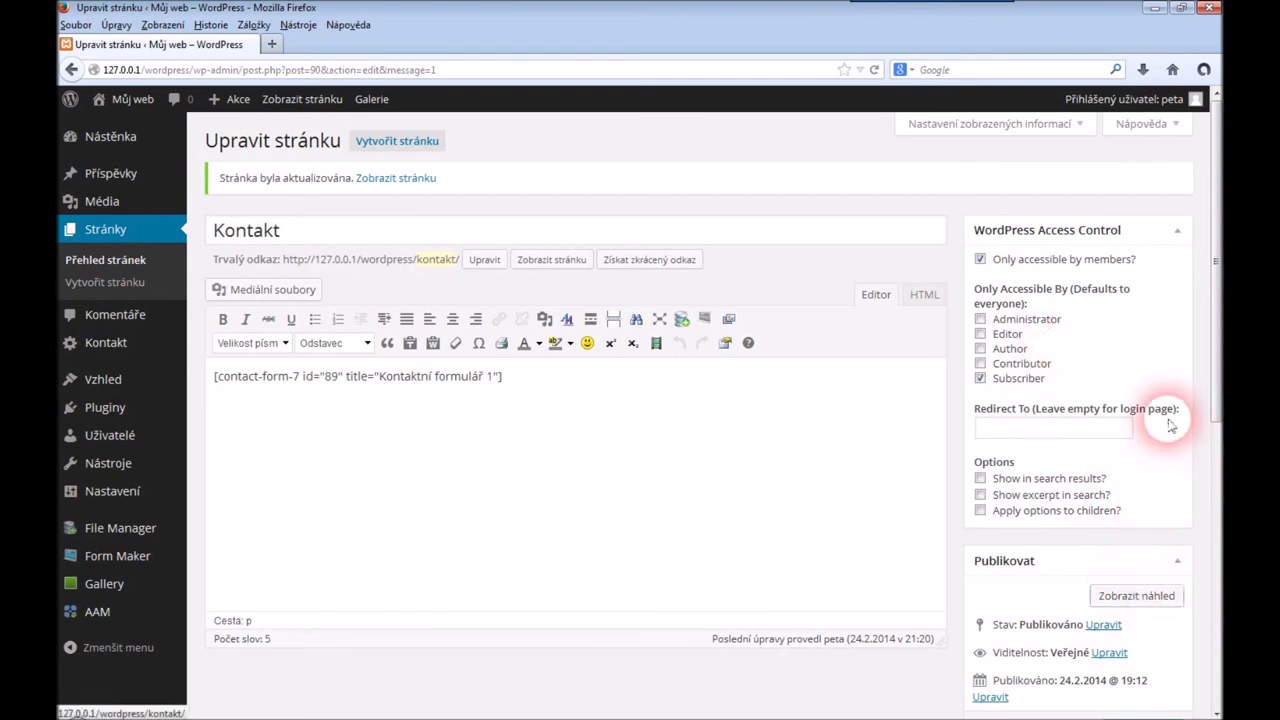
pyautogui.moveTo(1216, 408); pyautogui.dragTo(1218, 480)
pyautogui.click(1143, 598)
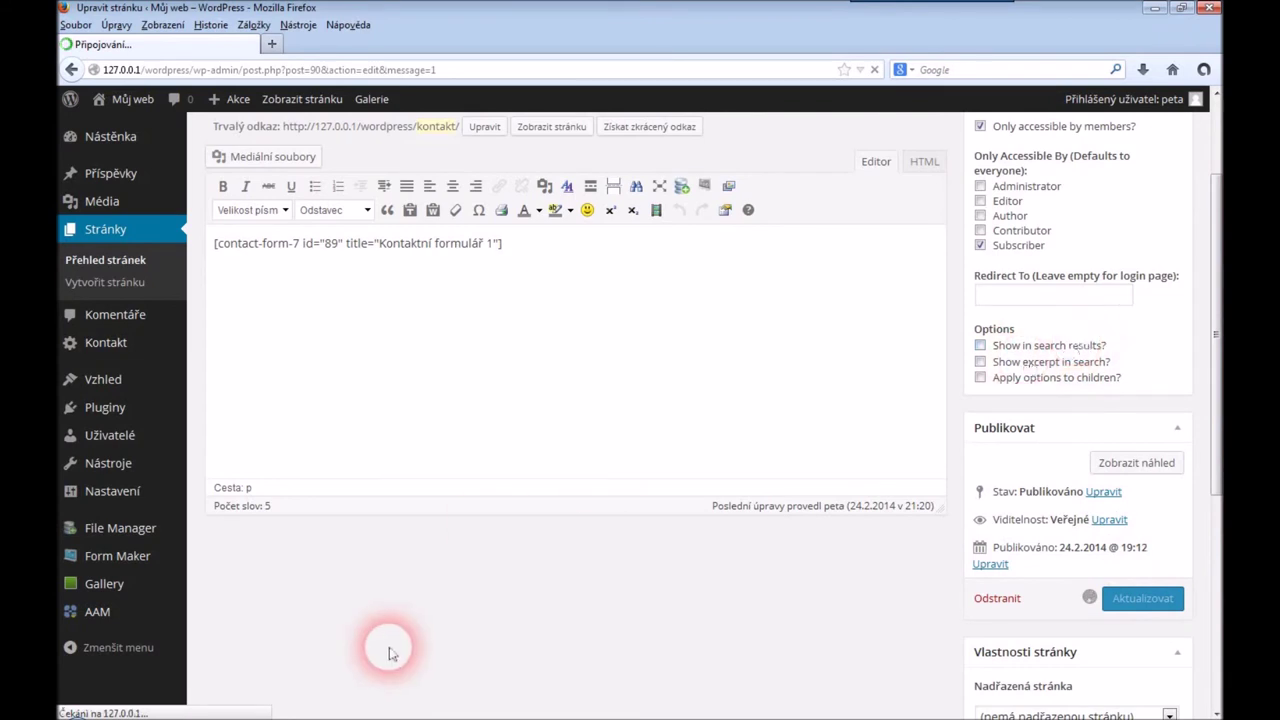
# Log in to WordPress as the subscriber with the saved username and the account password
pyautogui.click(205, 705)
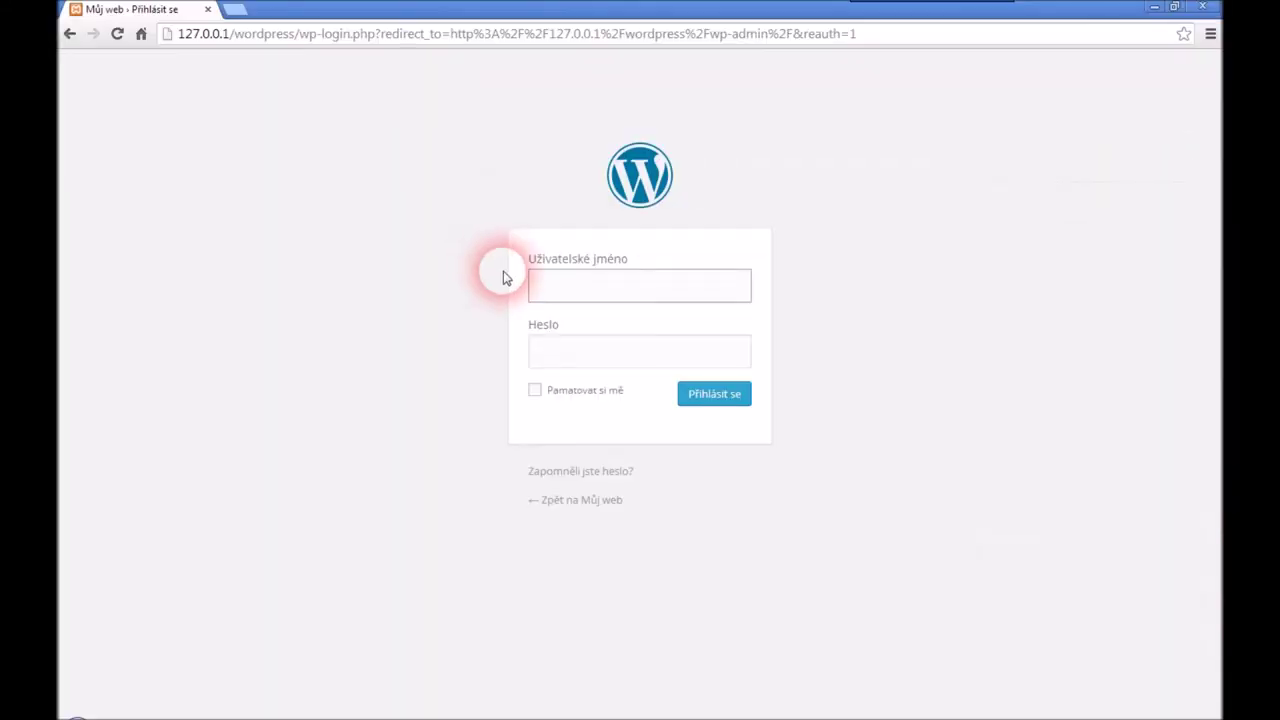
pyautogui.click(591, 283)
pyautogui.click(575, 314)
pyautogui.click(567, 362)
pyautogui.write('host')
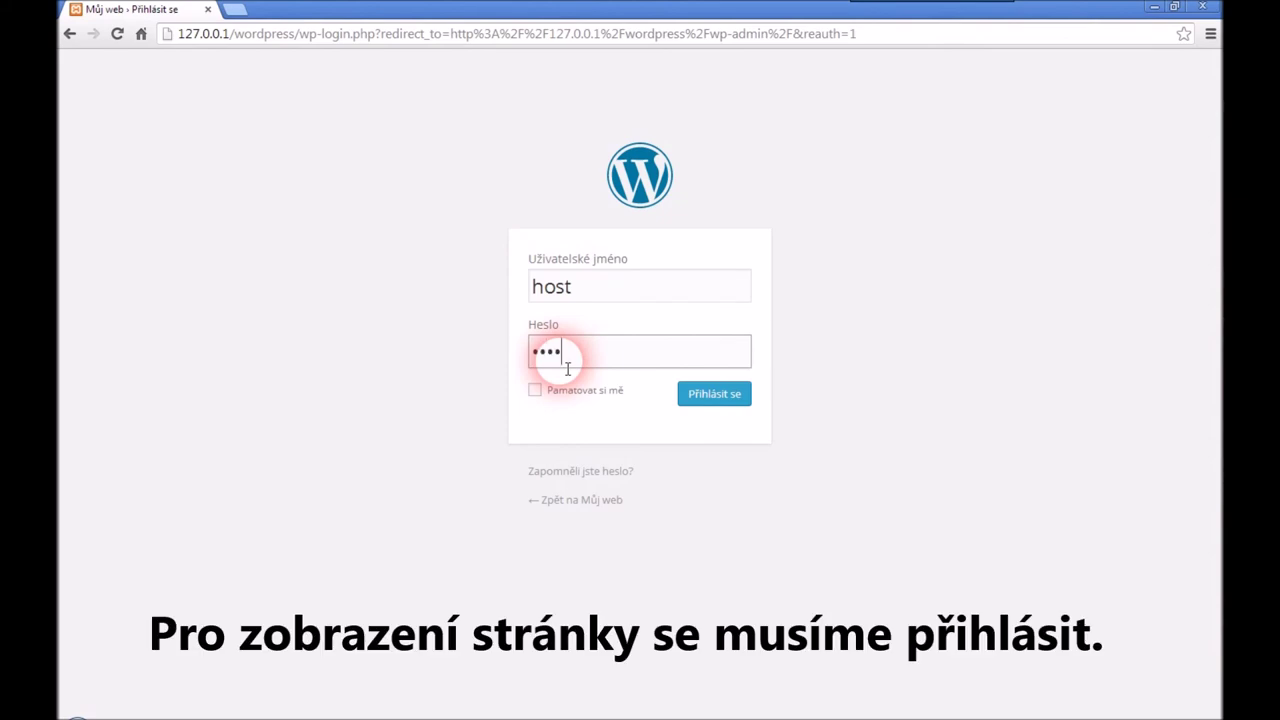
pyautogui.click(694, 398)
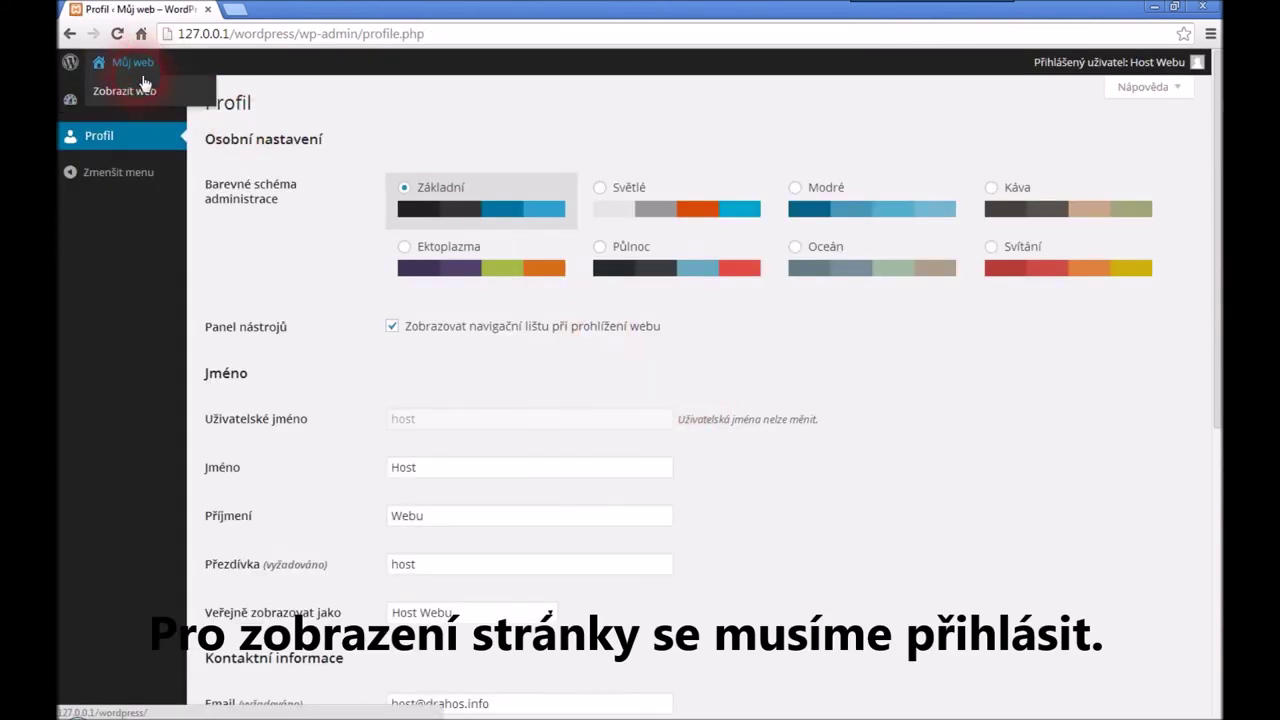
# View the public Kontakt page with its contact form, then log the subscriber out
pyautogui.click(141, 92)
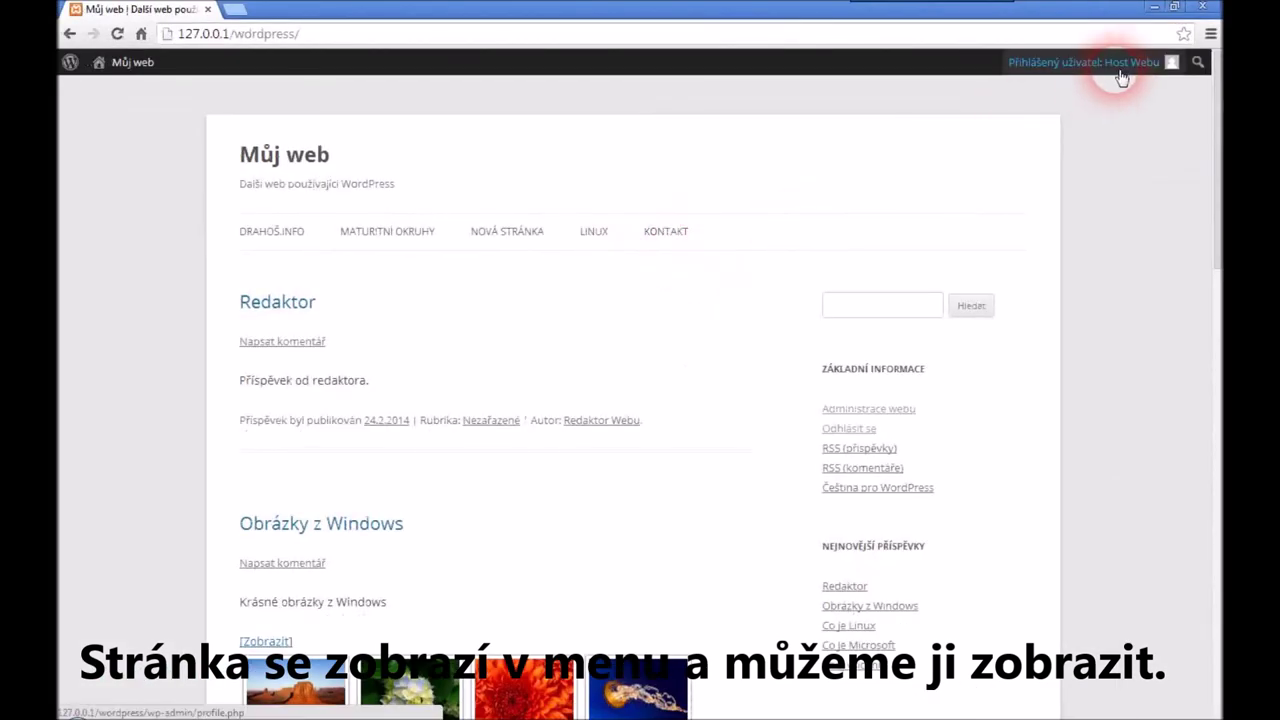
pyautogui.moveTo(1130, 74)
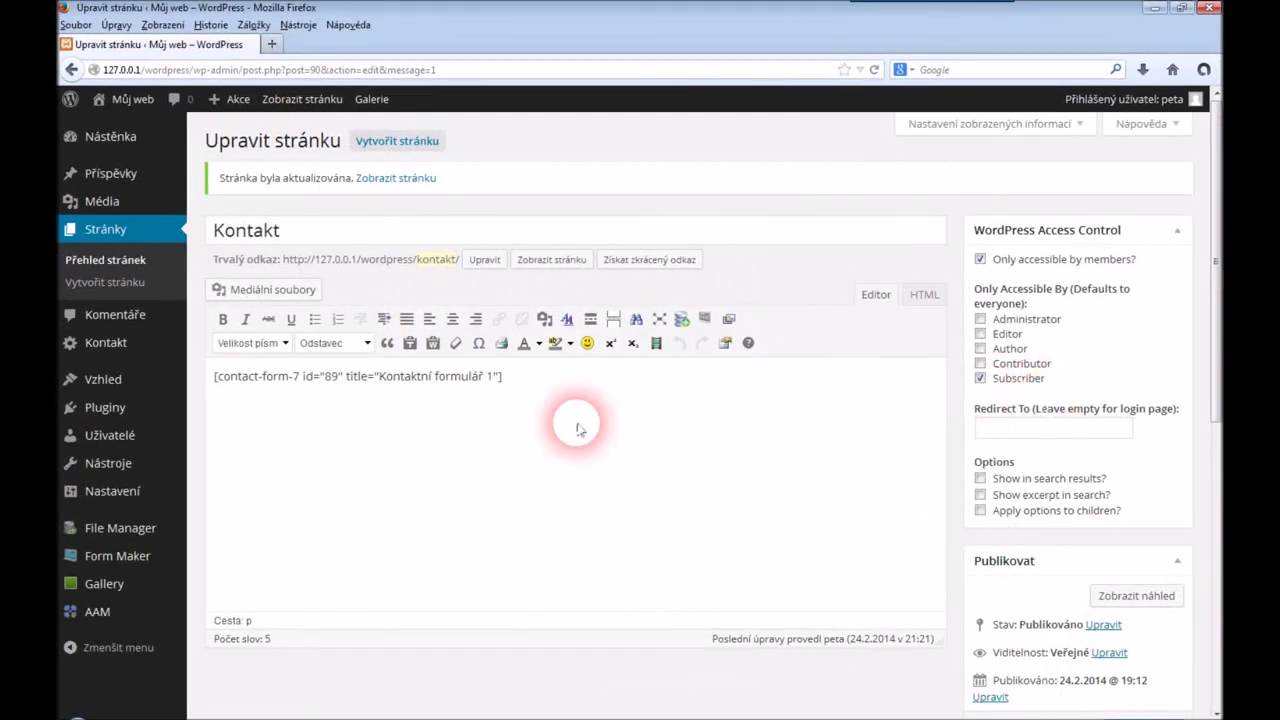
pyautogui.click(178, 714)
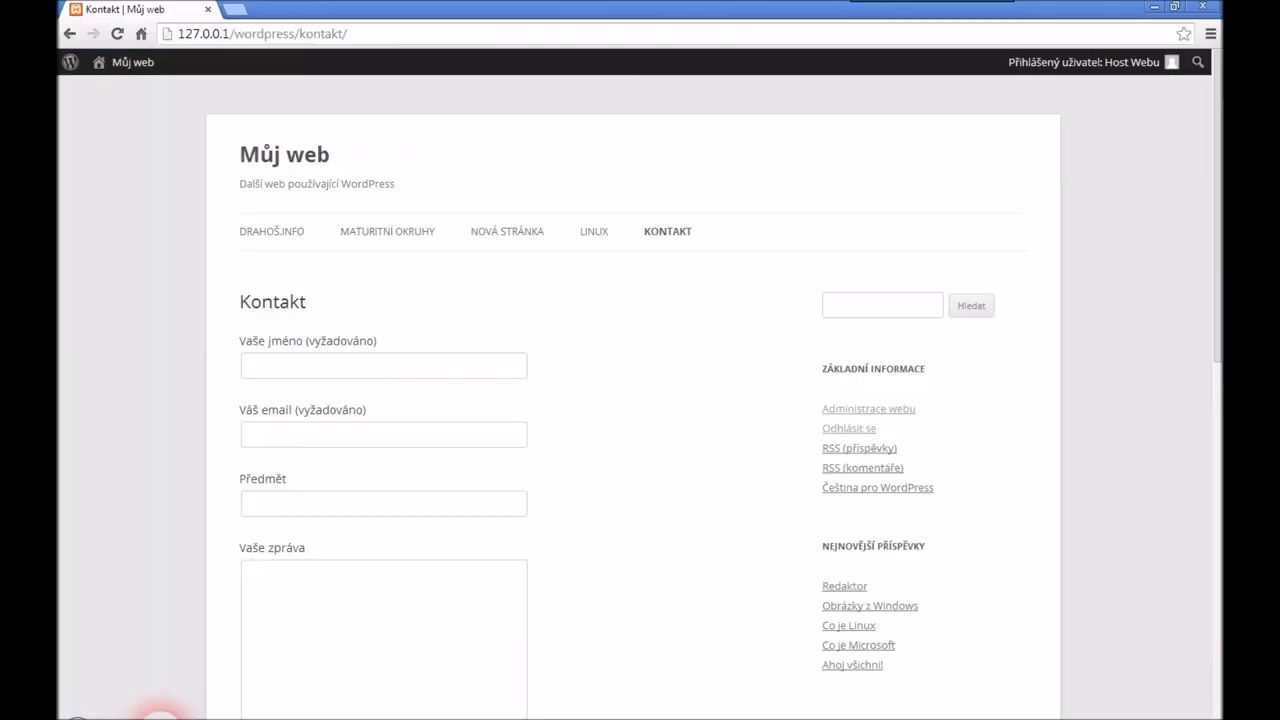
pyautogui.click(1137, 62)
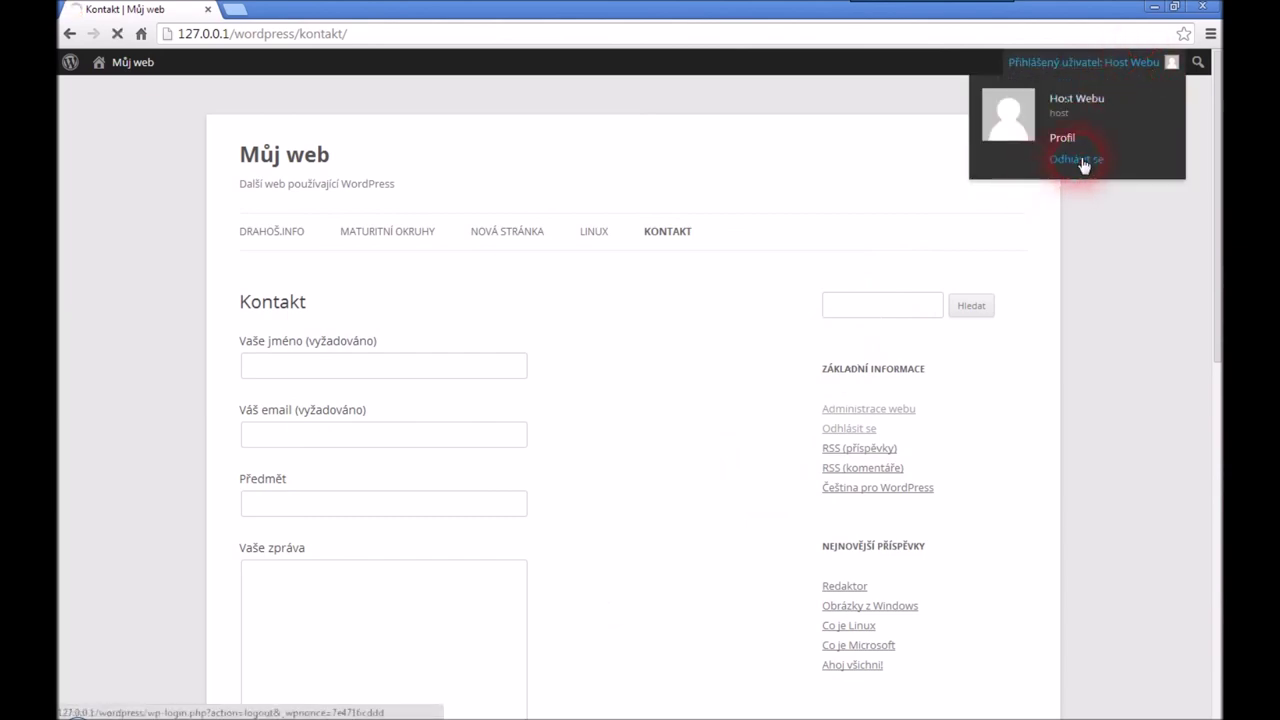